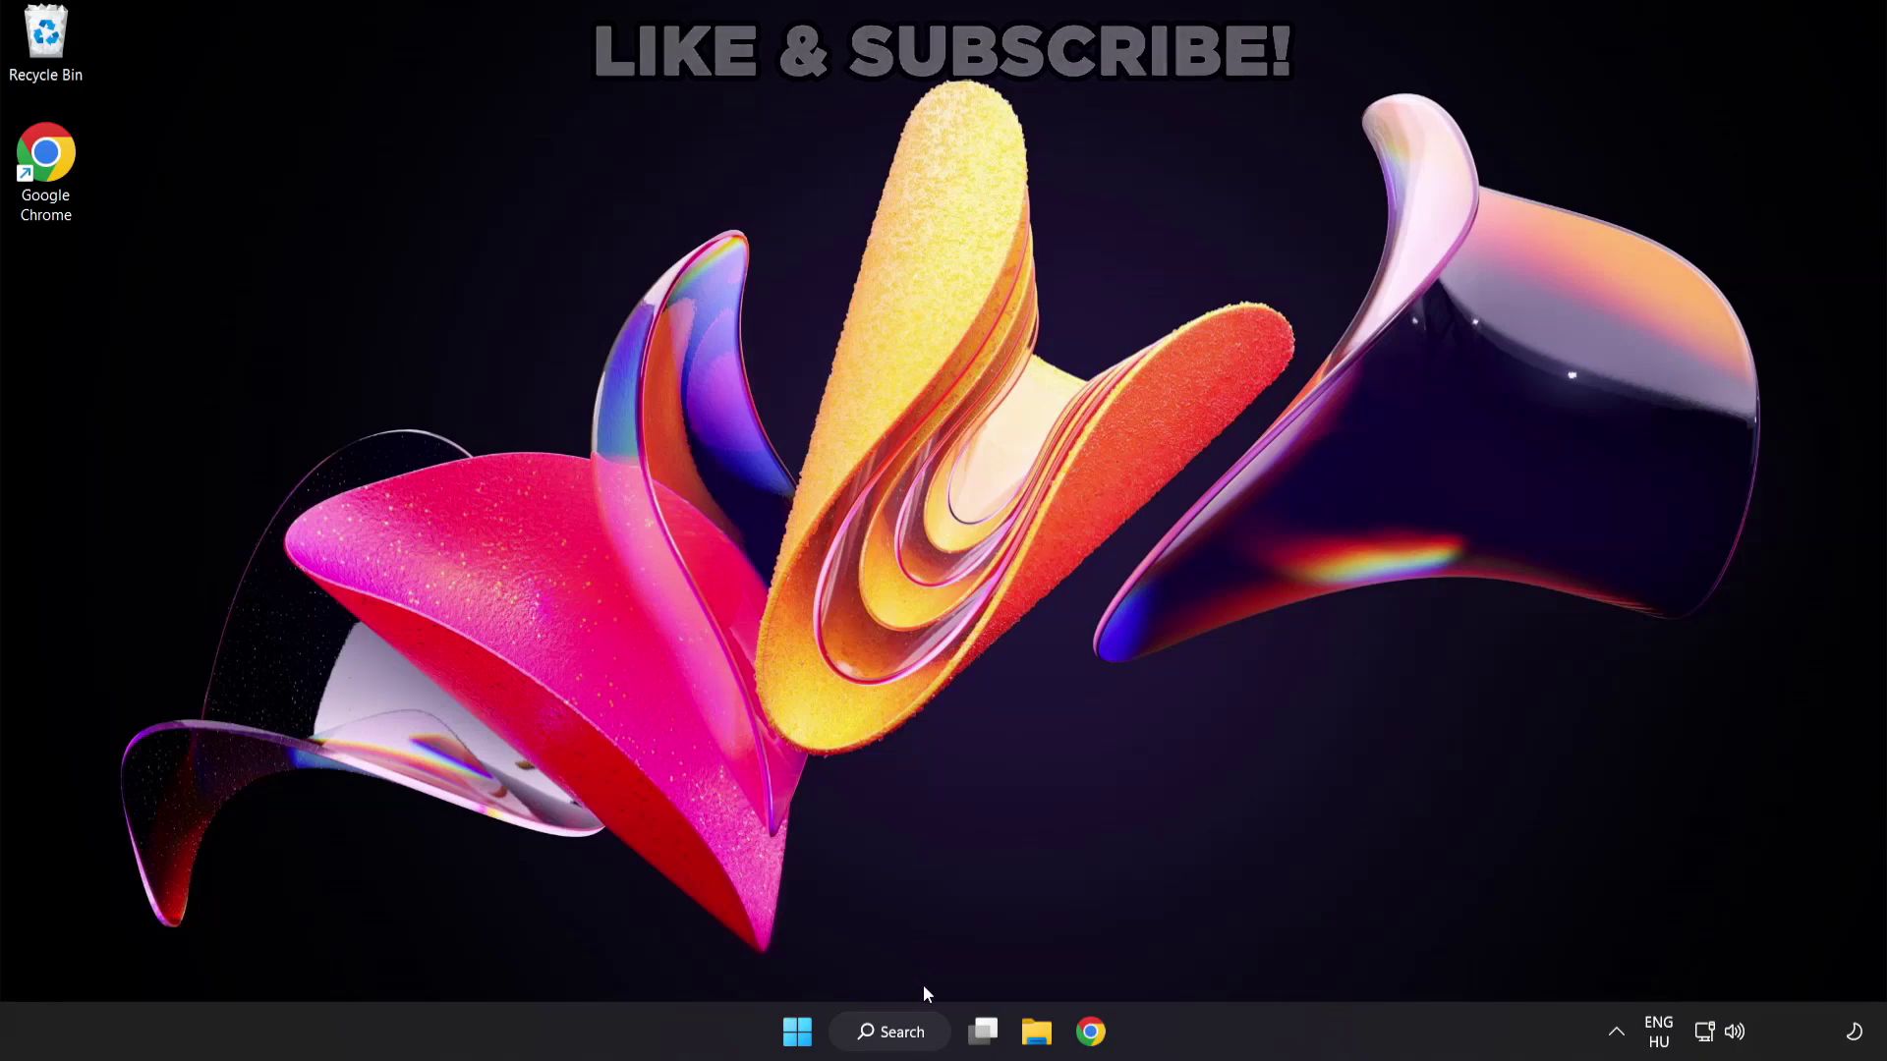
Step: Search Windows for "device manager" and launch Device Manager from the results
{"action": "left_click", "coordinate": [911, 1044]}
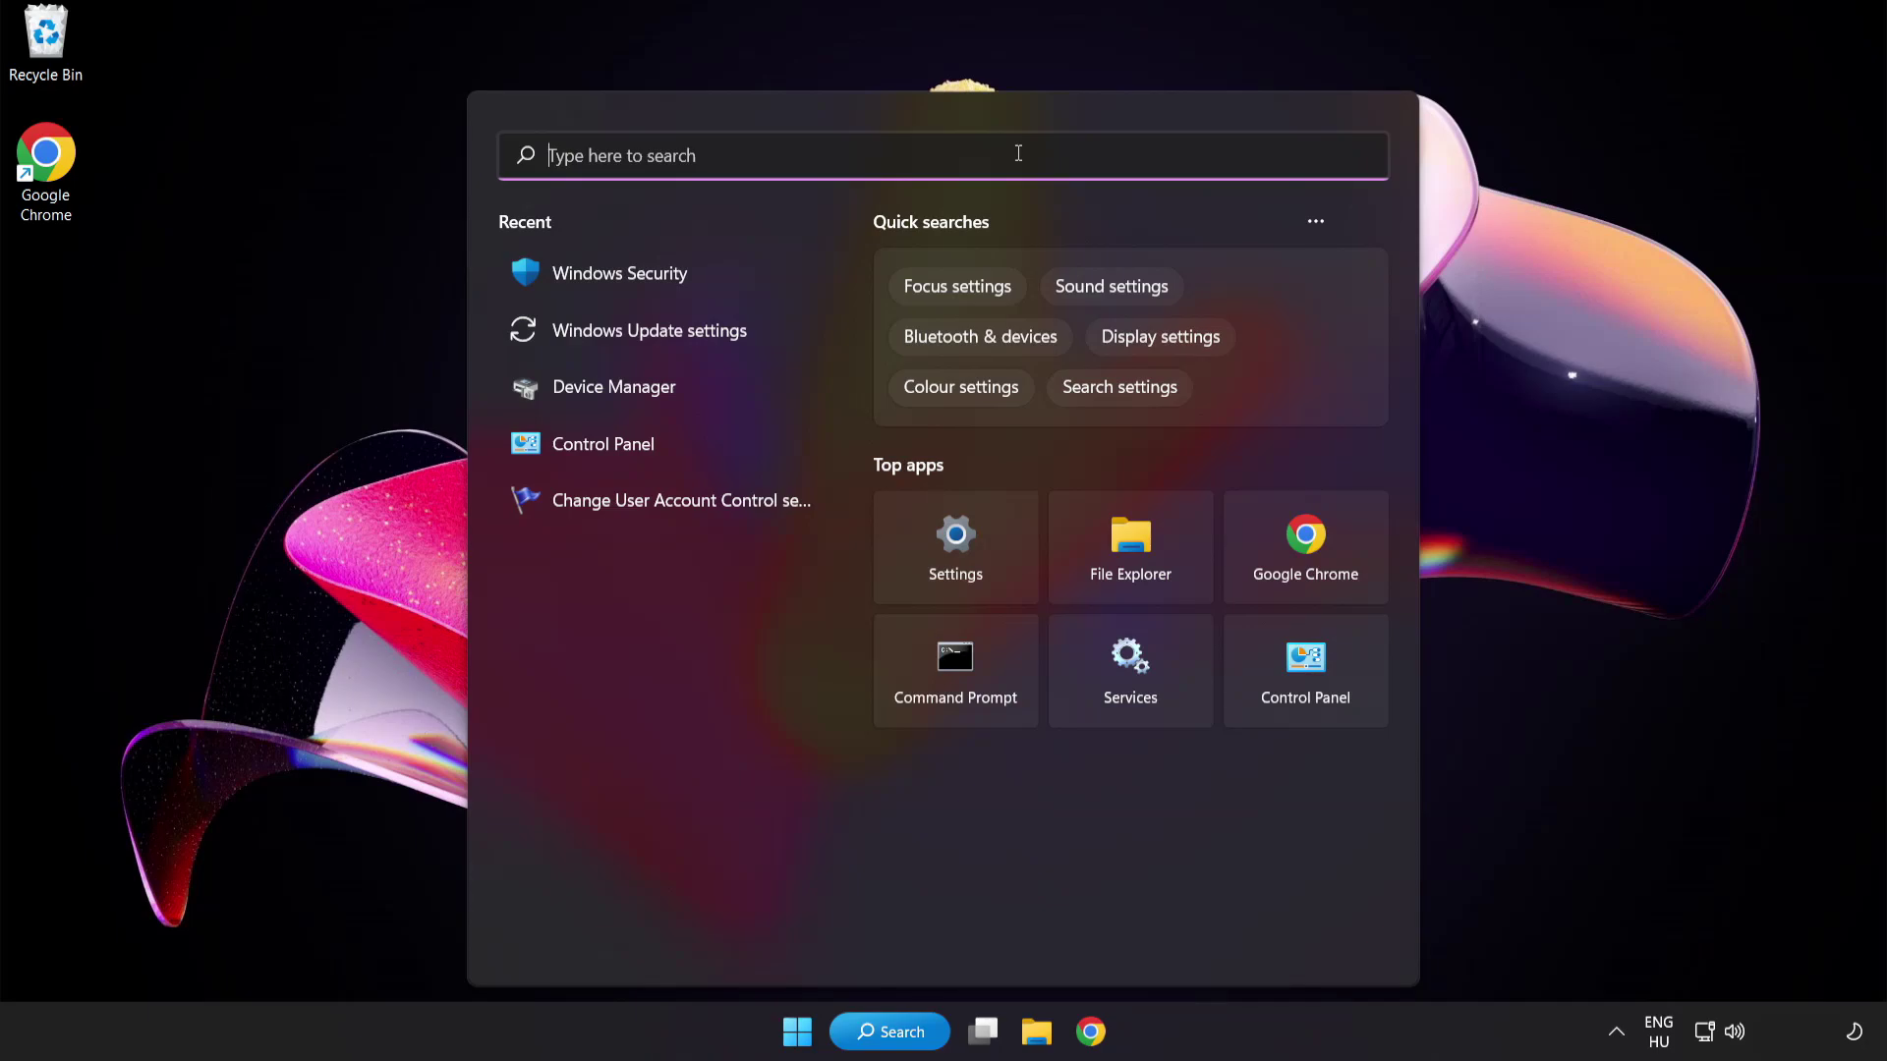
{"action": "type", "text": "device manag"}
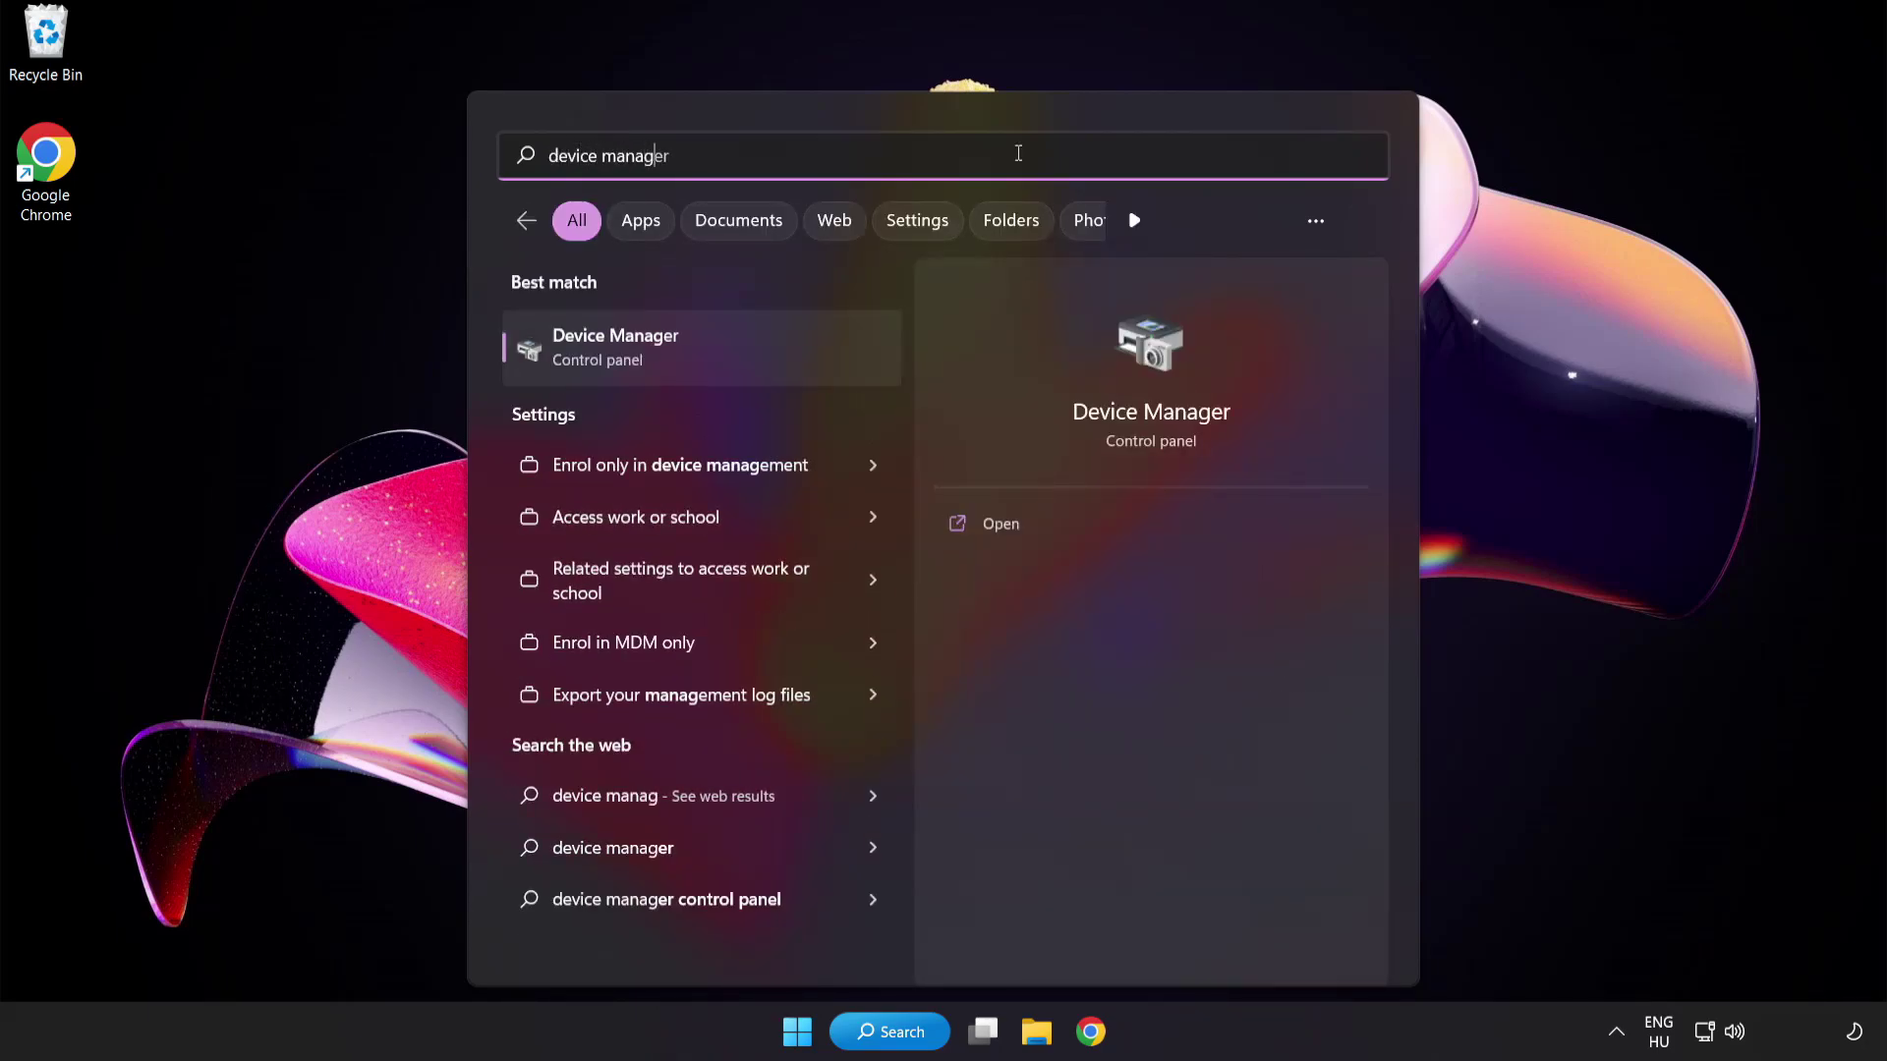
{"action": "type", "text": "er"}
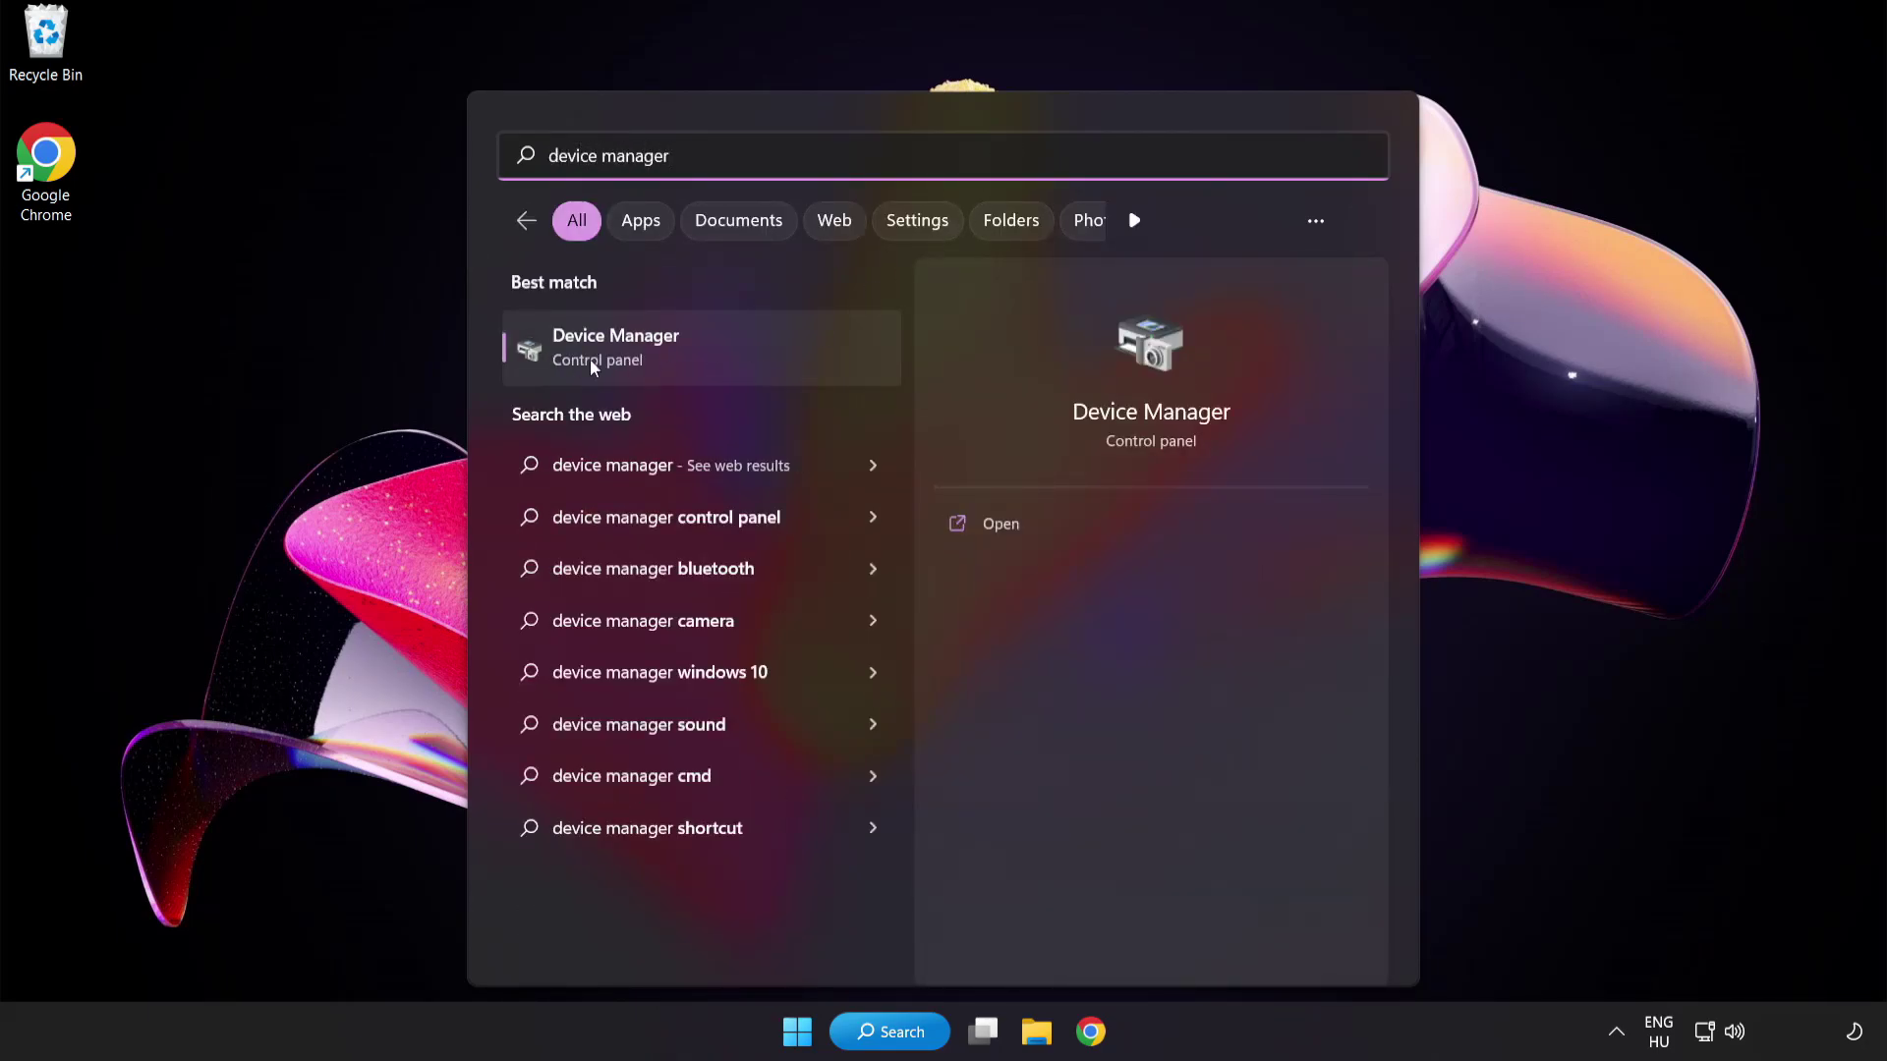
{"action": "left_click", "coordinate": [752, 351]}
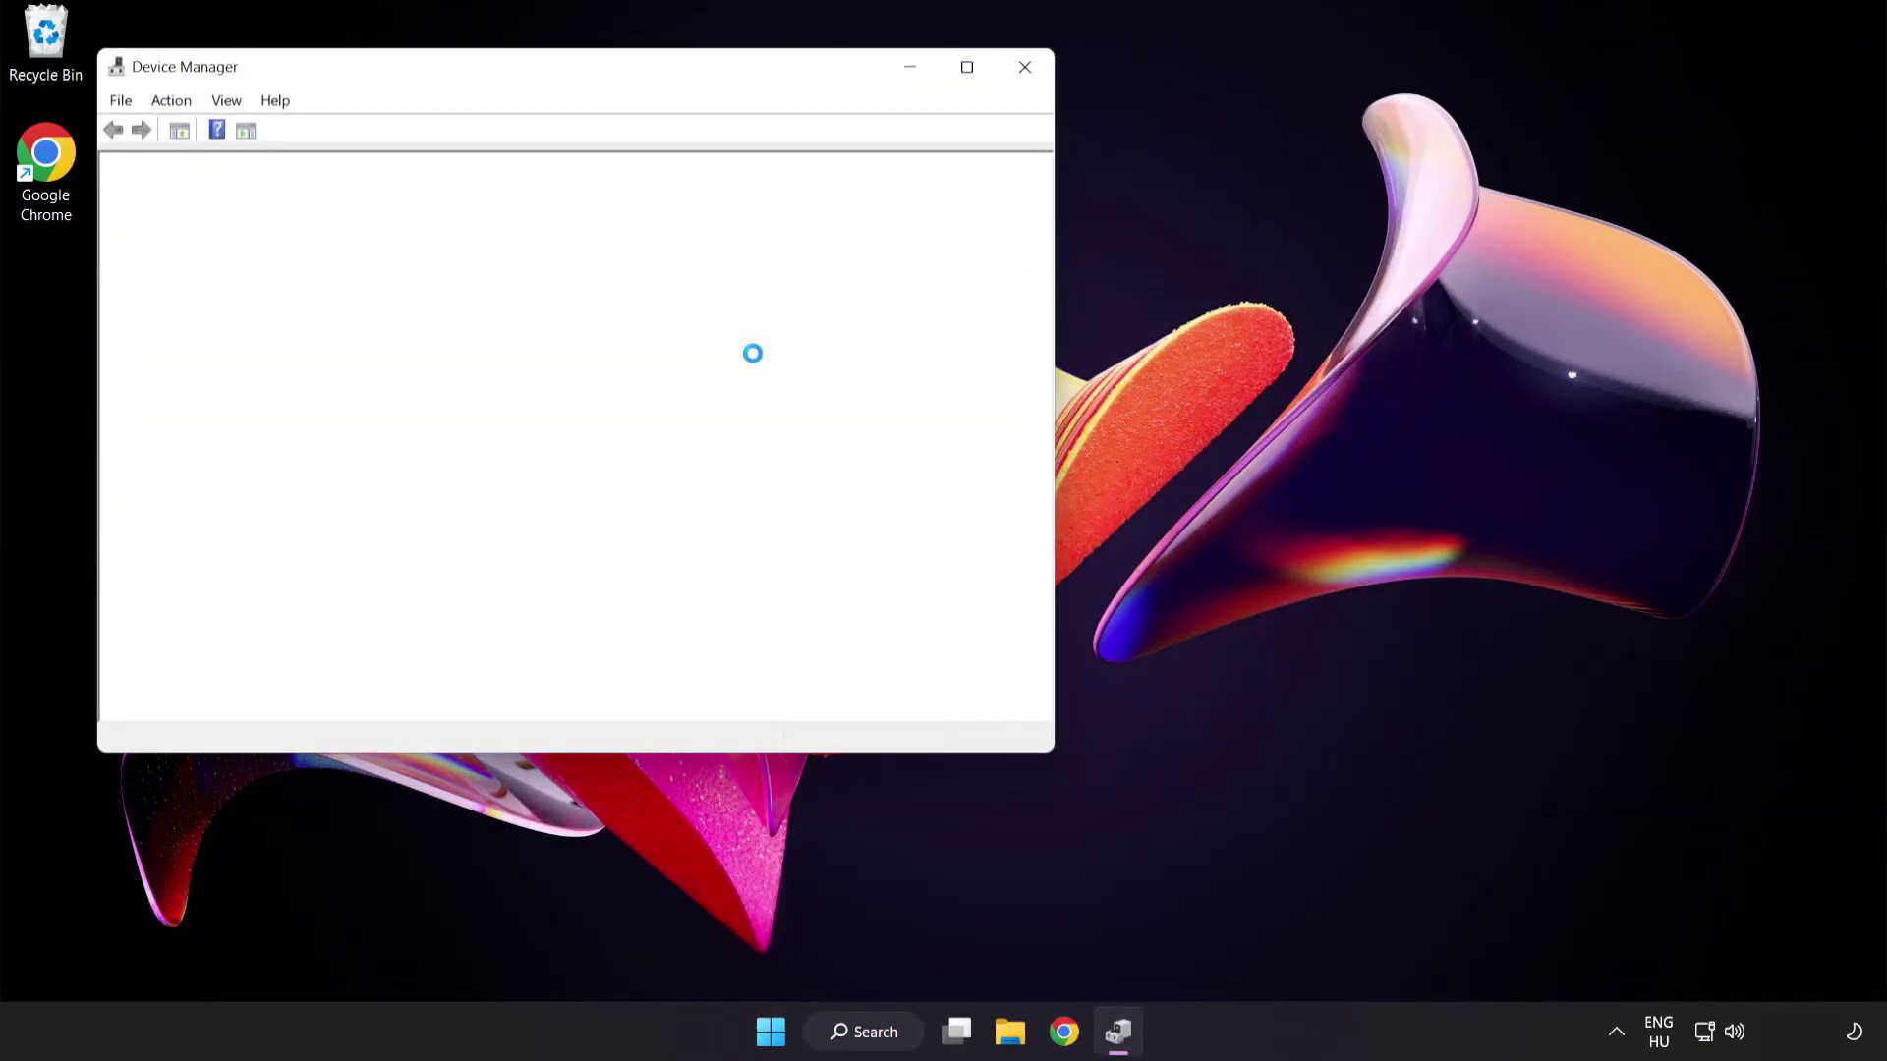
Step: Search automatically for a newer VMware SVGA 3D driver, find it current, and close Device Manager
{"action": "left_click_drag", "start_coordinate": [610, 70], "coordinate": [923, 194]}
{"action": "left_click", "coordinate": [536, 401]}
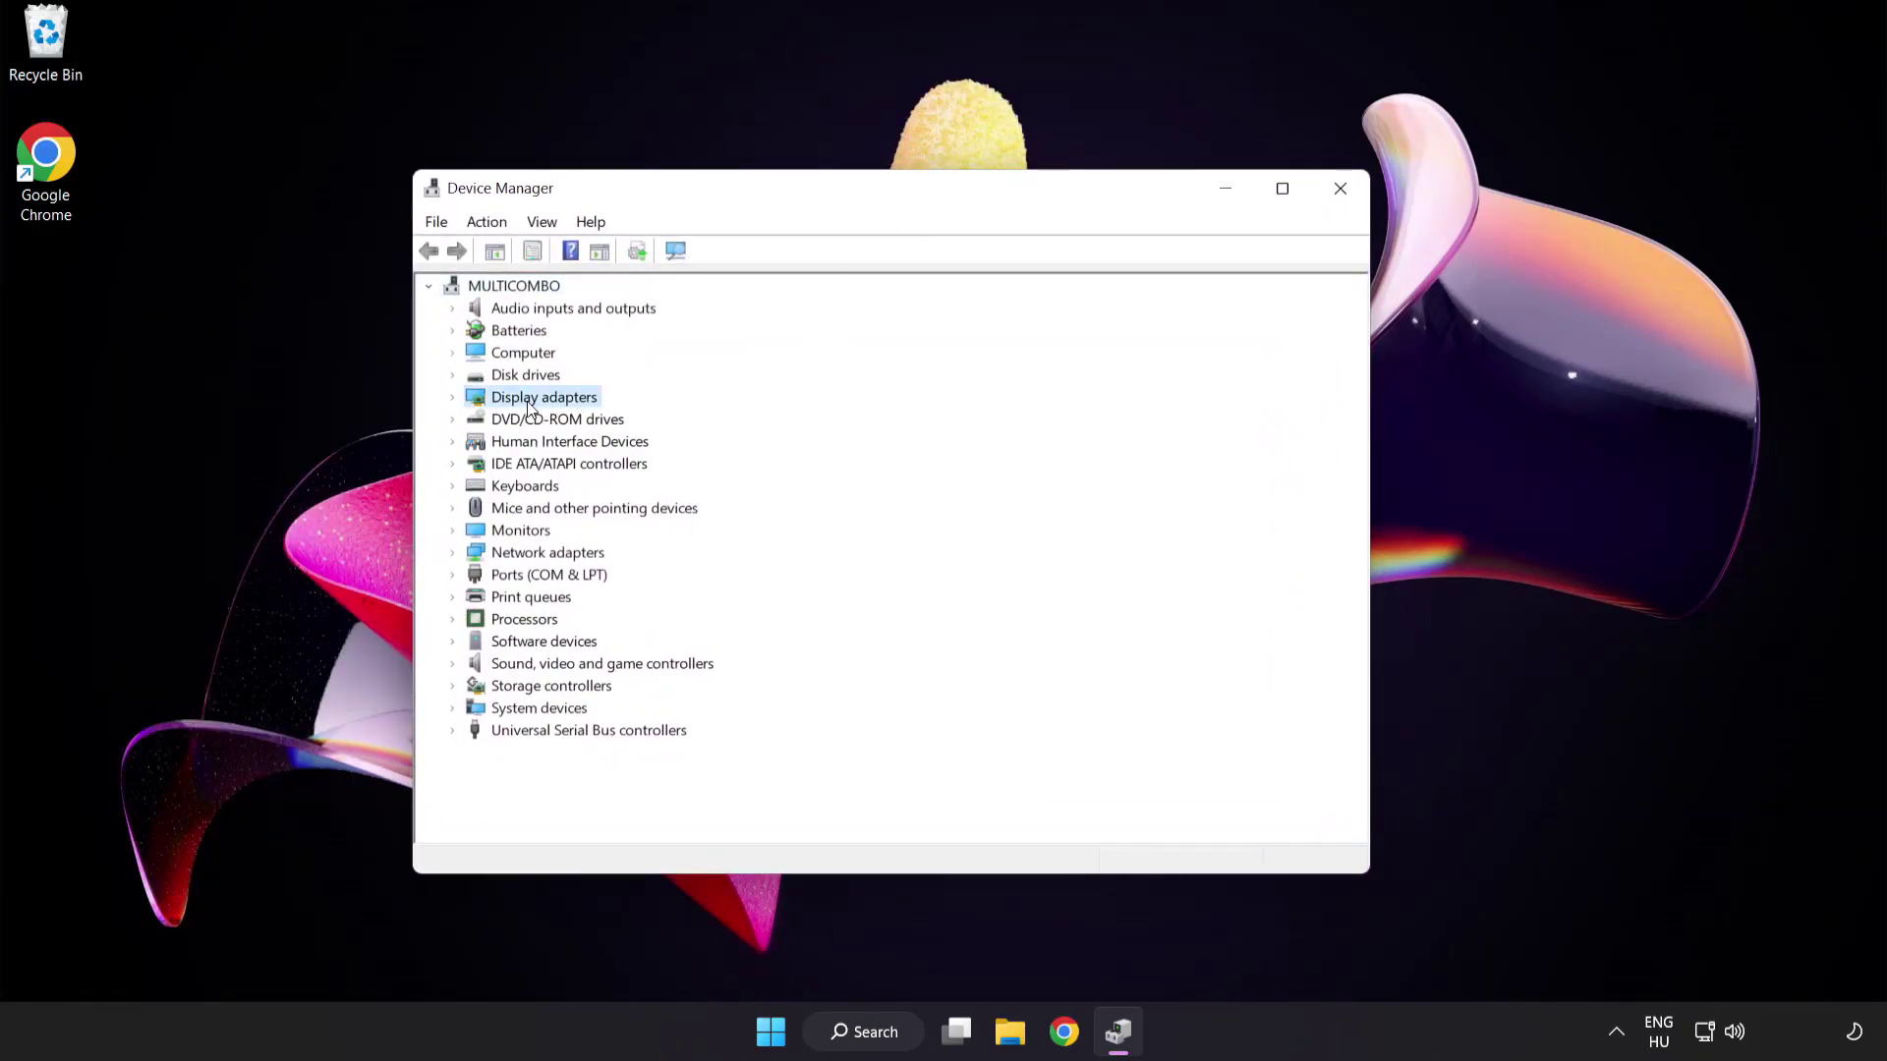
{"action": "left_click", "coordinate": [454, 398]}
{"action": "left_click", "coordinate": [520, 421]}
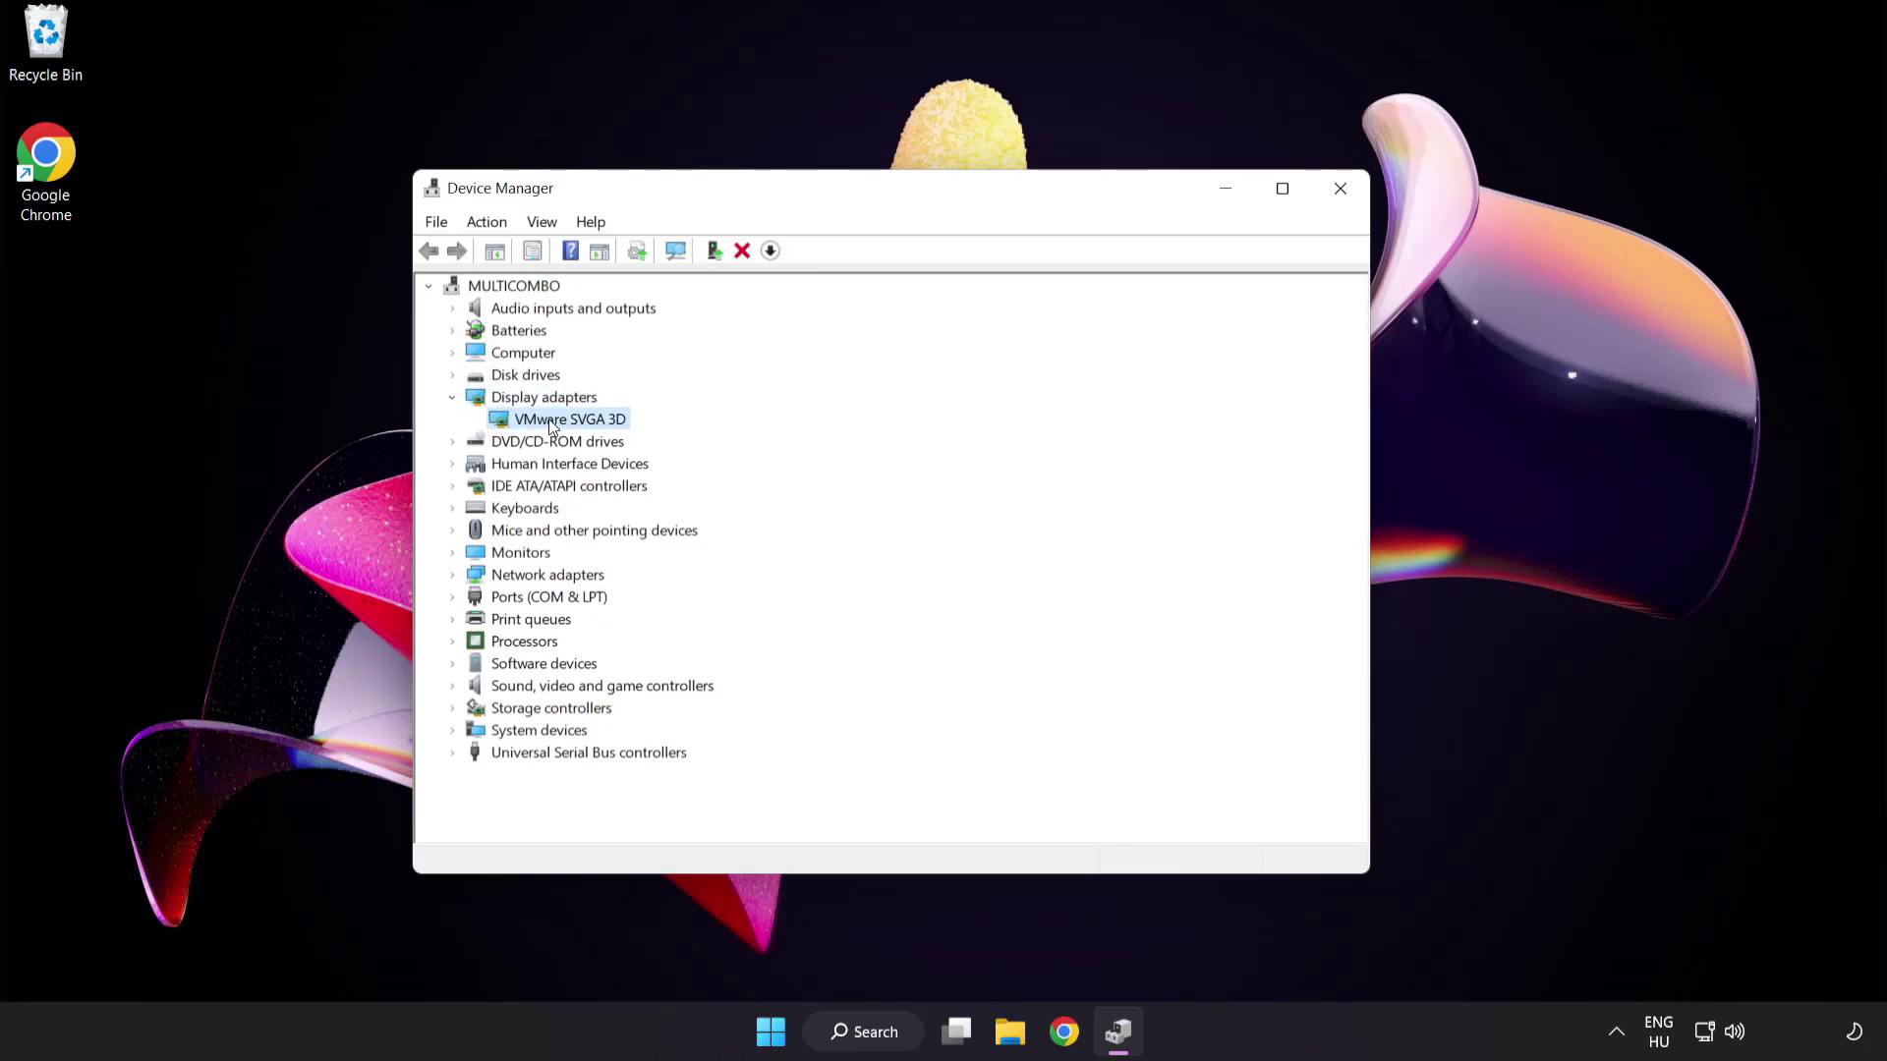
{"action": "right_click", "coordinate": [556, 420]}
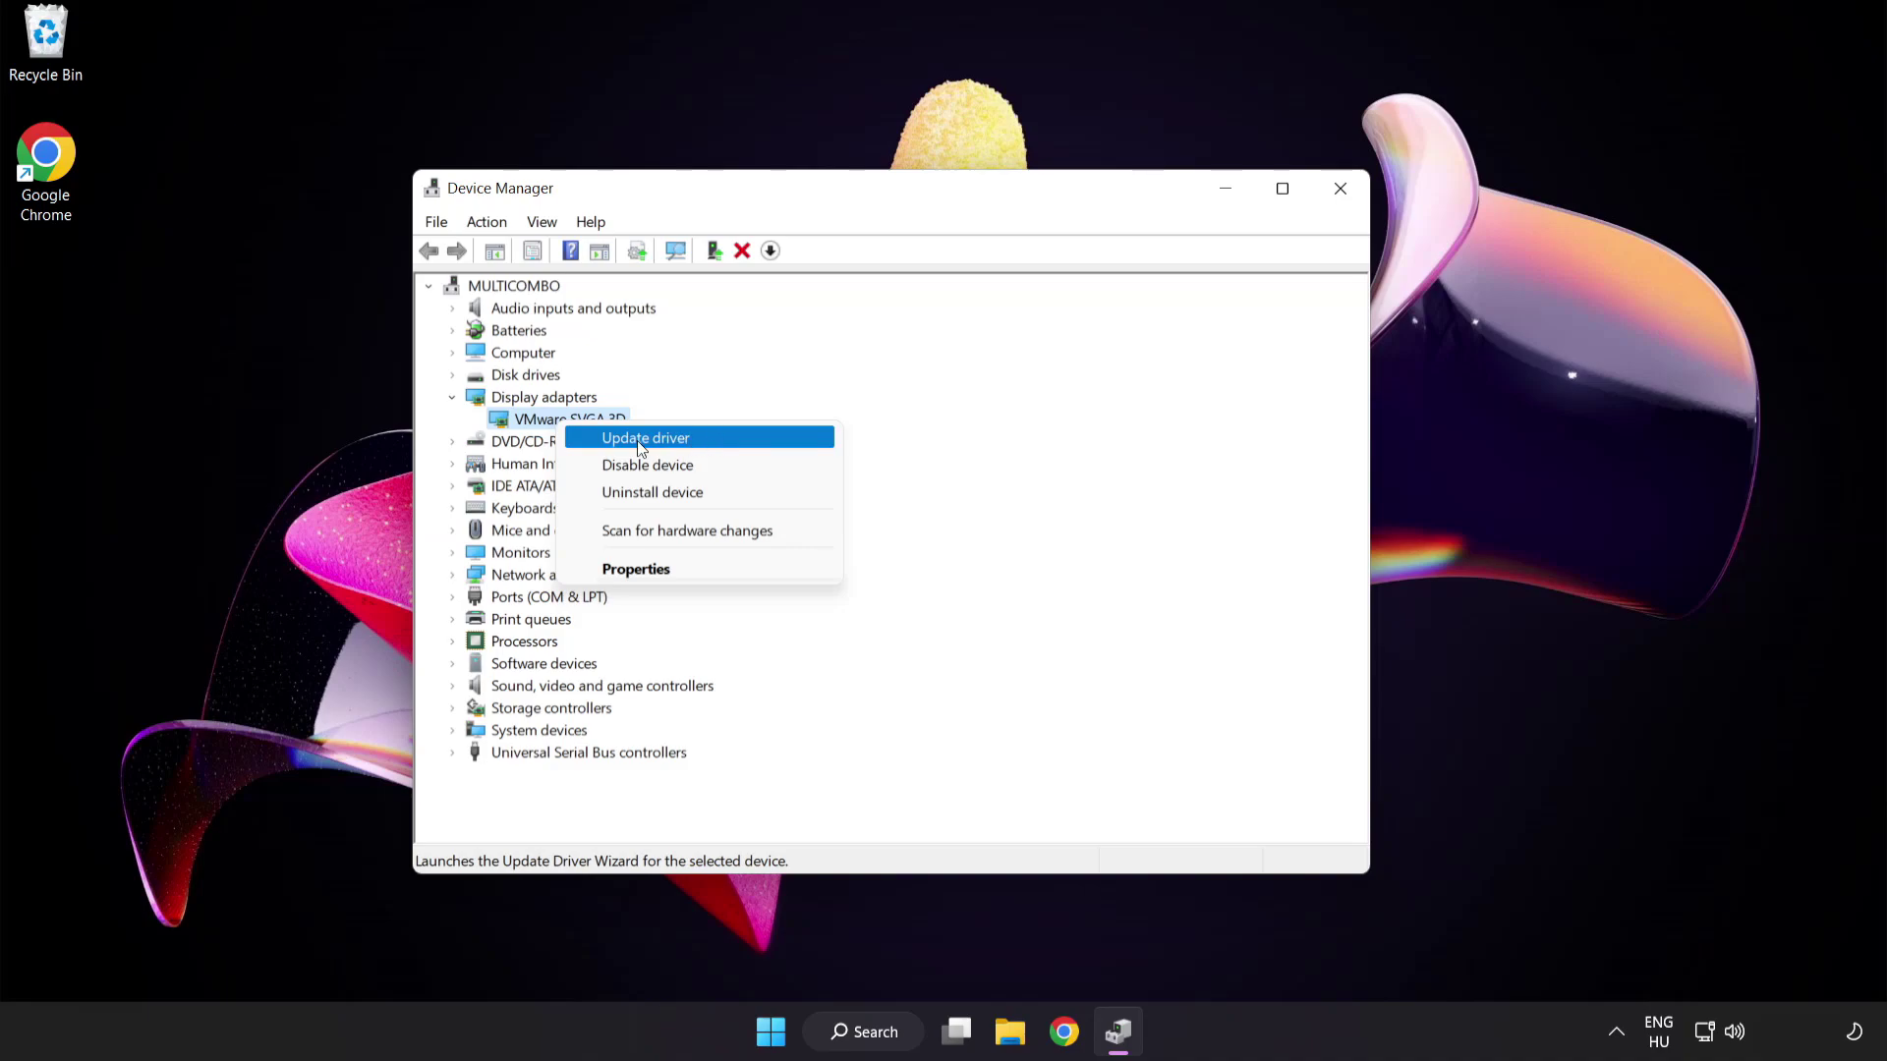
{"action": "left_click", "coordinate": [731, 438]}
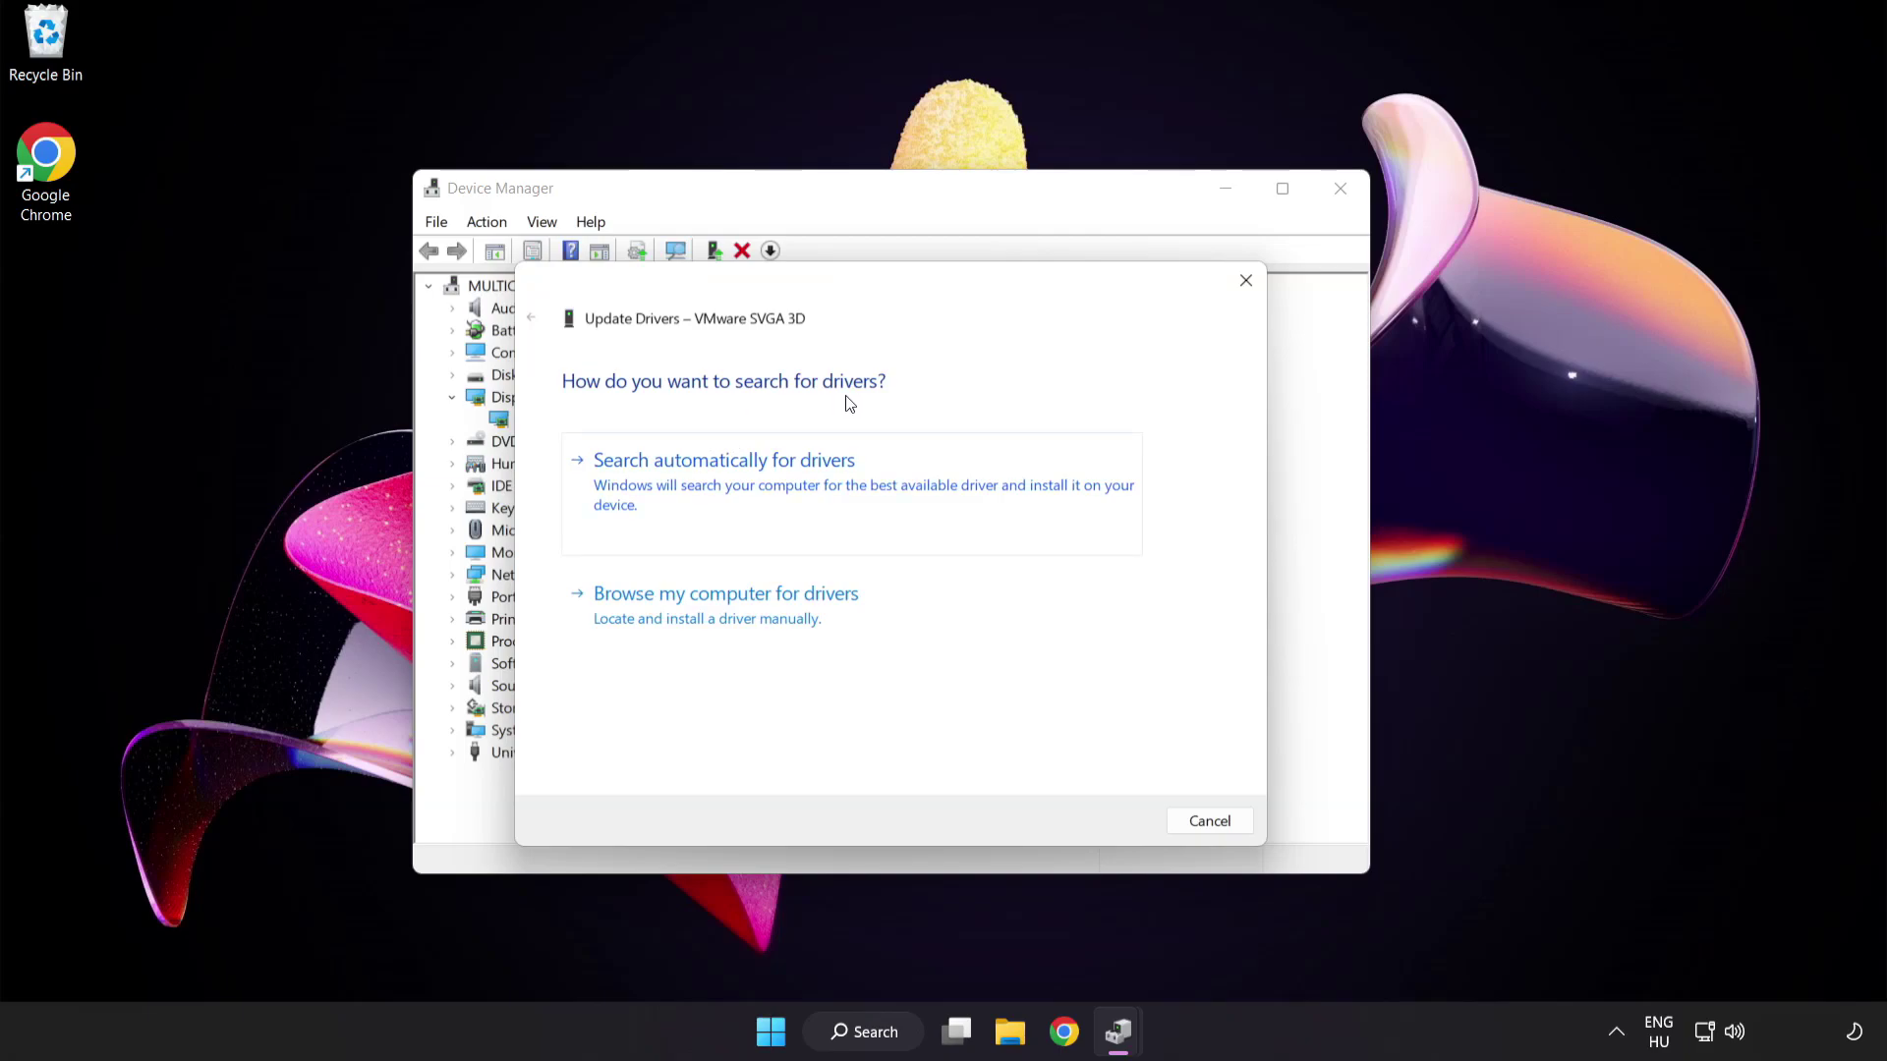
{"action": "left_click", "coordinate": [823, 484]}
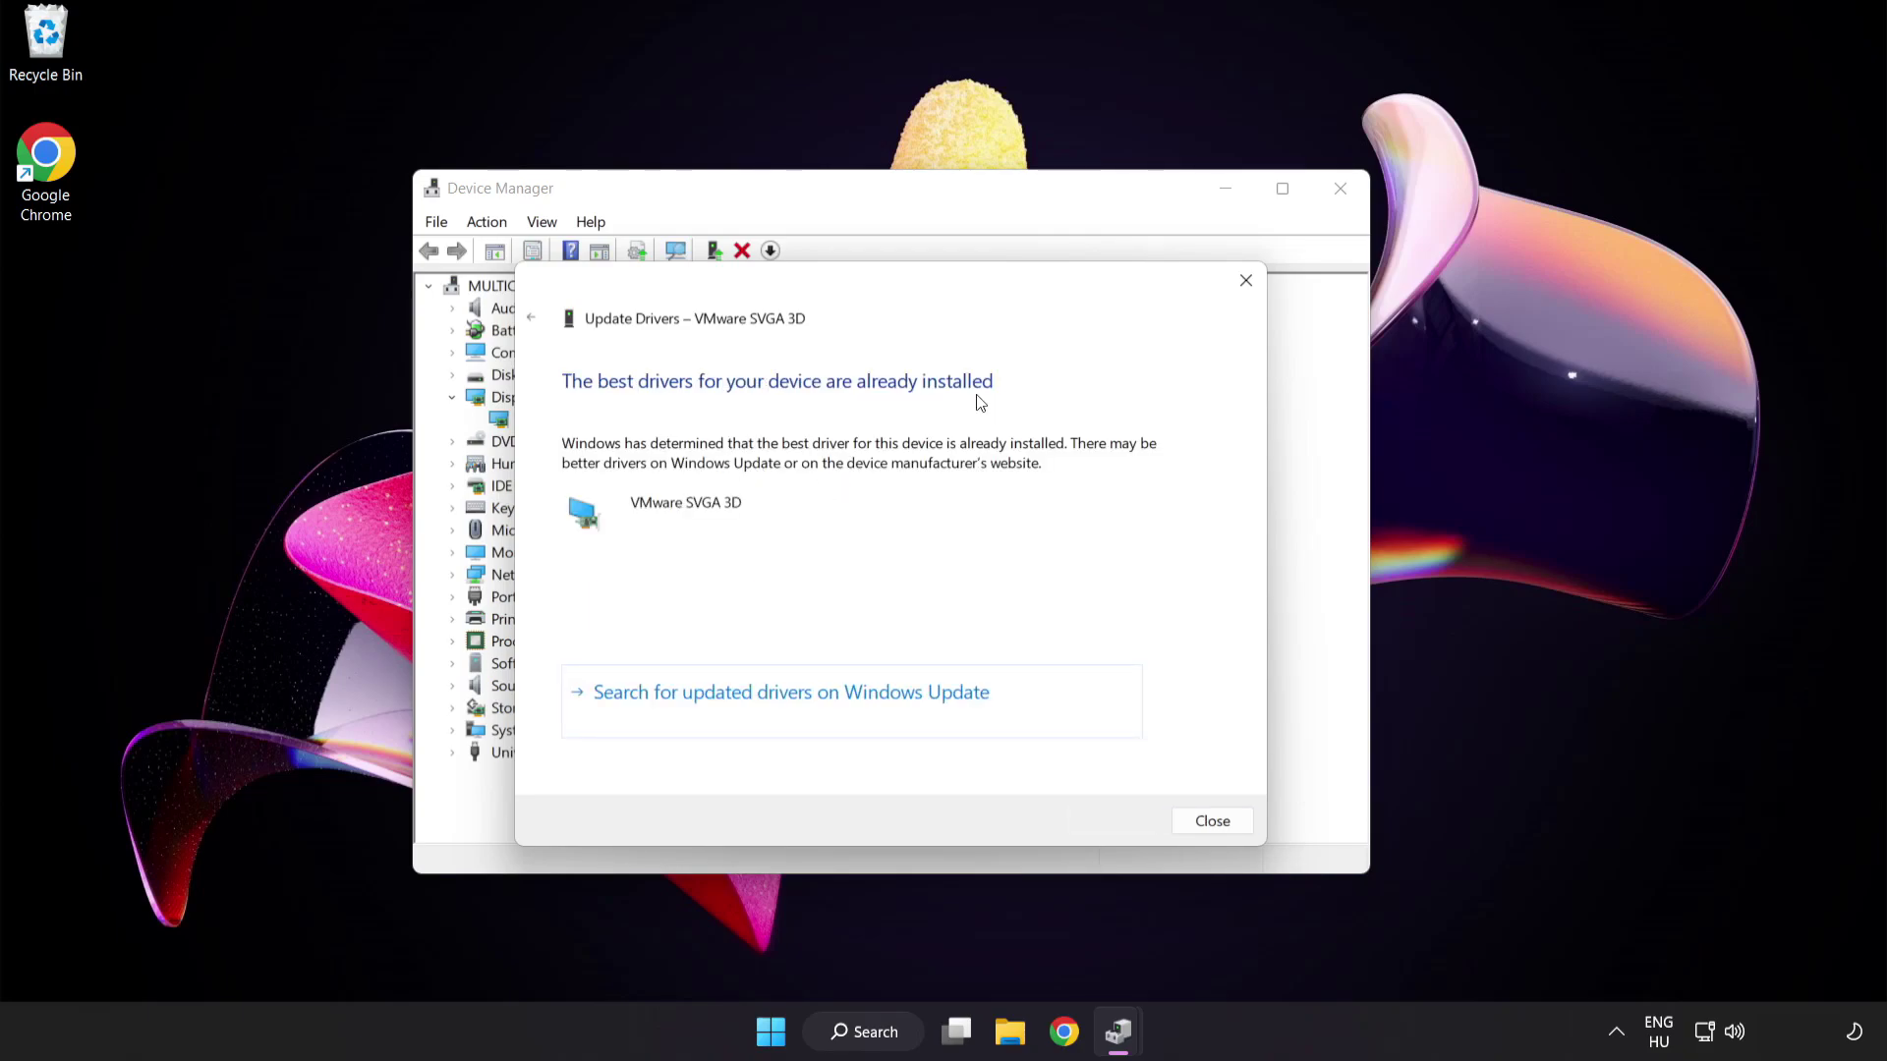
{"action": "left_click", "coordinate": [1212, 823]}
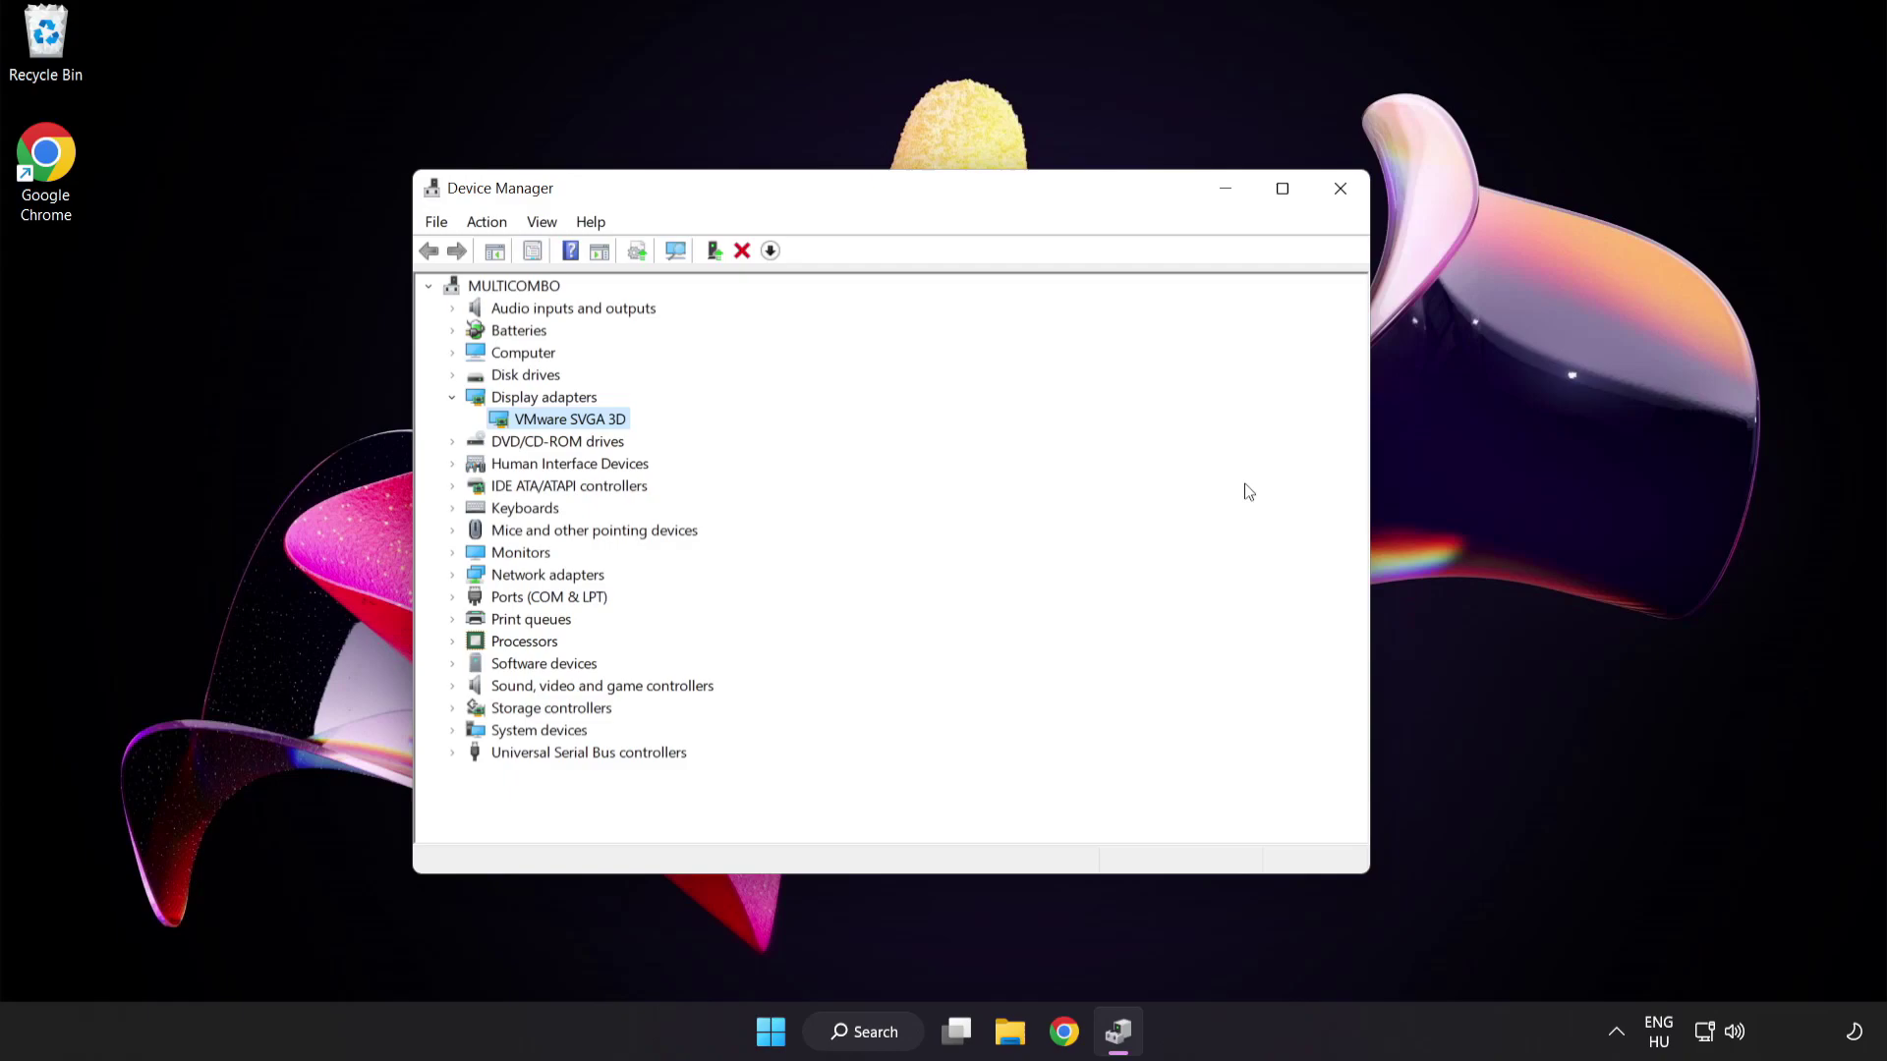
{"action": "left_click", "coordinate": [1342, 199]}
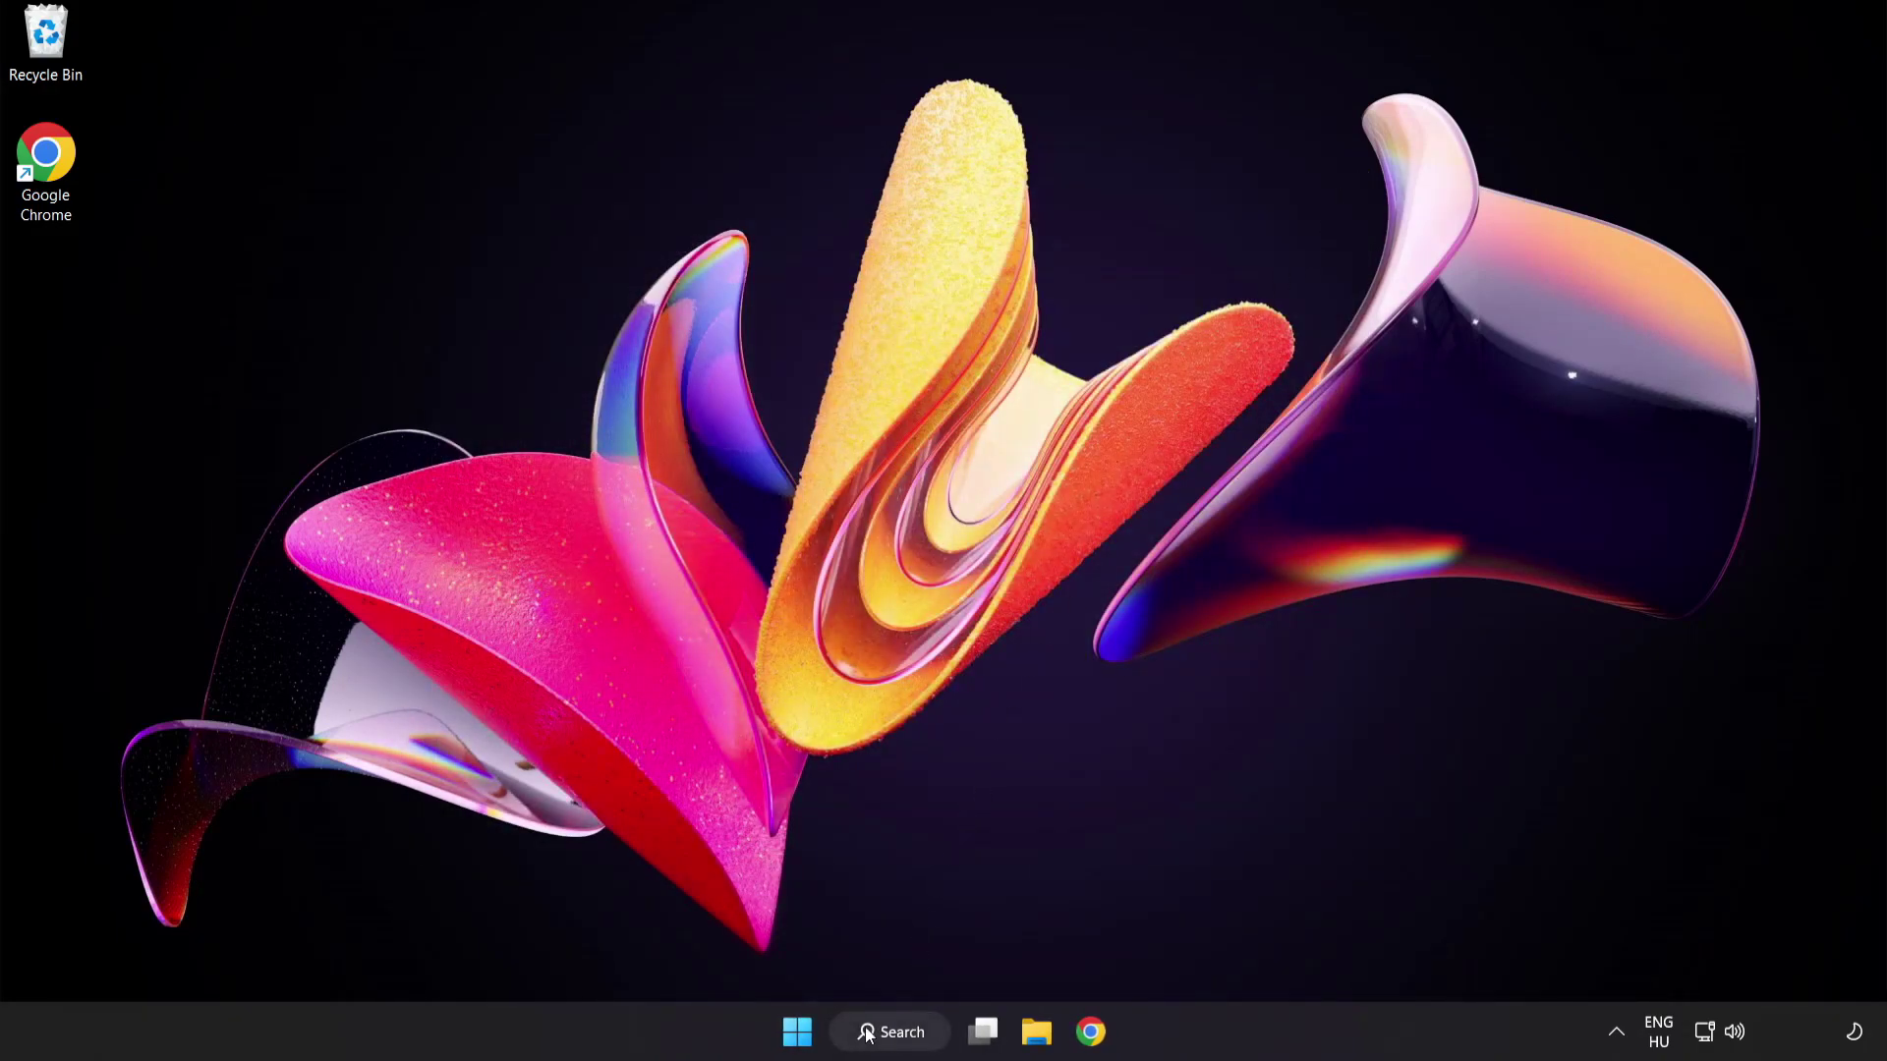
Step: Run Check for updates in Windows Update settings, confirm it's up to date, and close Settings
{"action": "left_click", "coordinate": [914, 1040]}
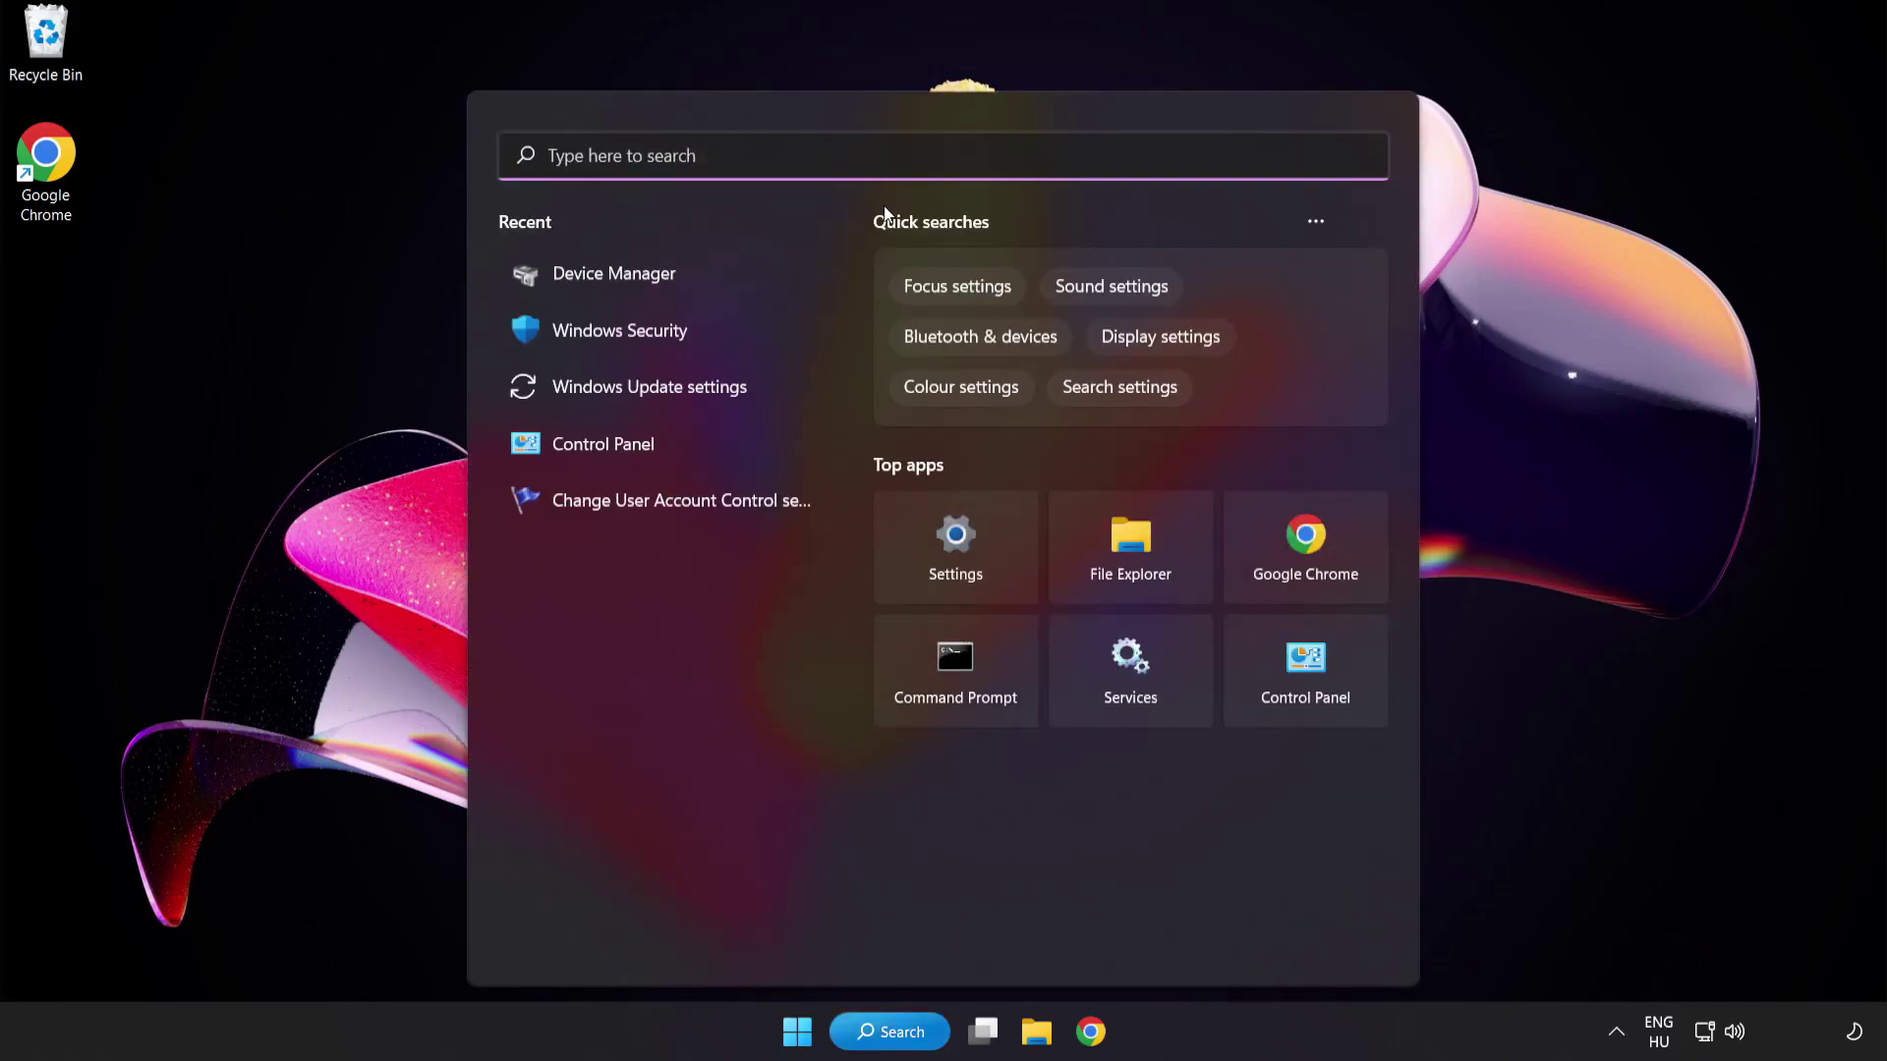
{"action": "type", "text": "update"}
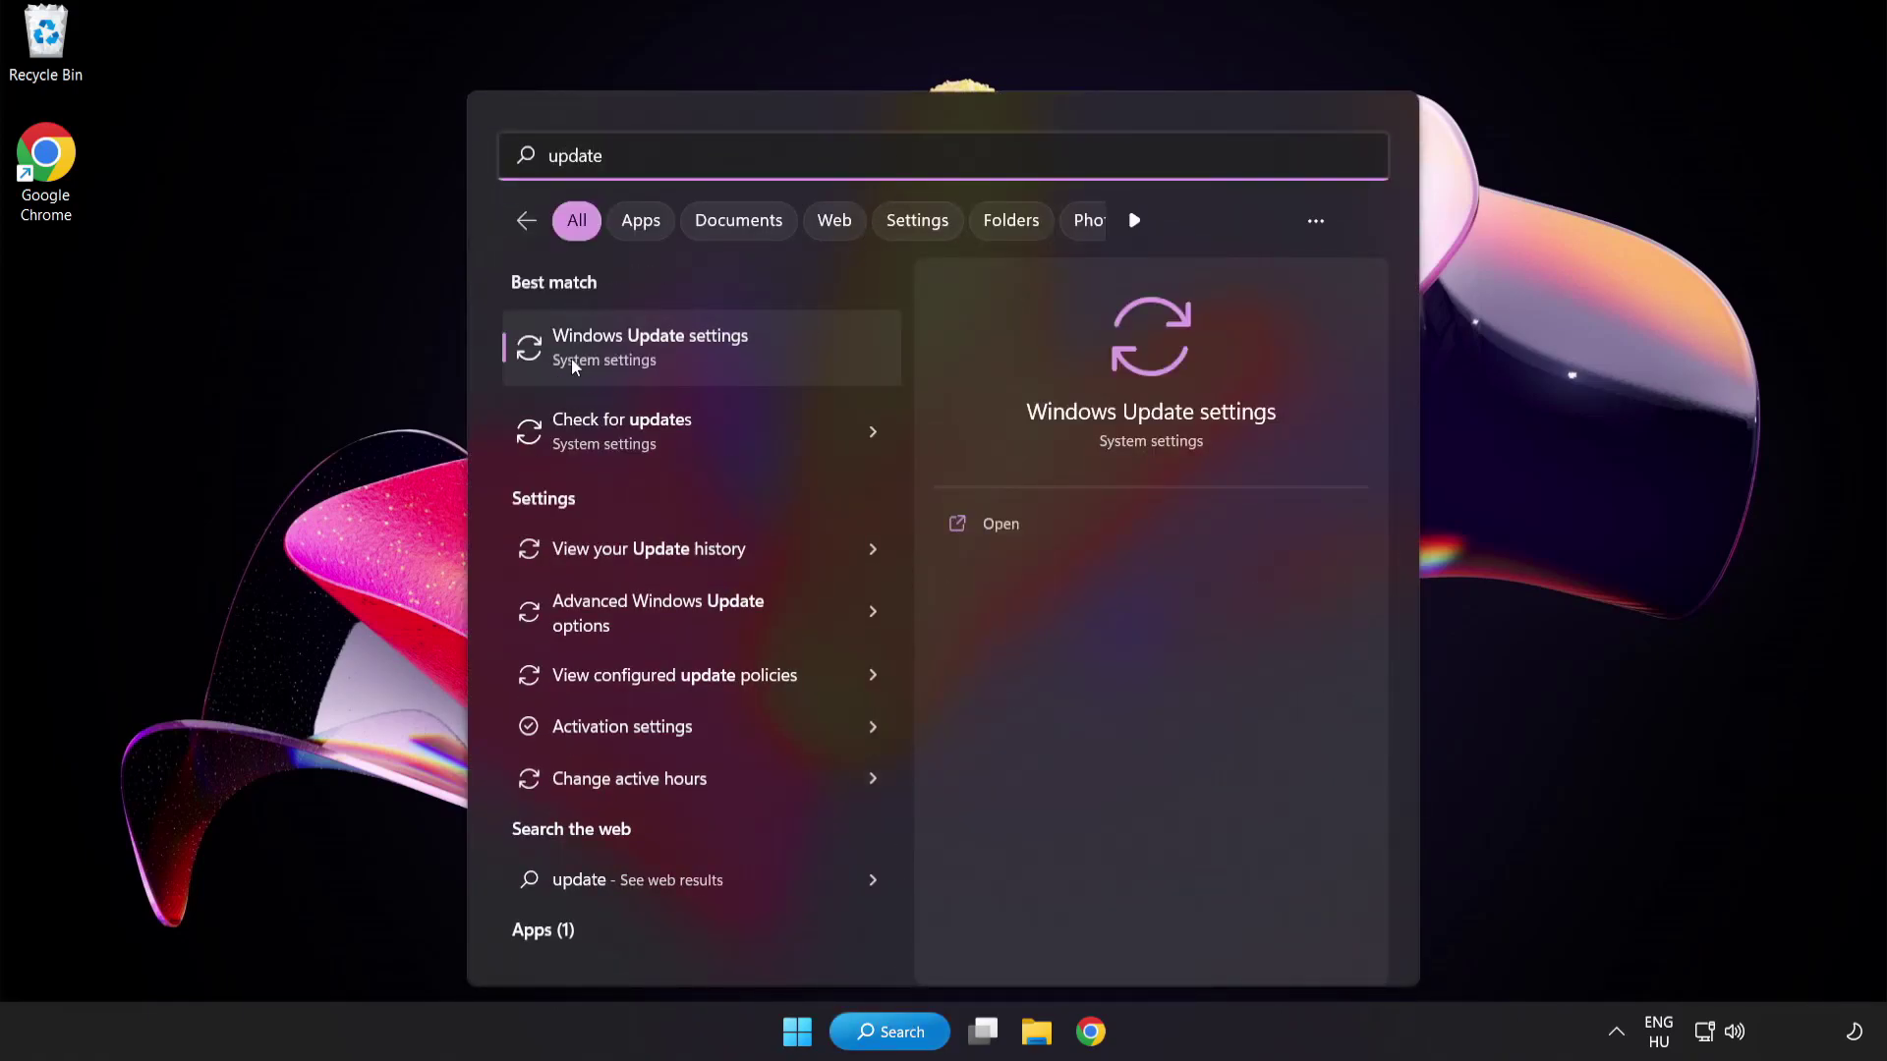
{"action": "left_click", "coordinate": [721, 356]}
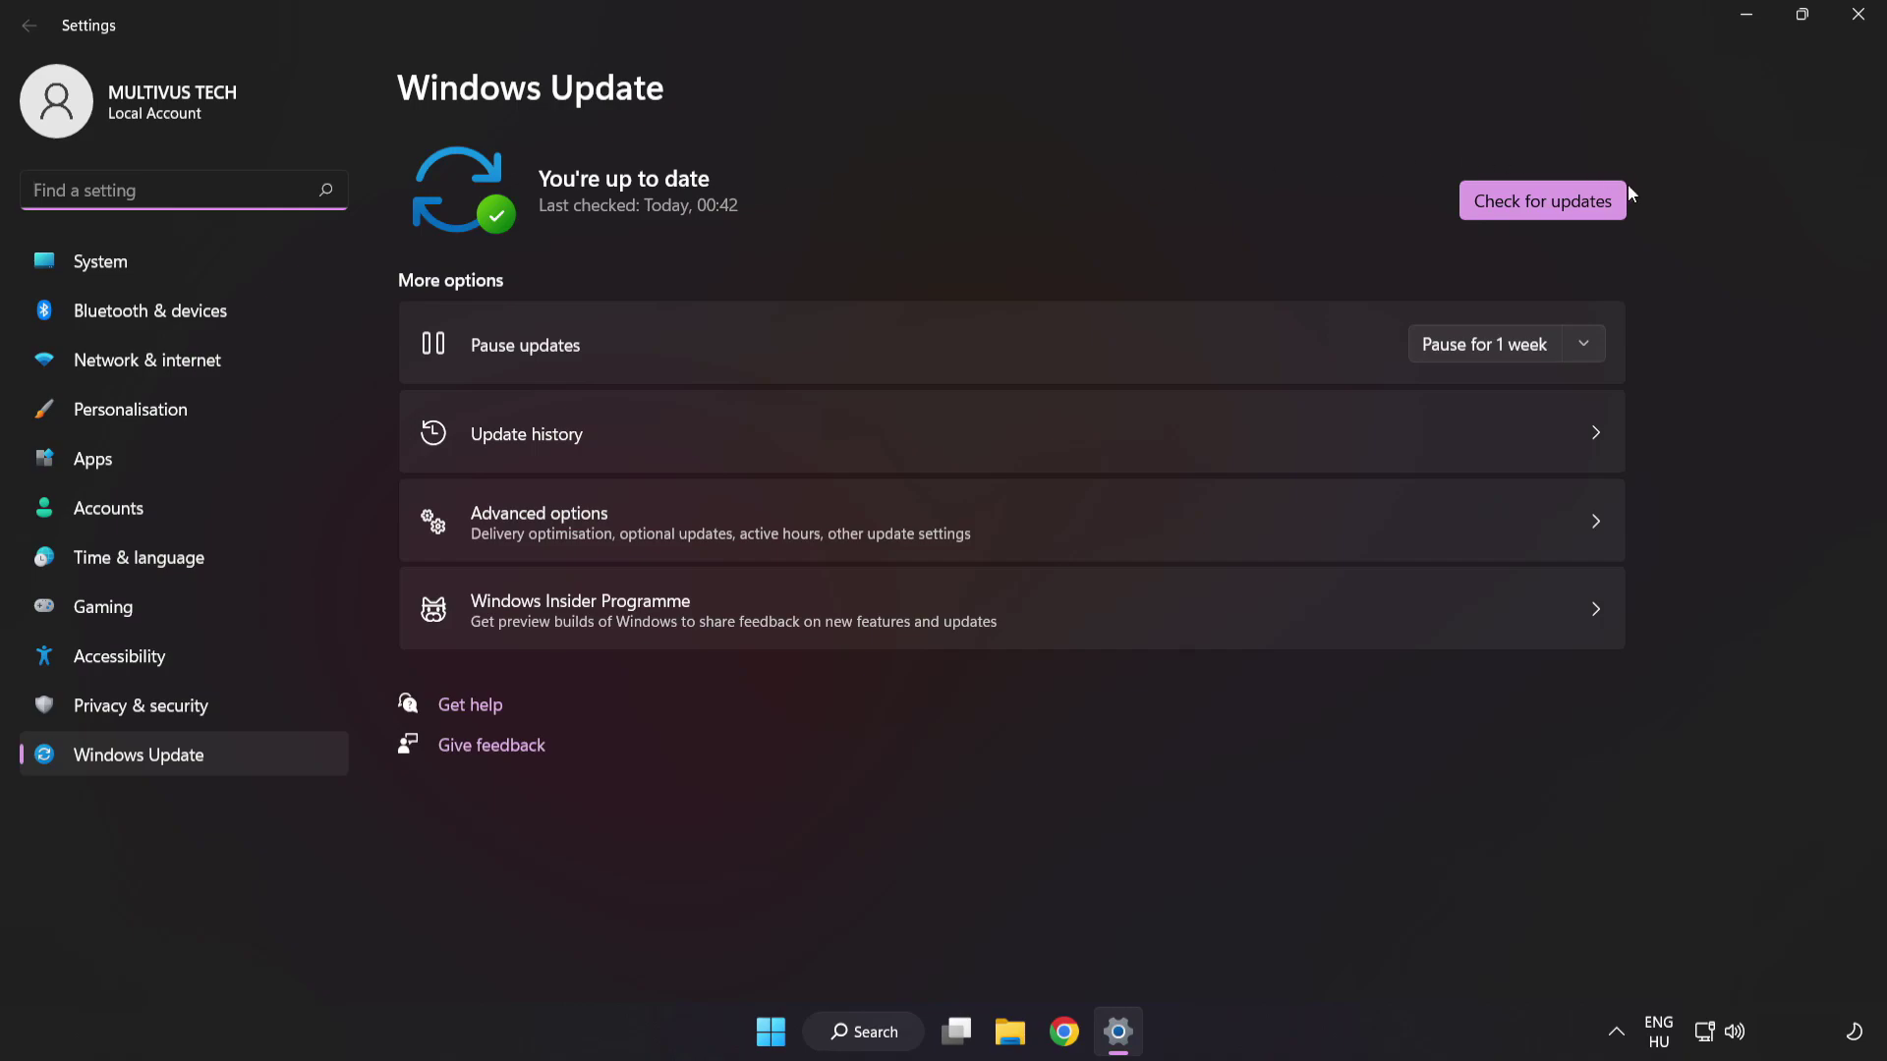
{"action": "left_click", "coordinate": [1537, 212]}
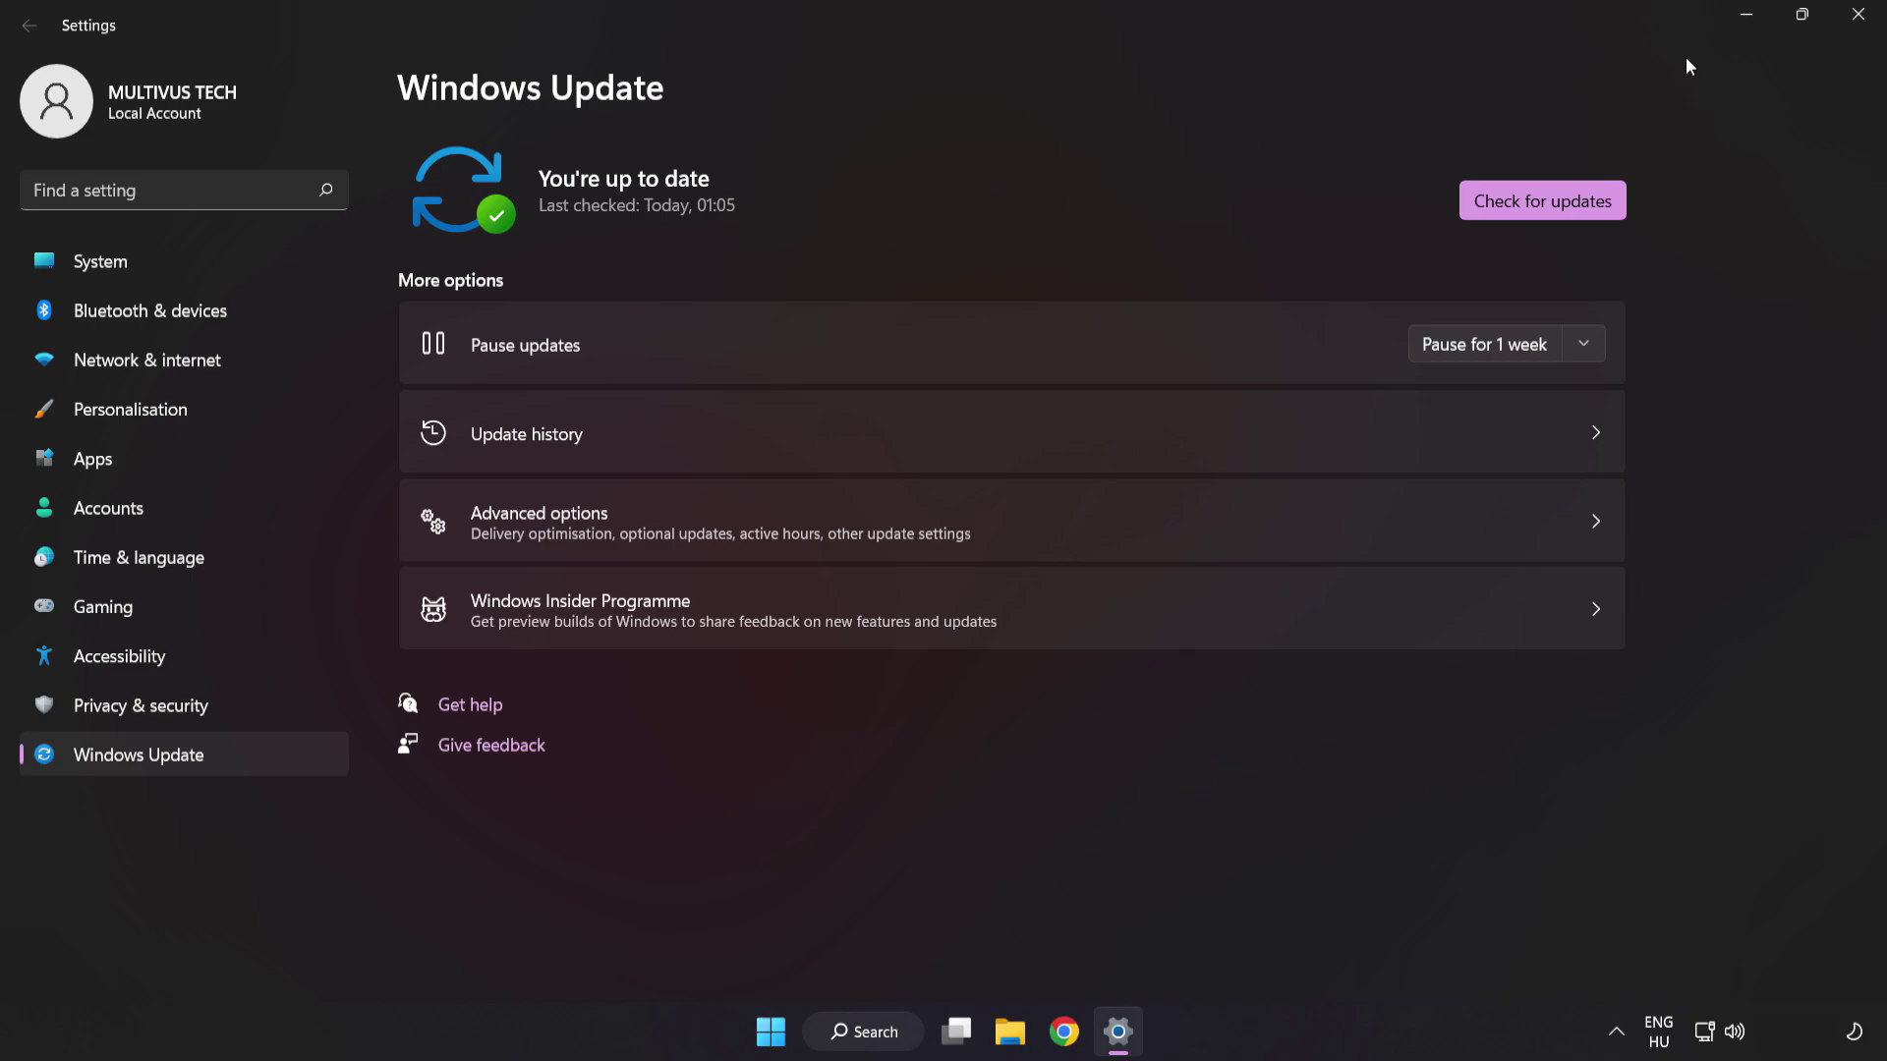
{"action": "left_click", "coordinate": [1857, 14]}
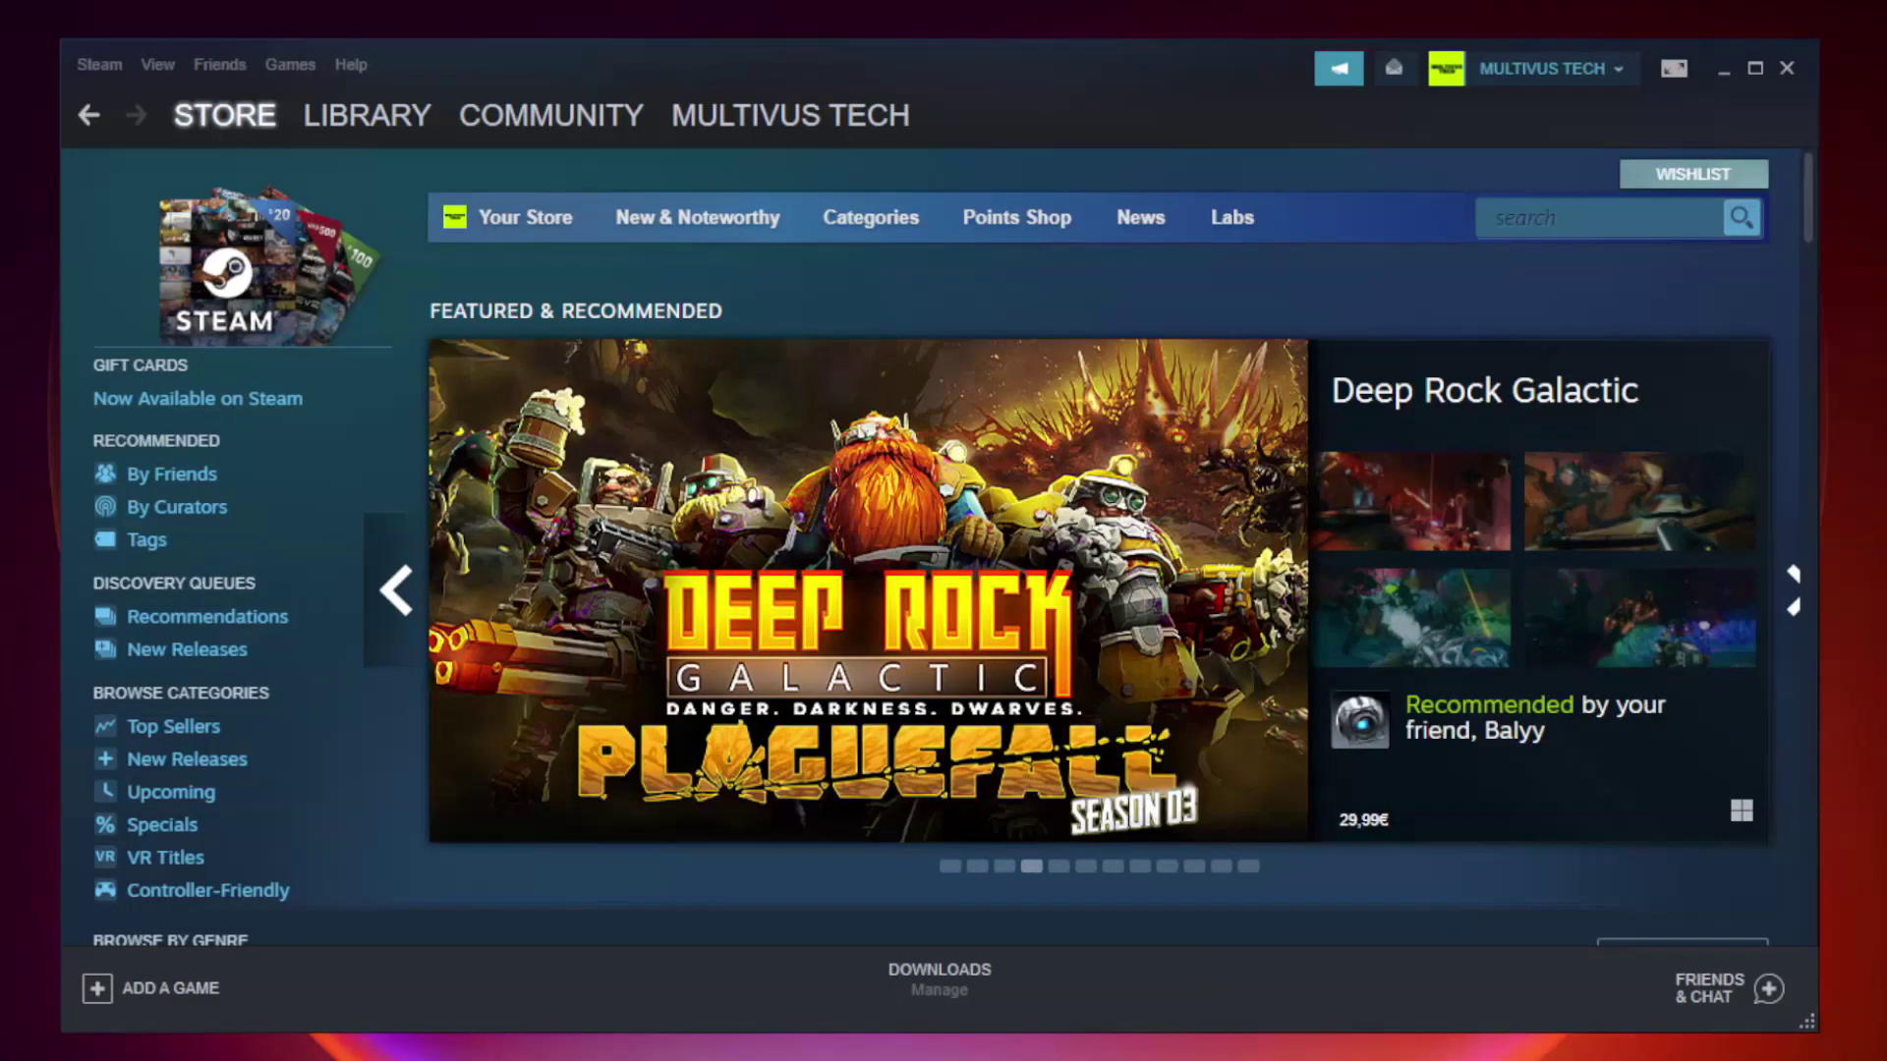
Step: Open the Steam Library and bring up the context menu for YOUR NOT WORKING GAME
{"action": "mouse_move", "coordinate": [366, 116]}
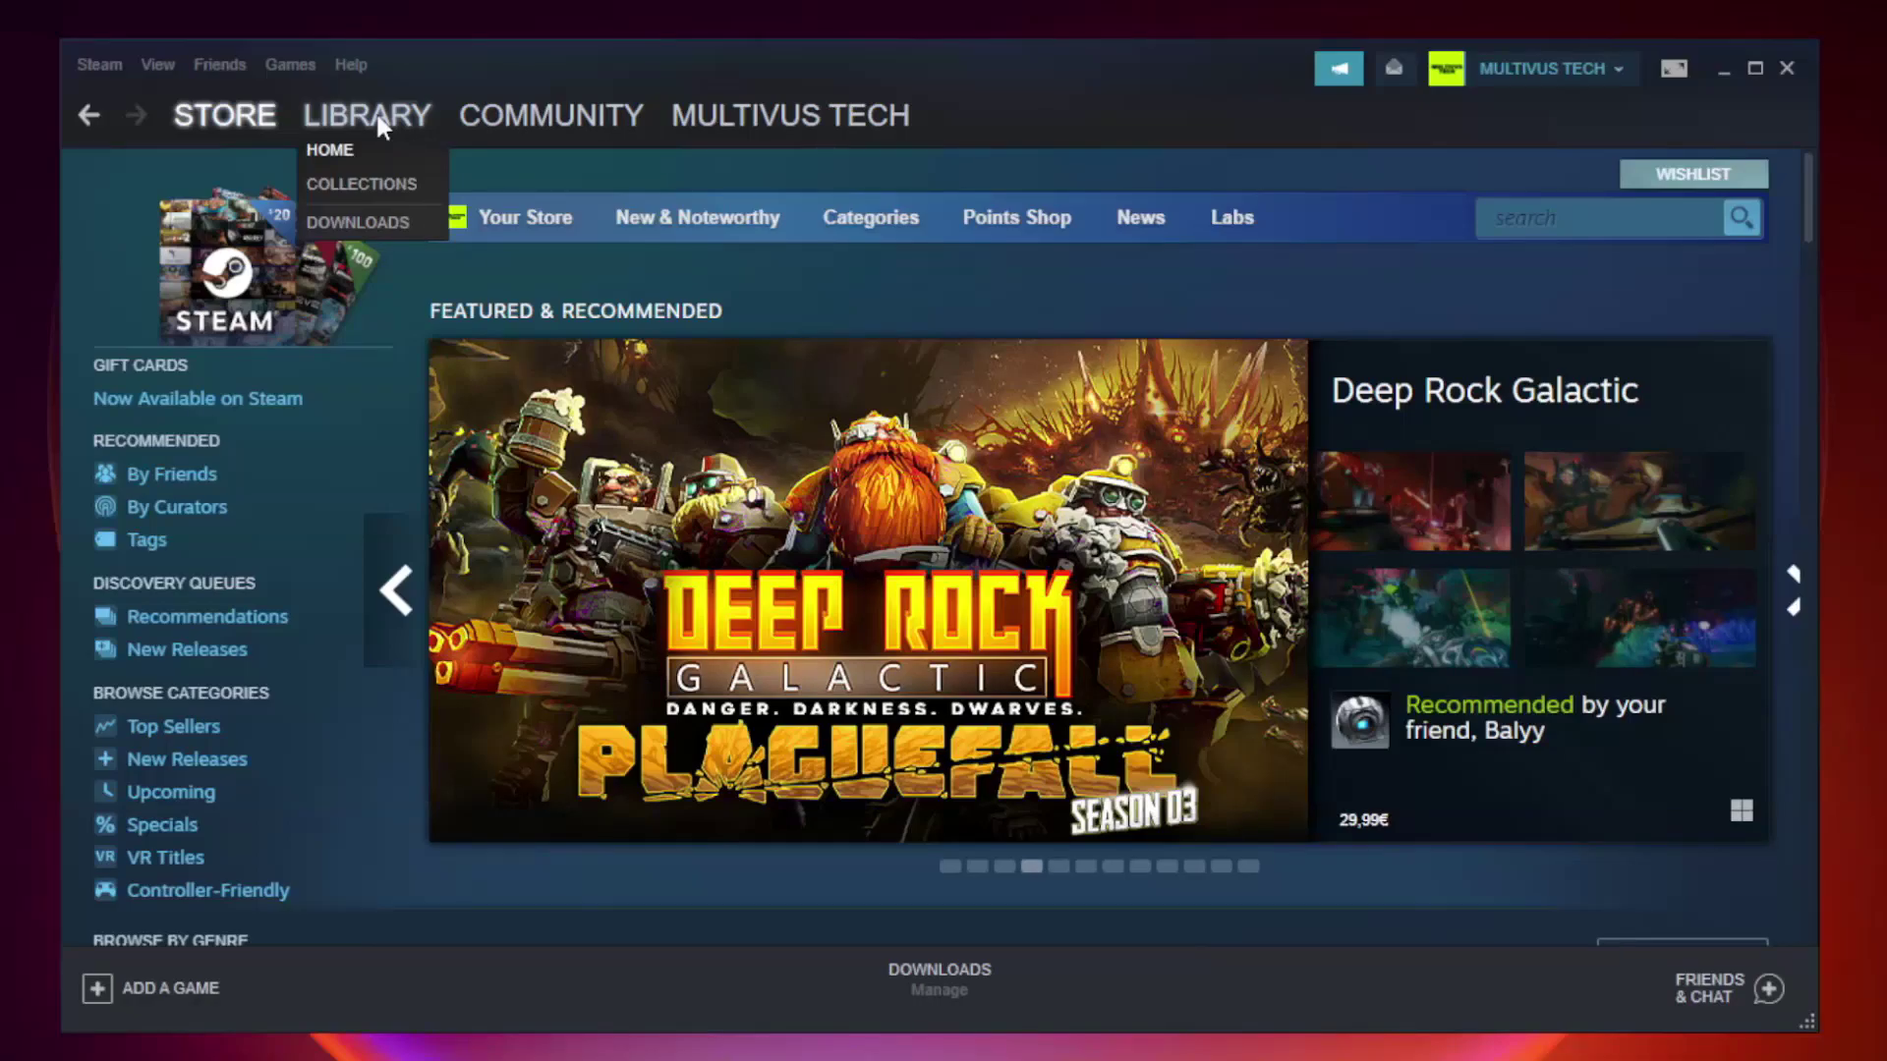
{"action": "left_click", "coordinate": [382, 126]}
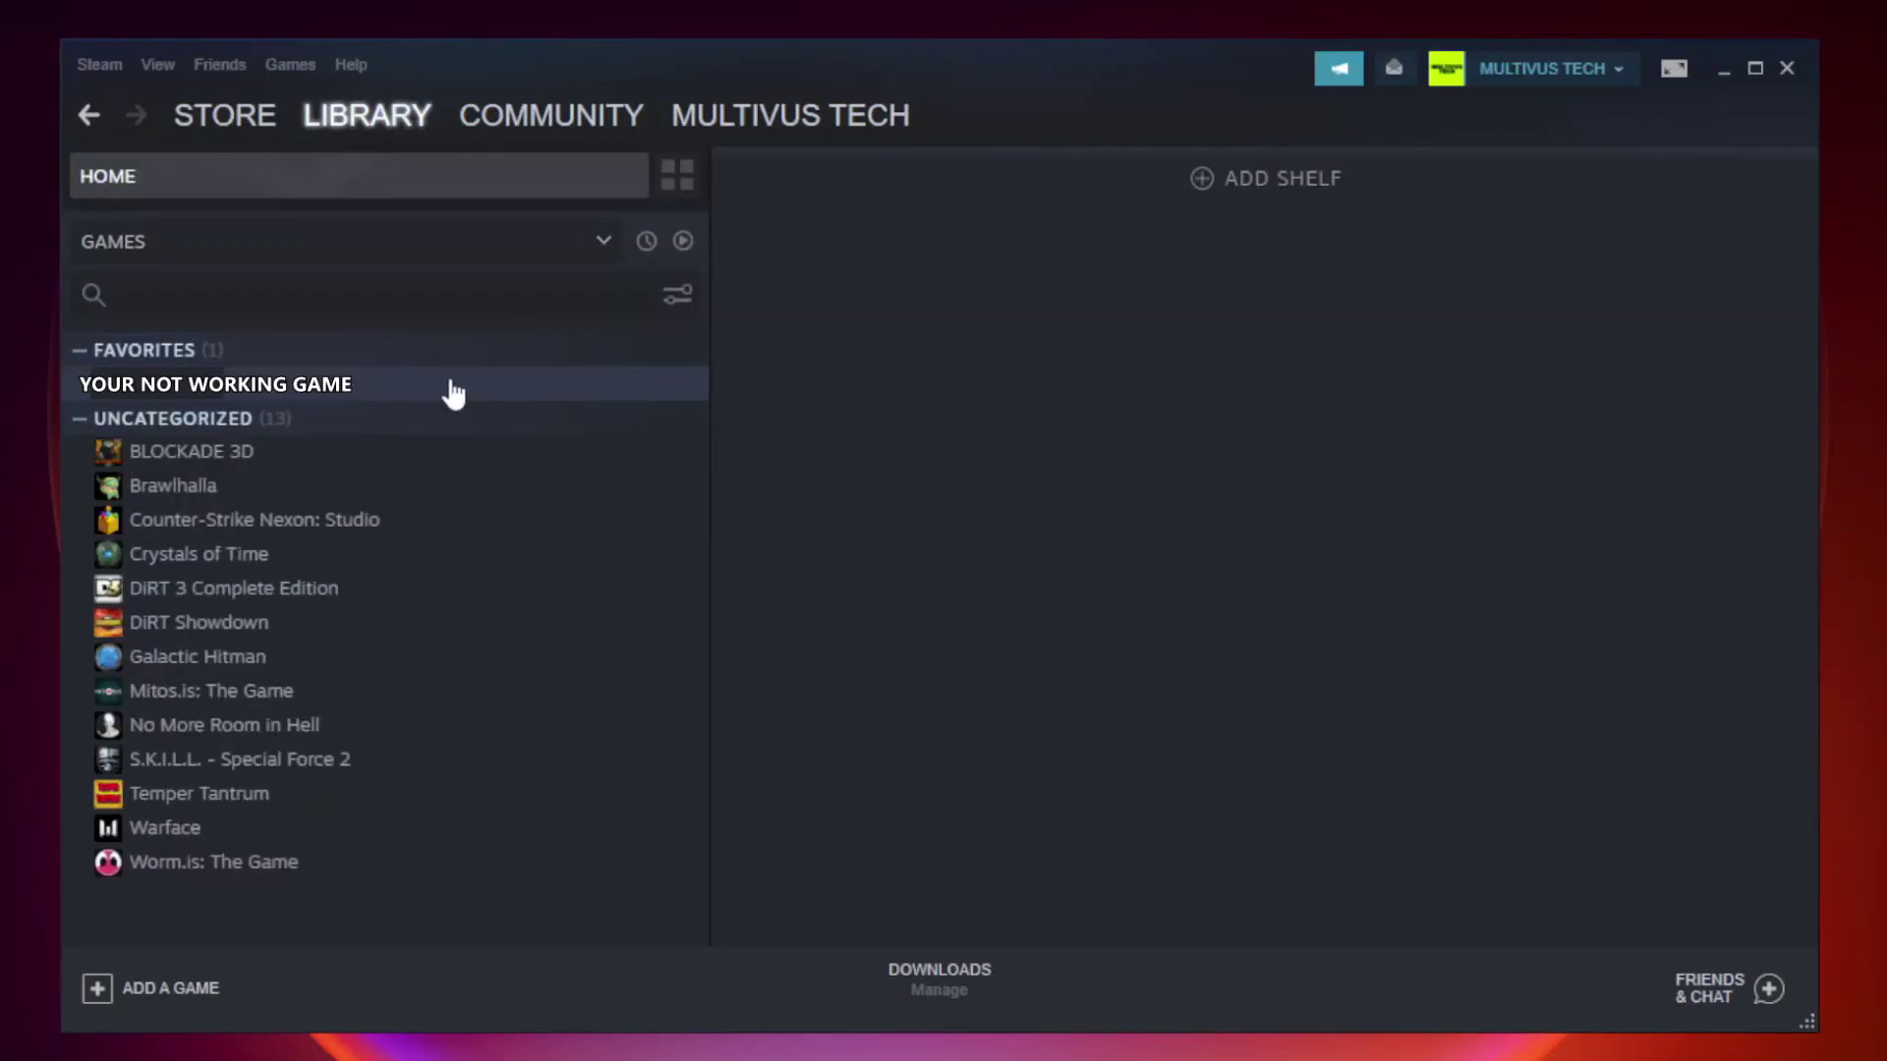
{"action": "right_click", "coordinate": [409, 393]}
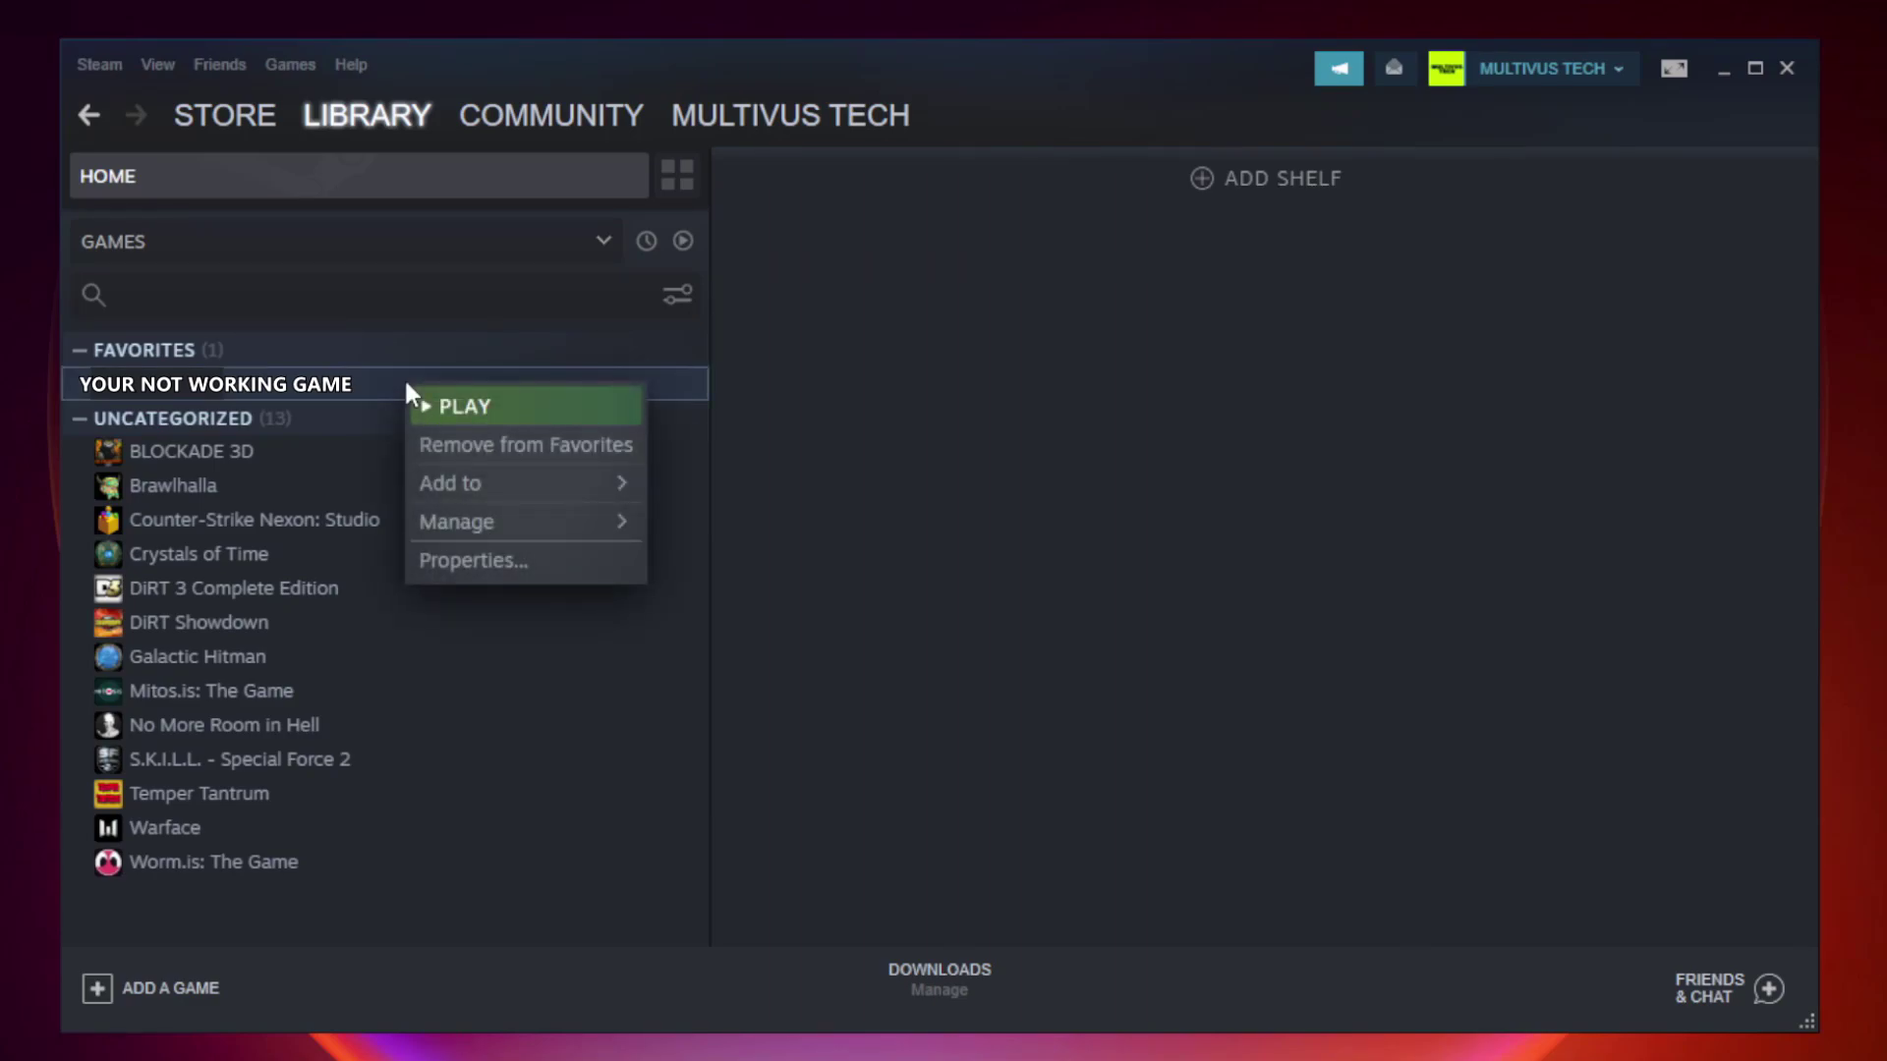
Step: Verify integrity of all 9192 game files under Local Files, then browse the install folder
{"action": "left_click", "coordinate": [520, 556]}
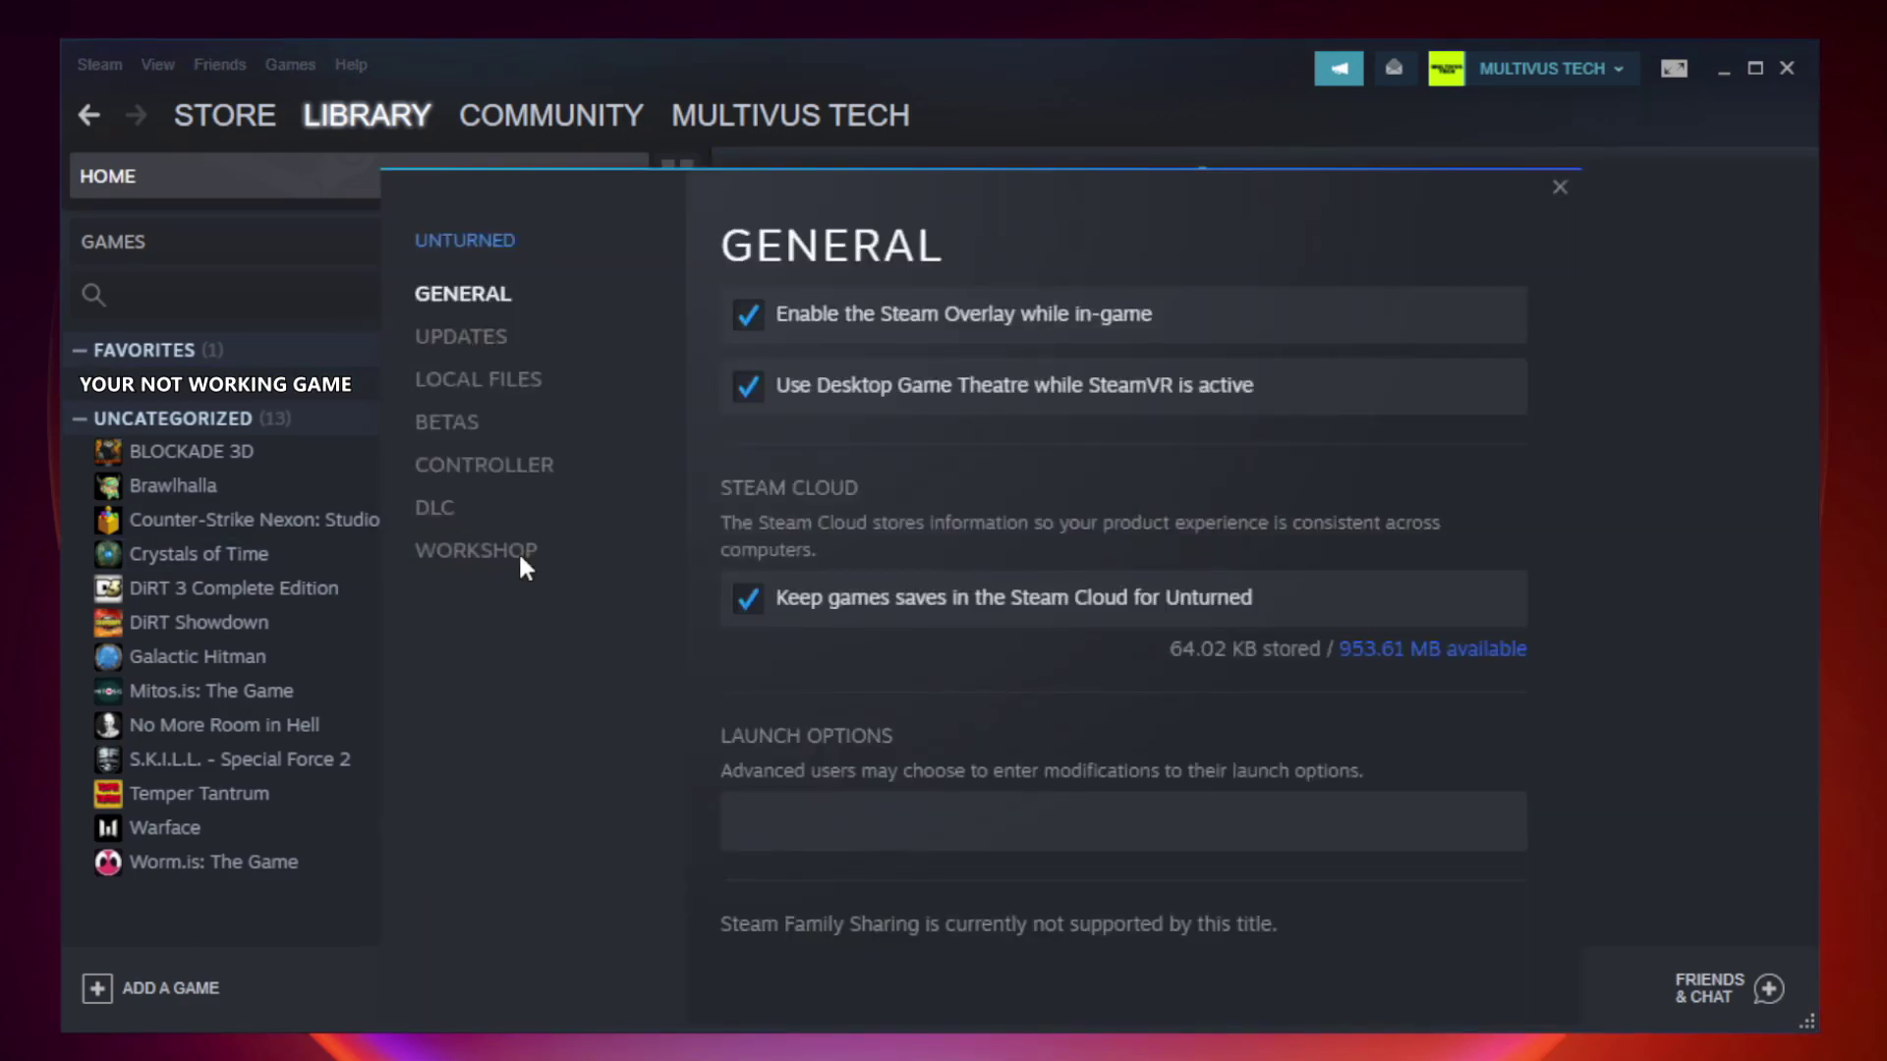
{"action": "left_click", "coordinate": [500, 388]}
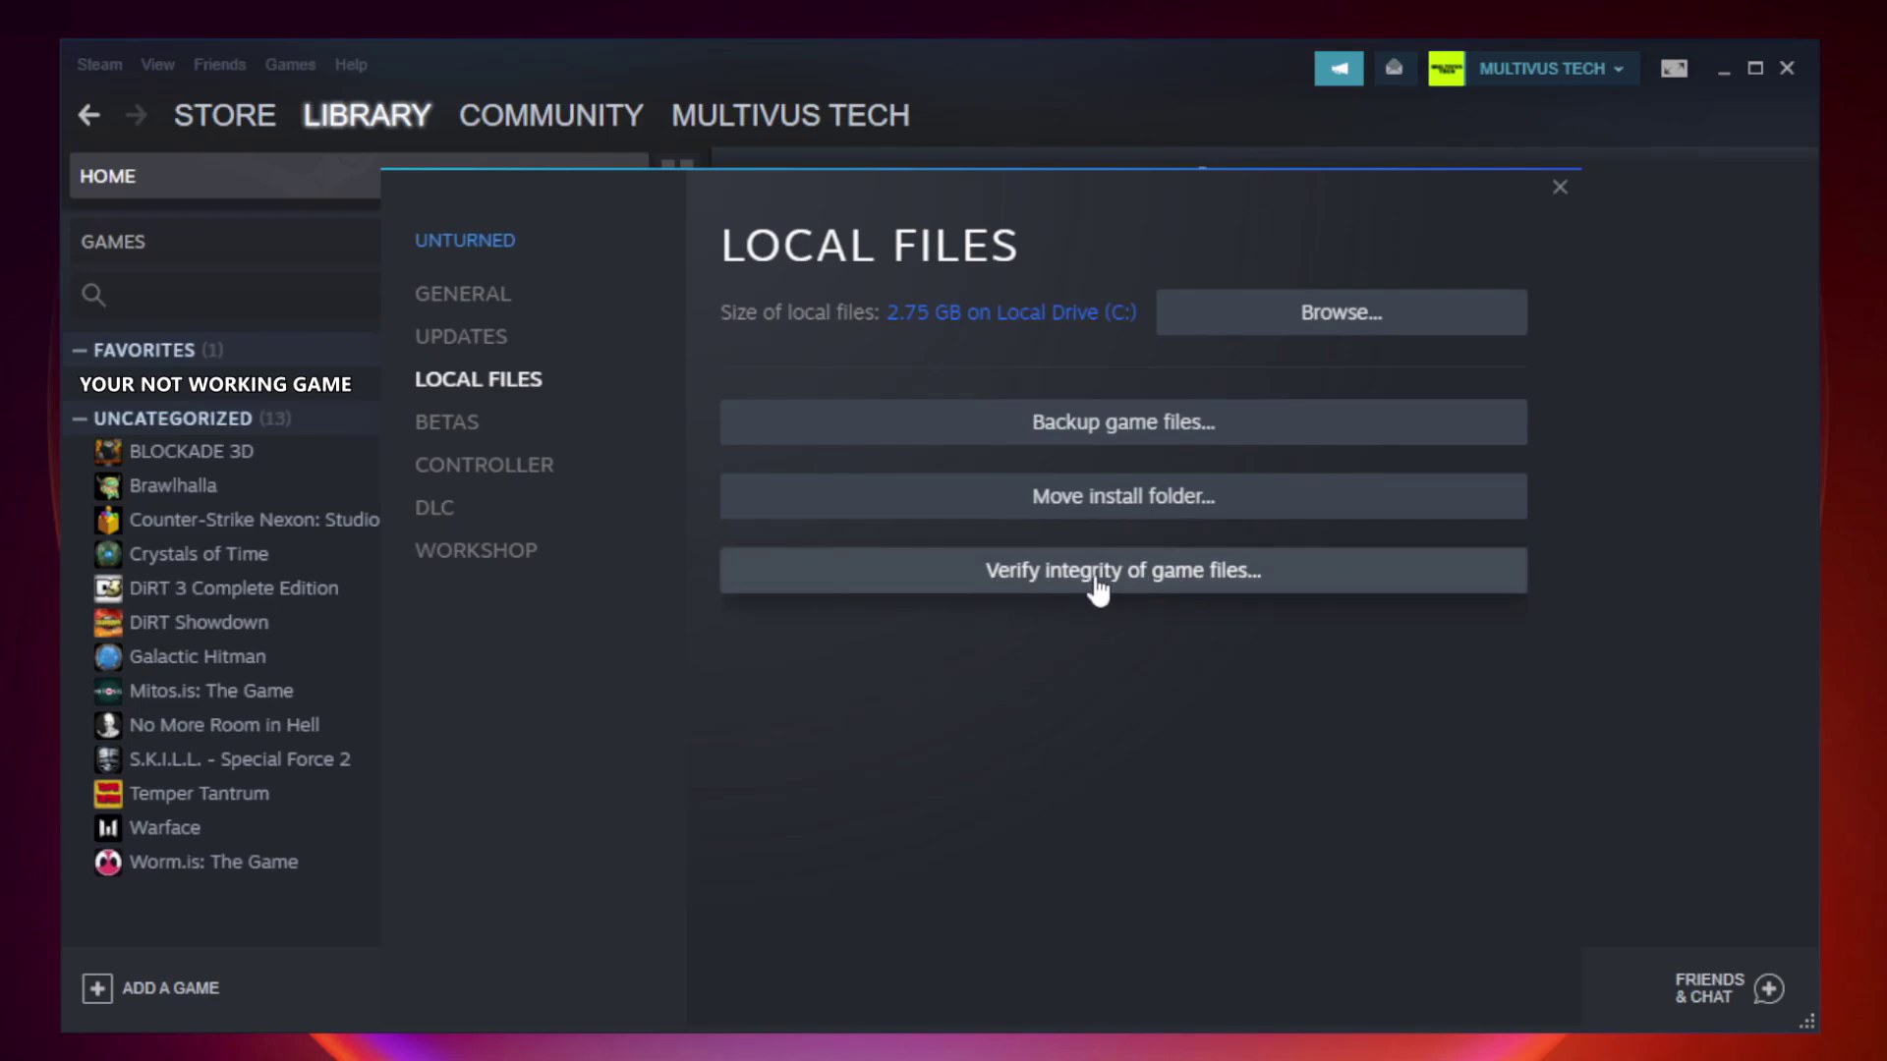
{"action": "left_click", "coordinate": [1141, 581]}
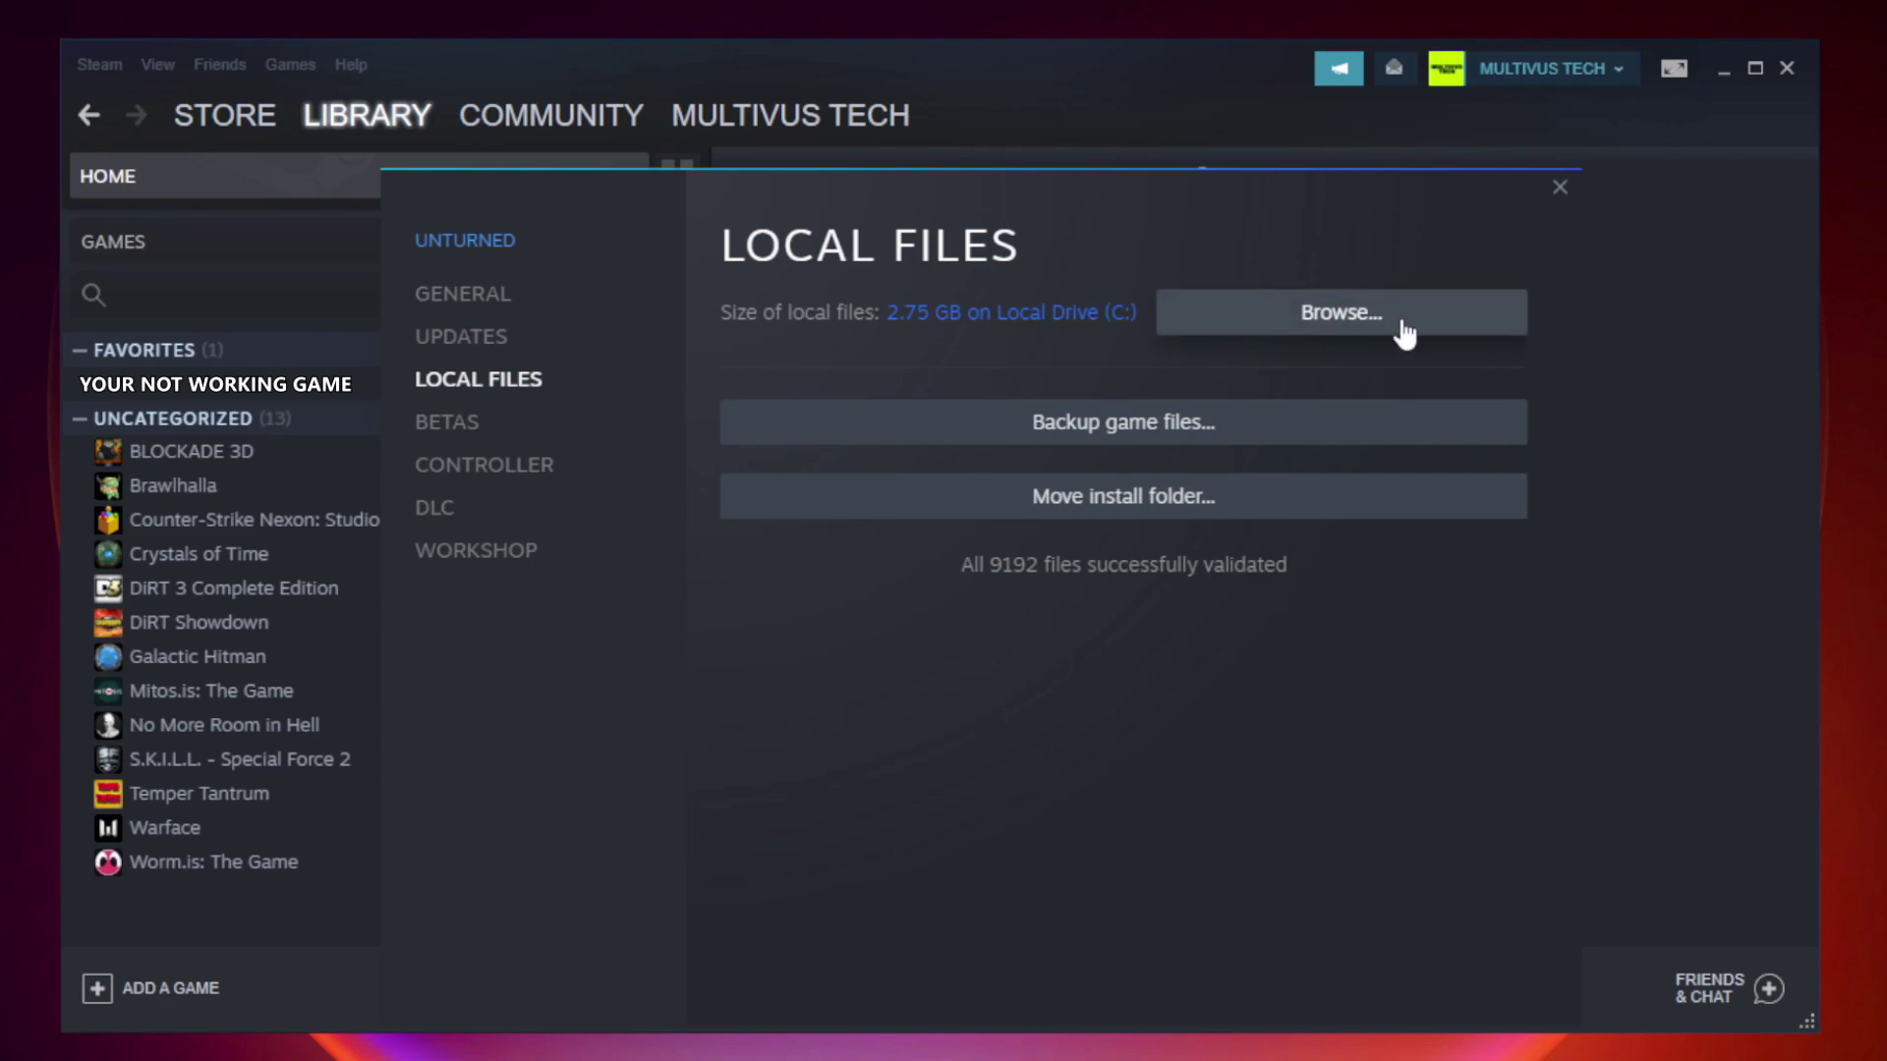
{"action": "left_click", "coordinate": [1347, 331]}
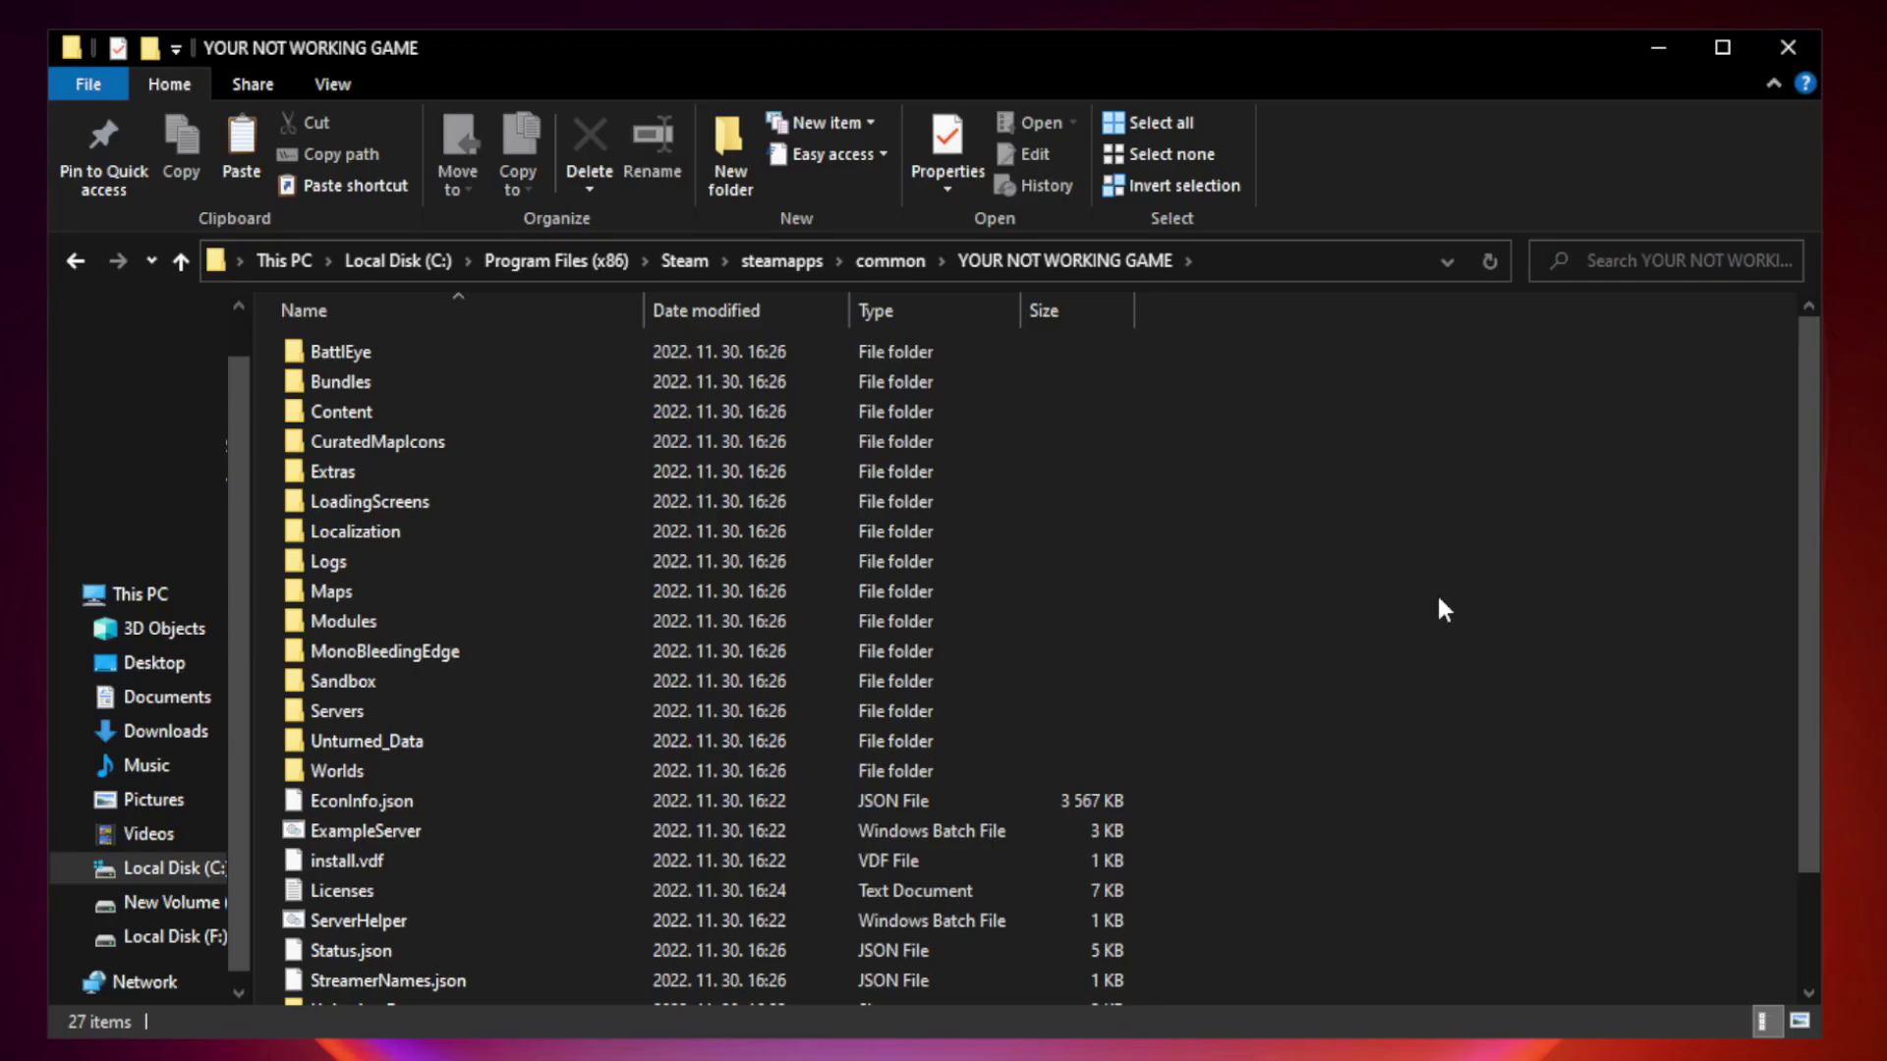
Step: Open Properties for the YOUR NOT WORKING GAME shortcut in the game folder
{"action": "left_click_drag", "start_coordinate": [1810, 515], "coordinate": [1812, 680]}
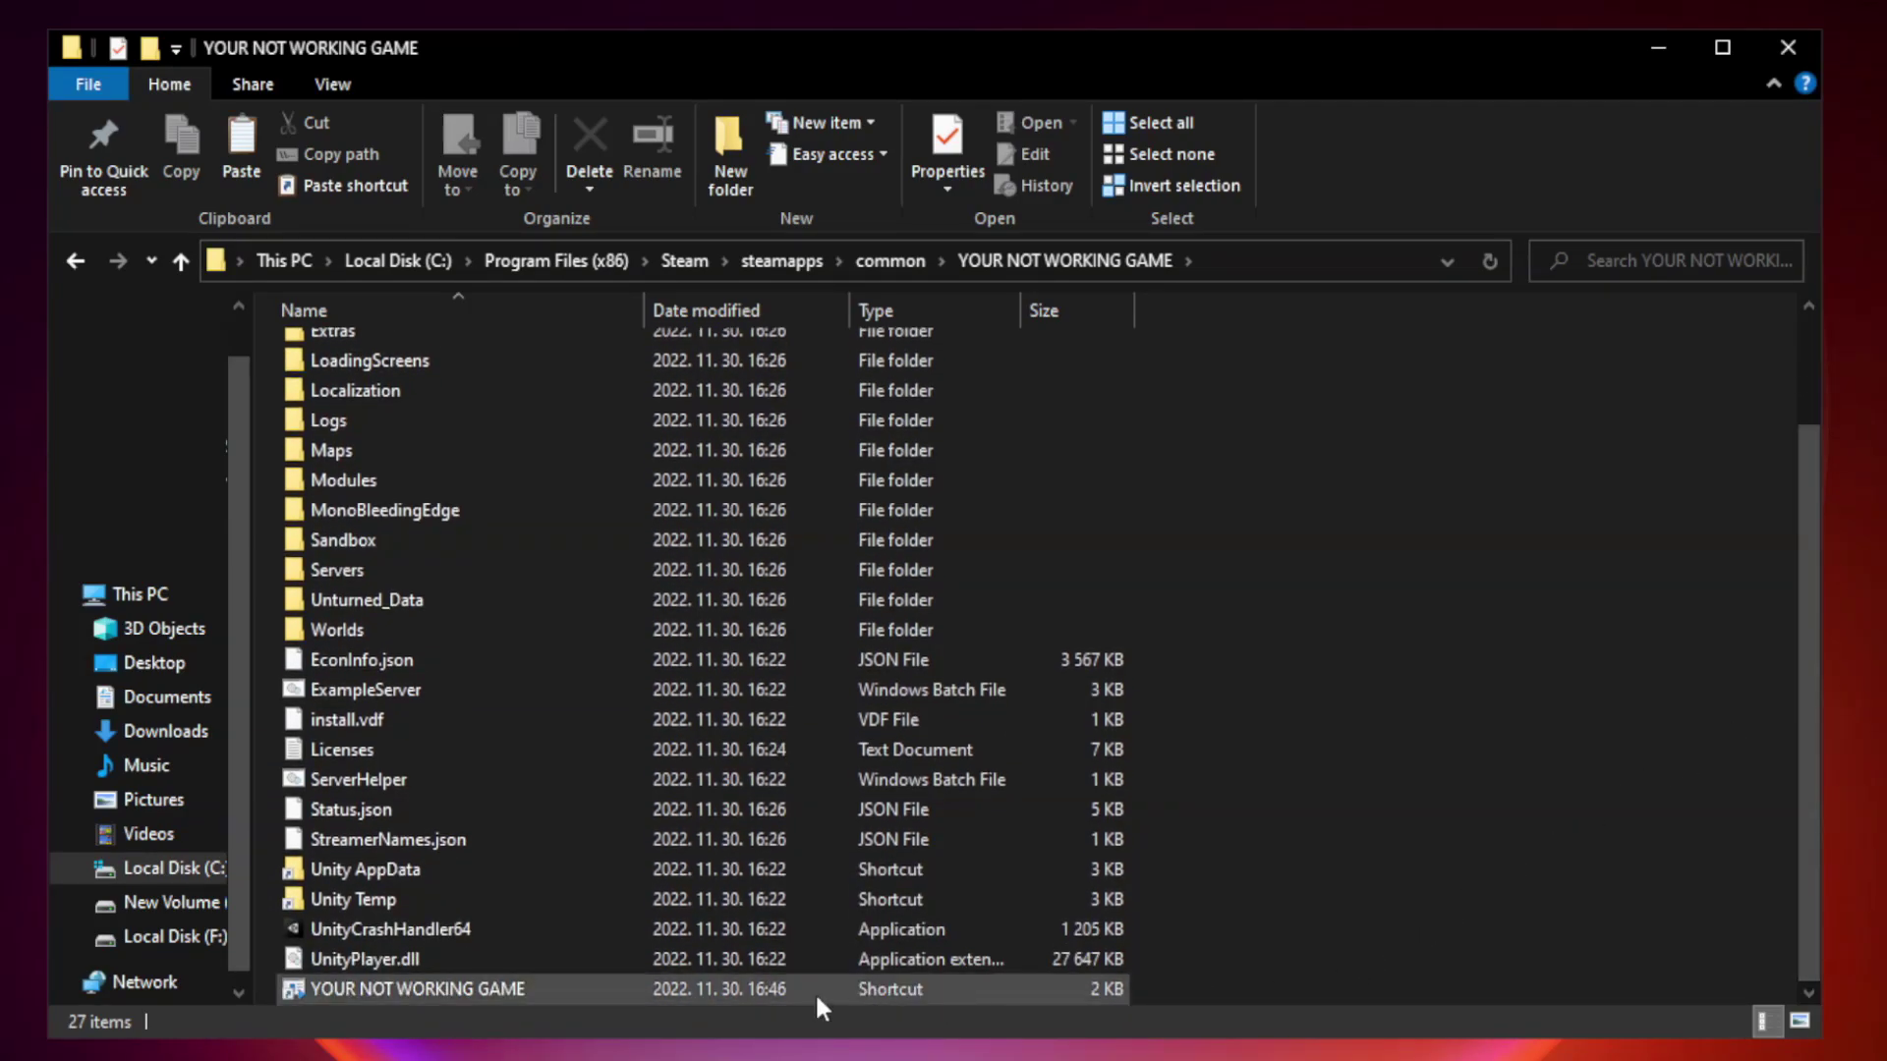
{"action": "left_click", "coordinate": [753, 991]}
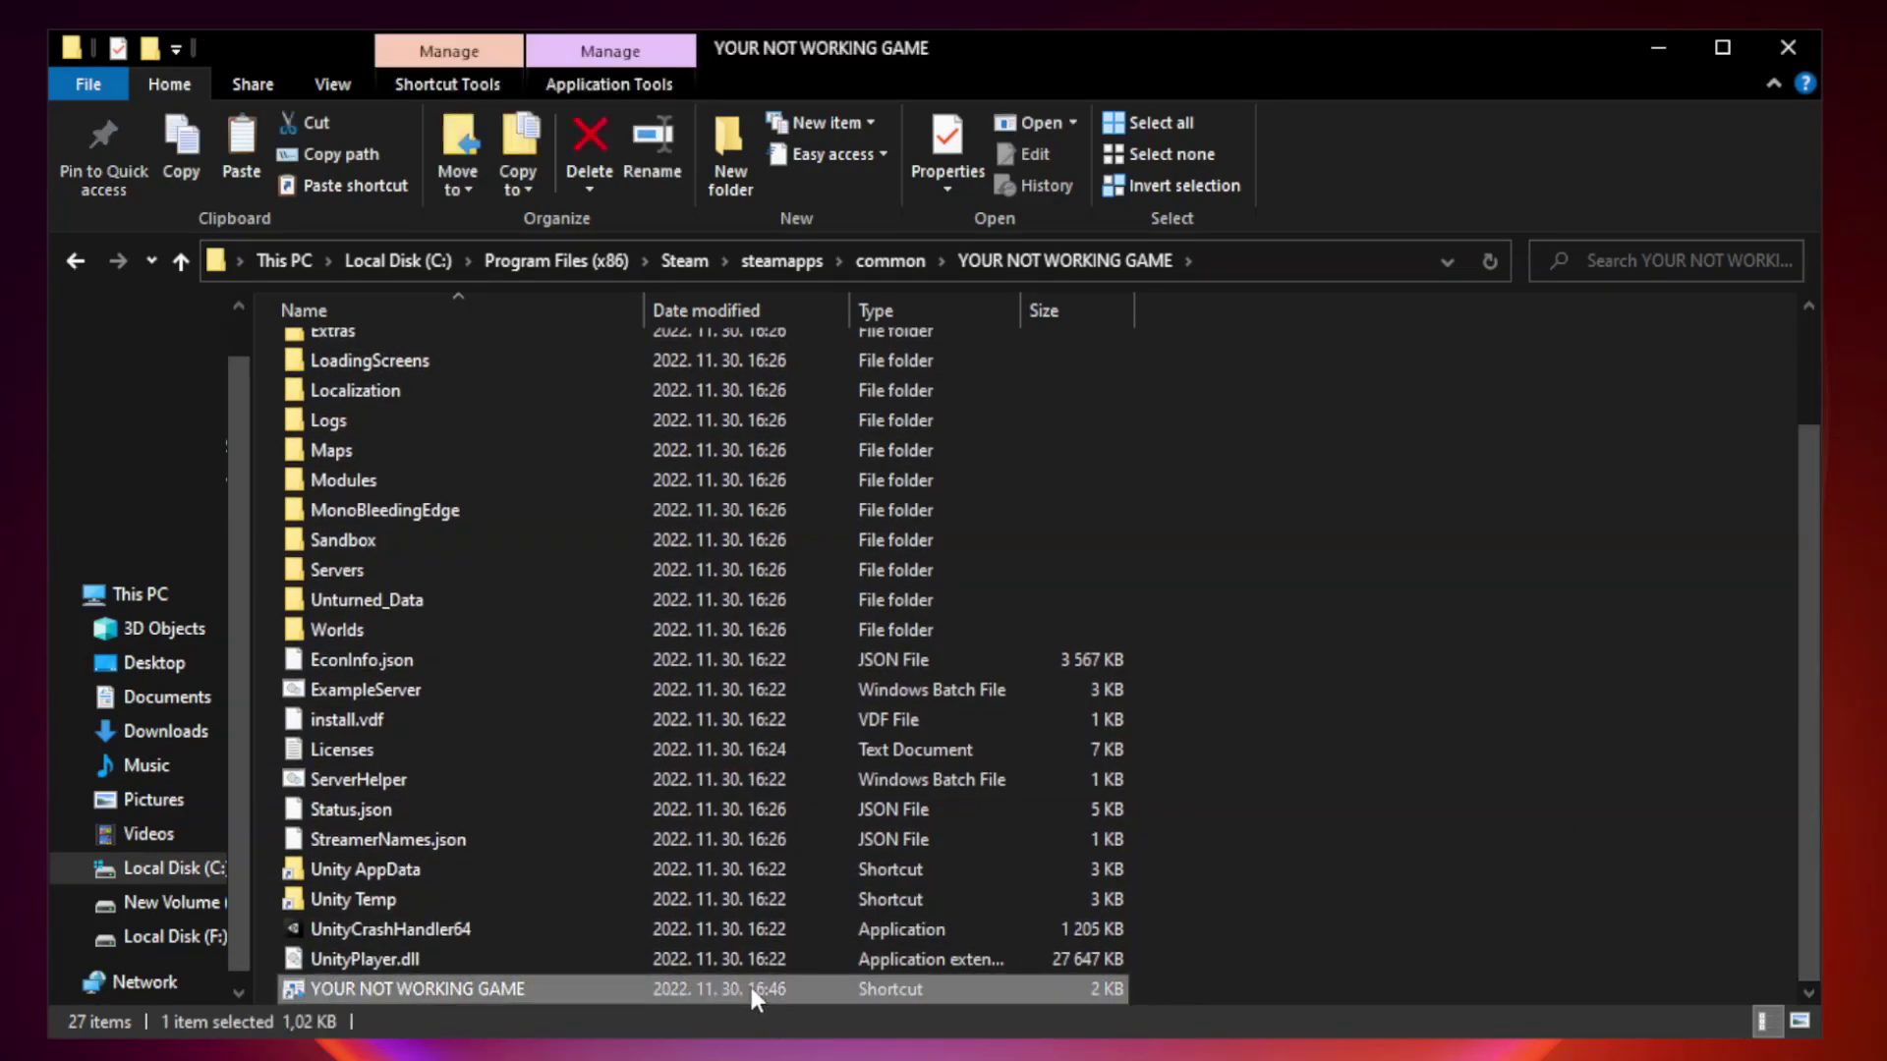
{"action": "right_click", "coordinate": [639, 982]}
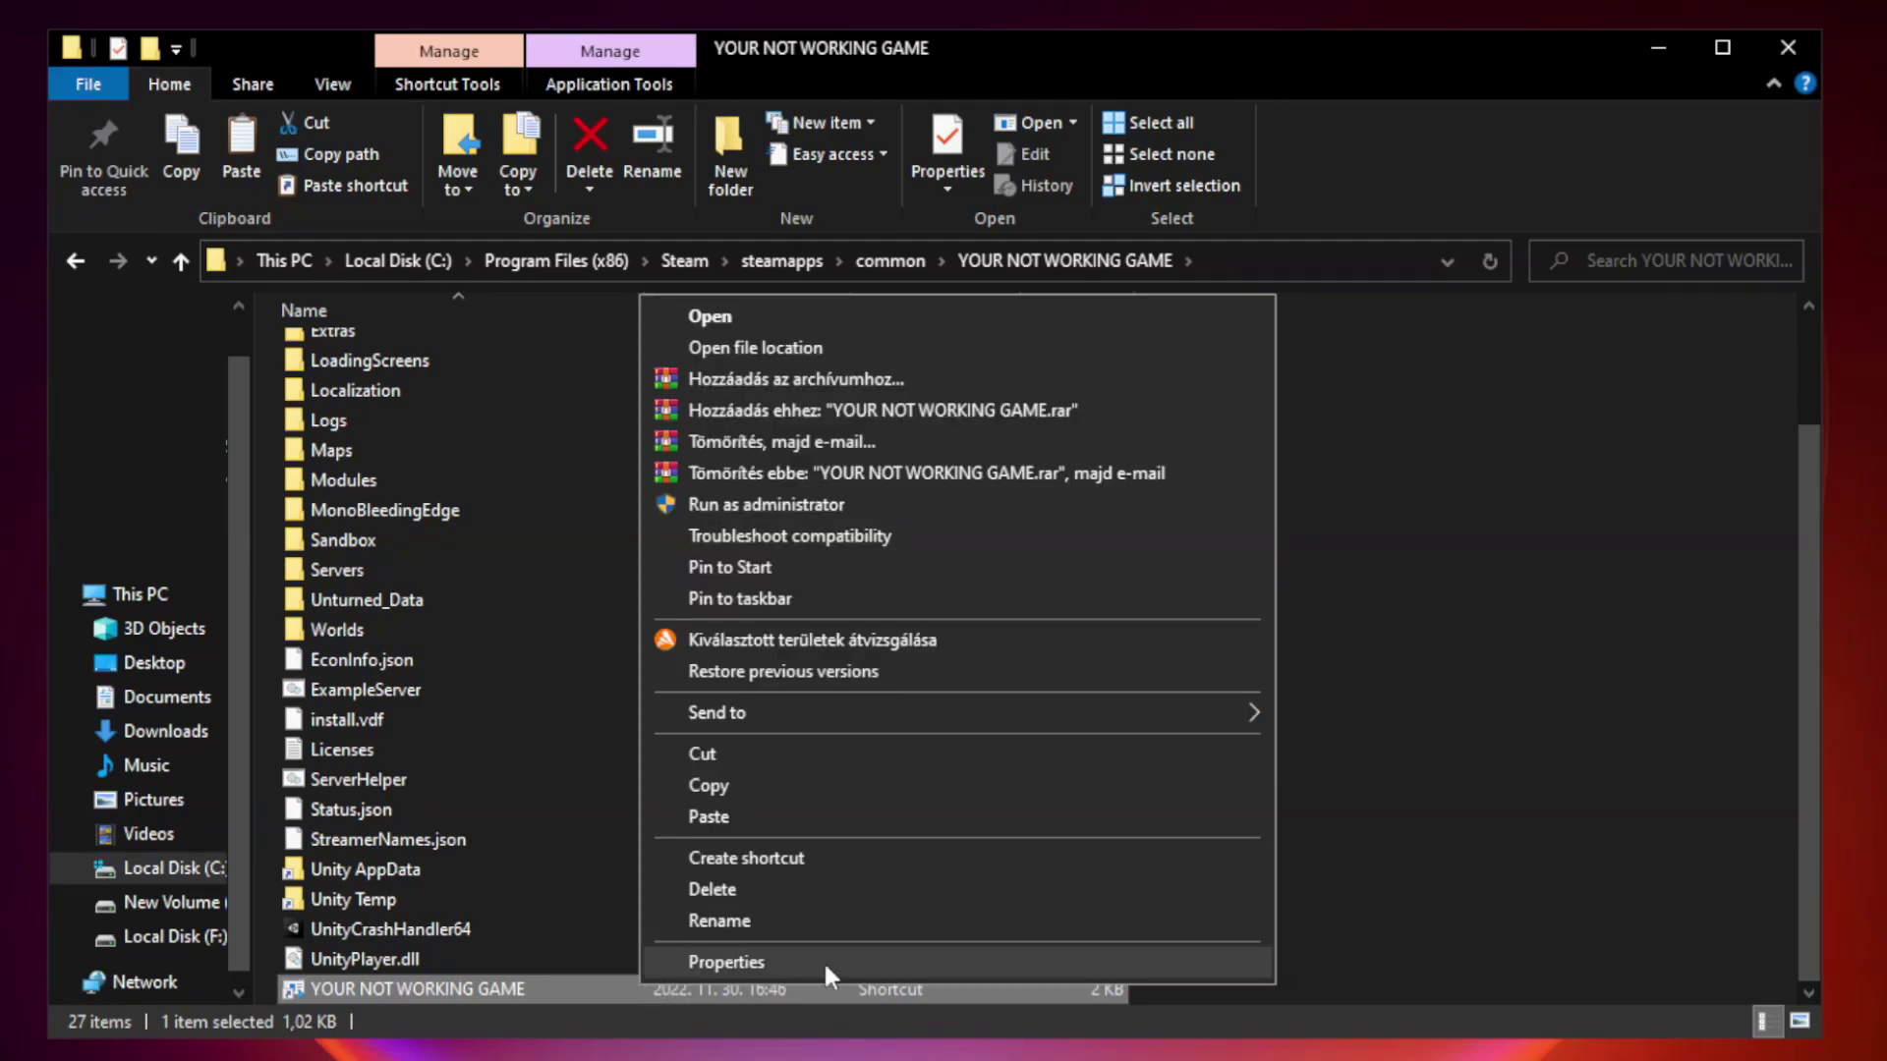
{"action": "left_click", "coordinate": [950, 971]}
Step: Set the shortcut to Windows 8 compatibility mode, disable fullscreen optimizations, run as administrator, and save
{"action": "left_click_drag", "start_coordinate": [938, 518], "coordinate": [941, 222]}
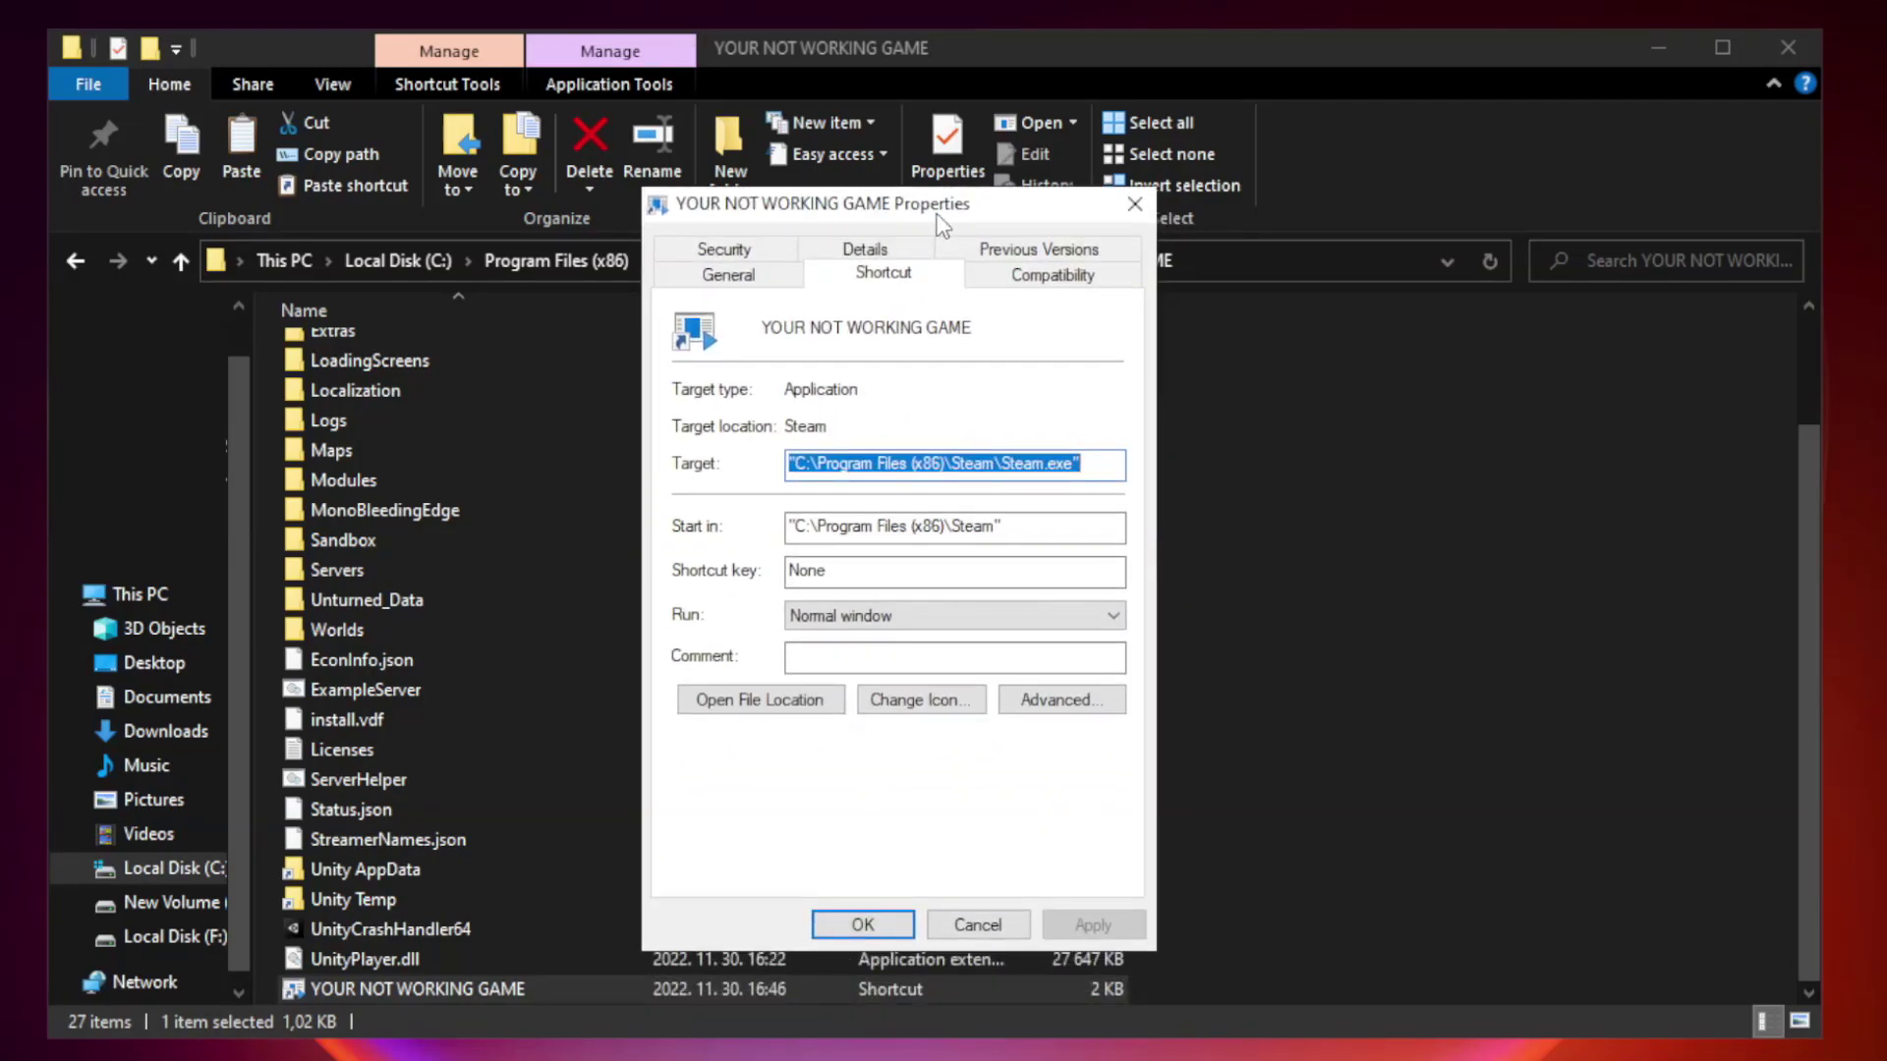
{"action": "left_click", "coordinate": [1045, 280]}
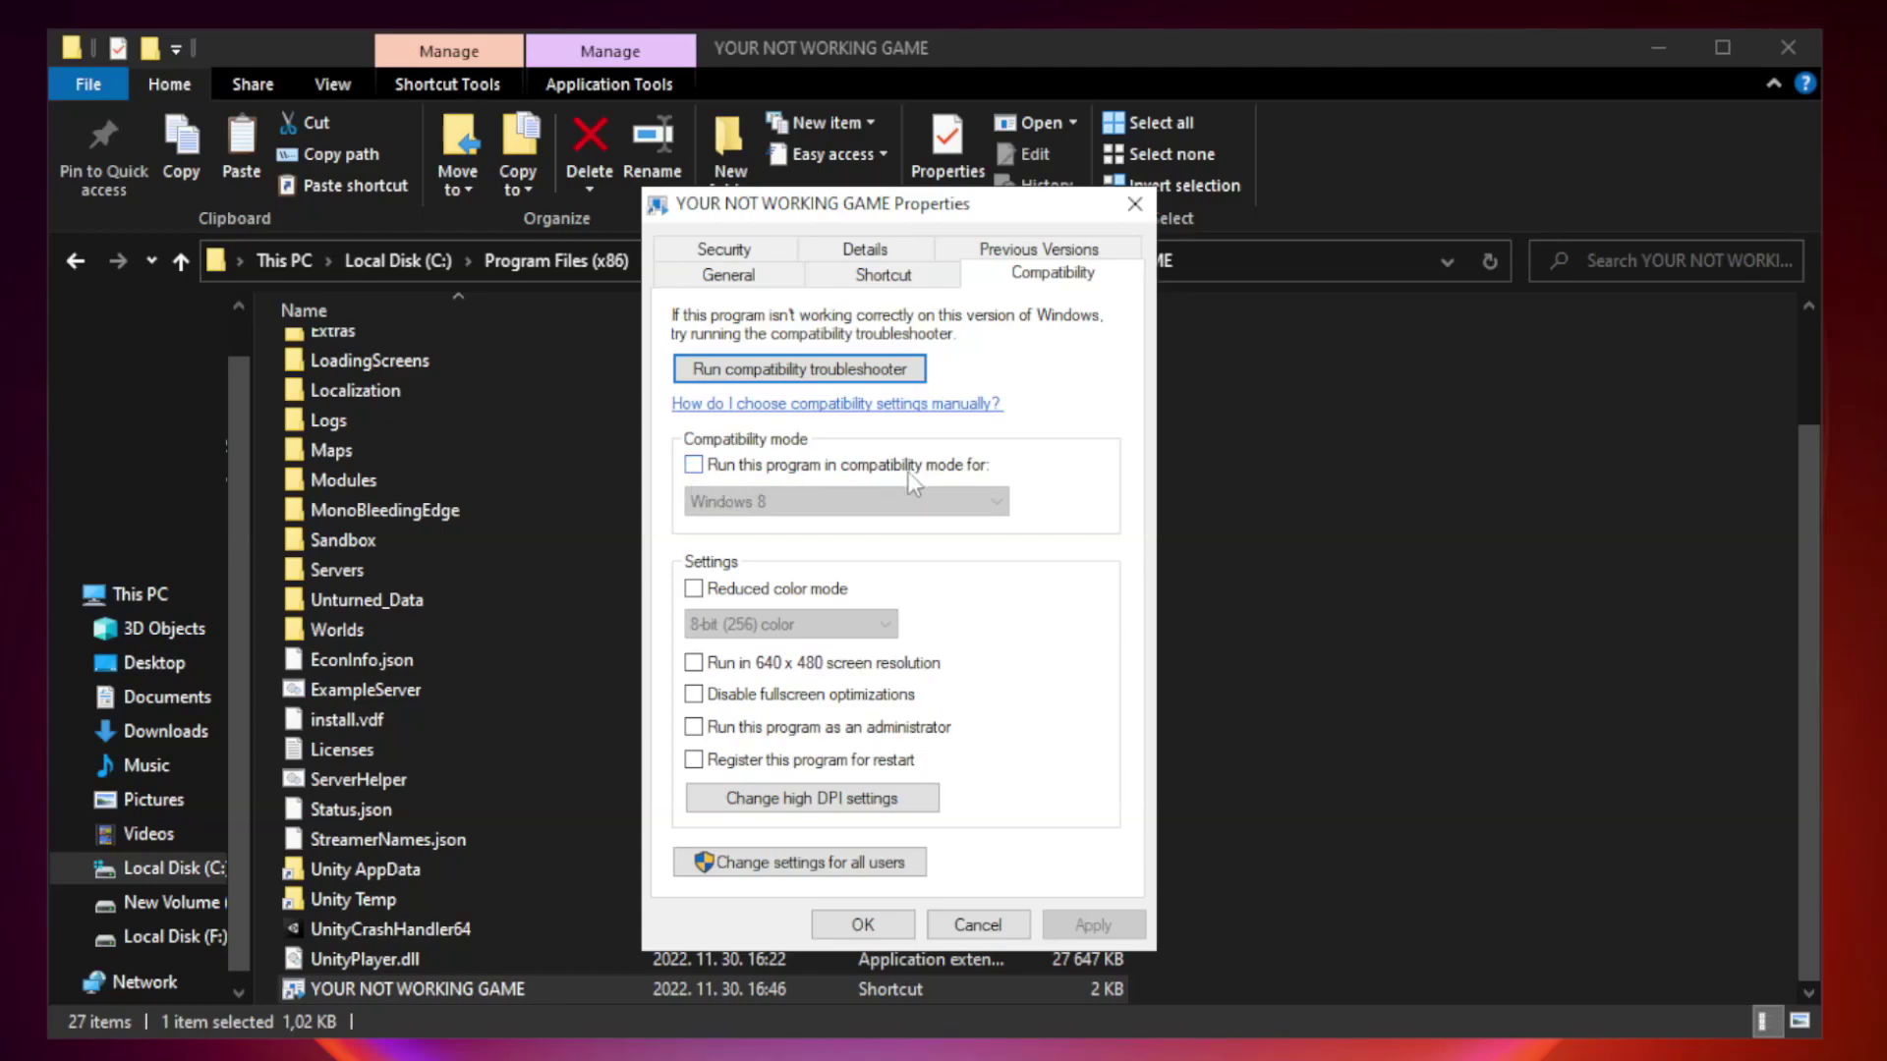
{"action": "left_click", "coordinate": [752, 467]}
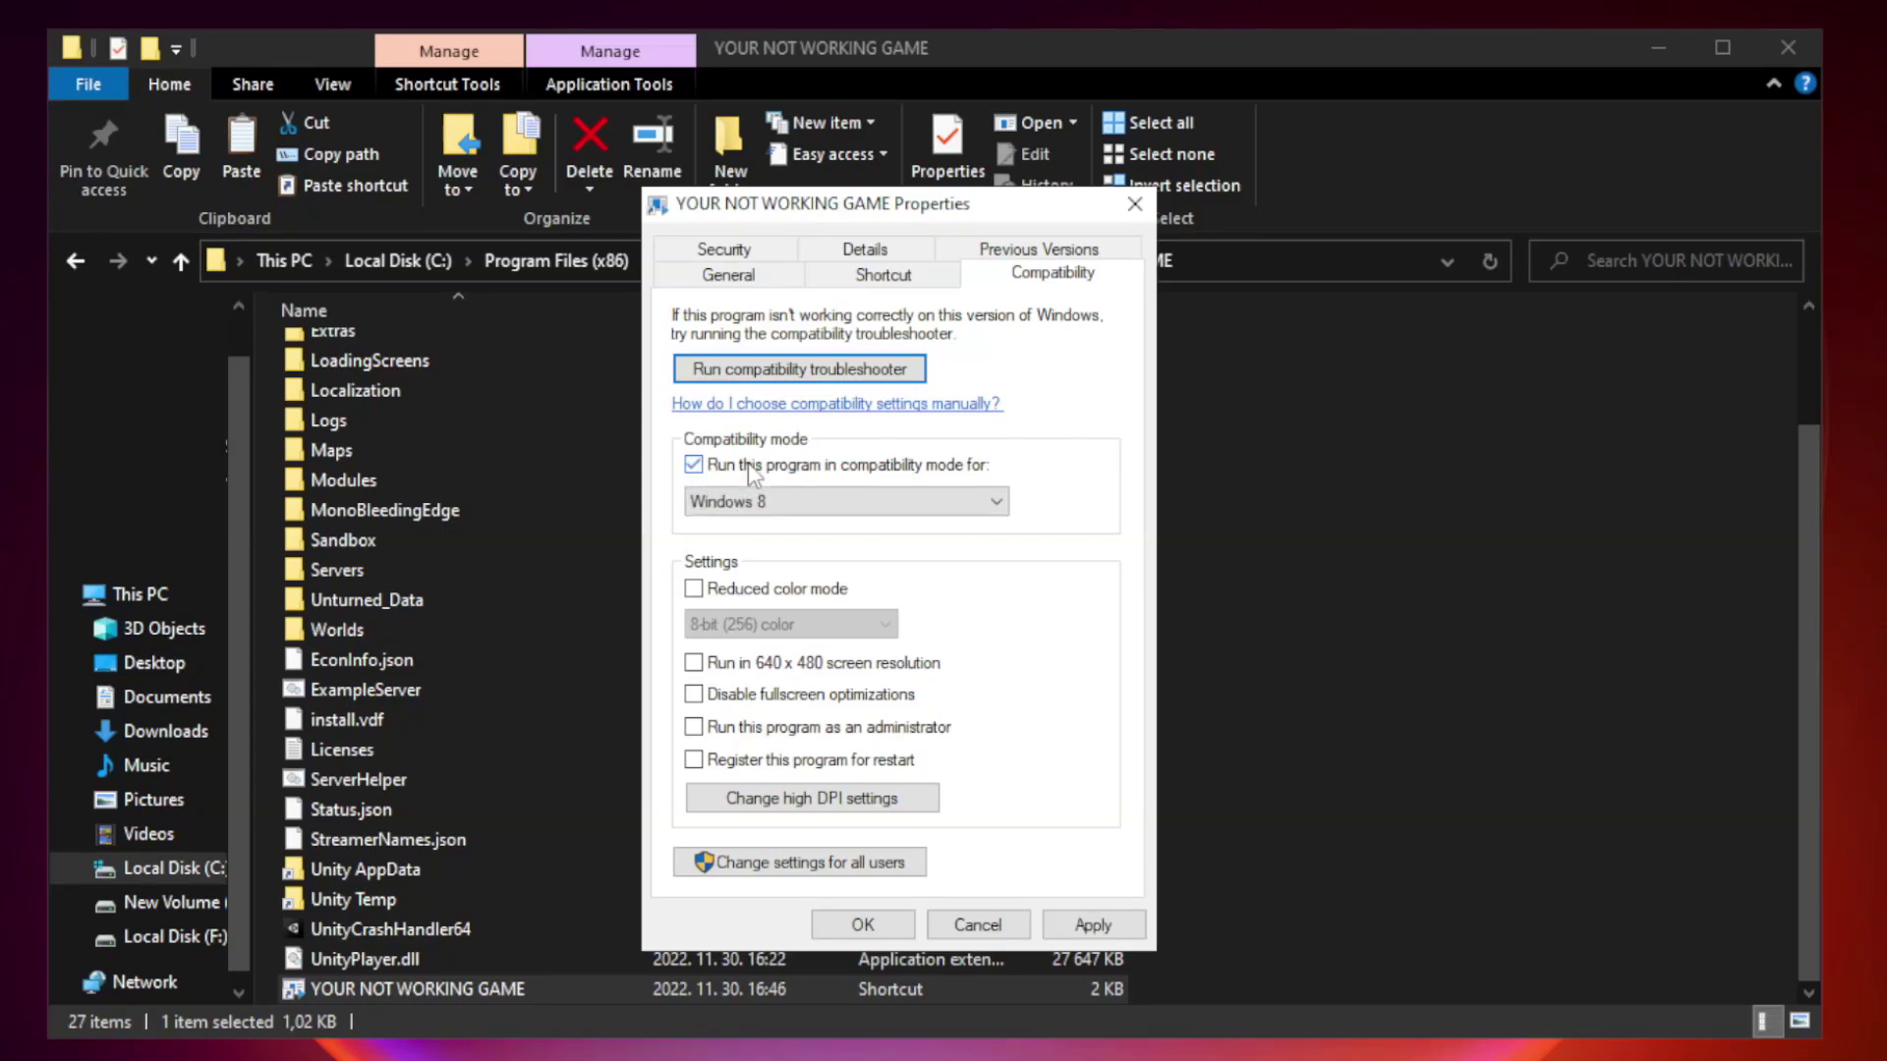
{"action": "left_click", "coordinate": [782, 497]}
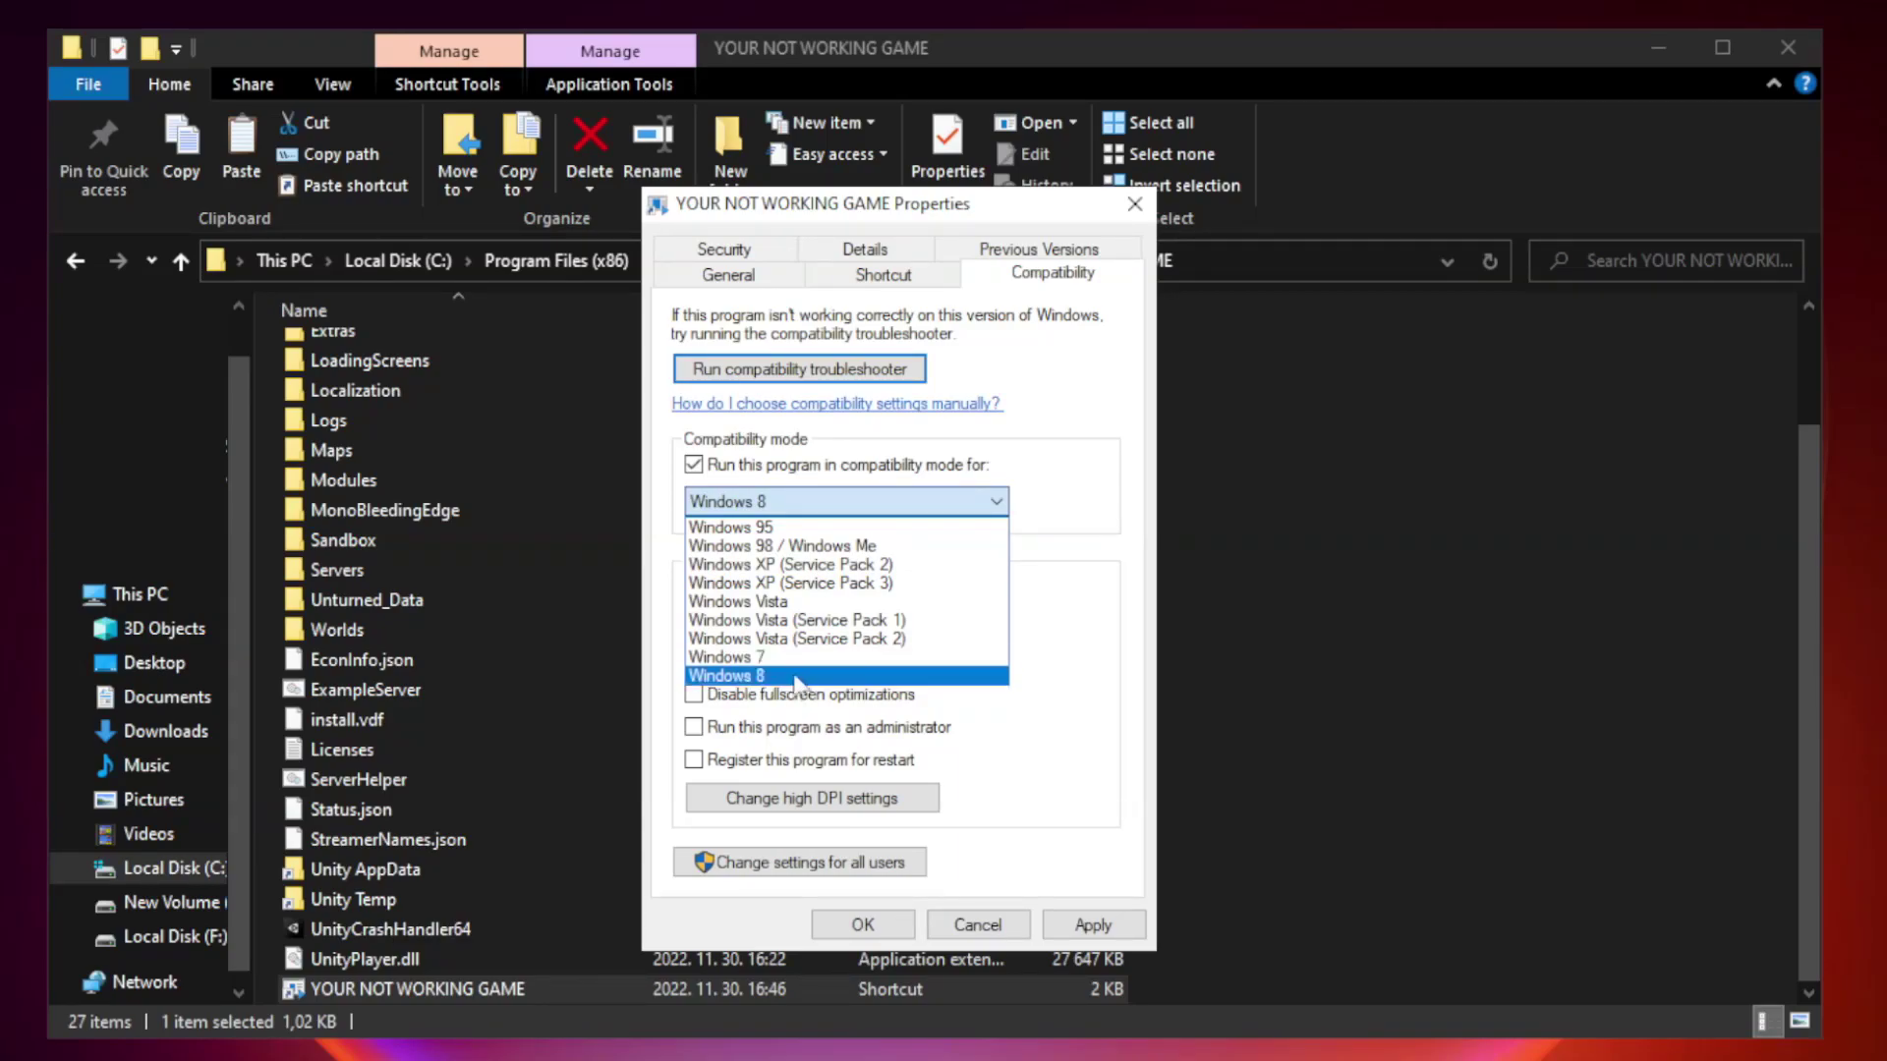
{"action": "left_click", "coordinate": [799, 677]}
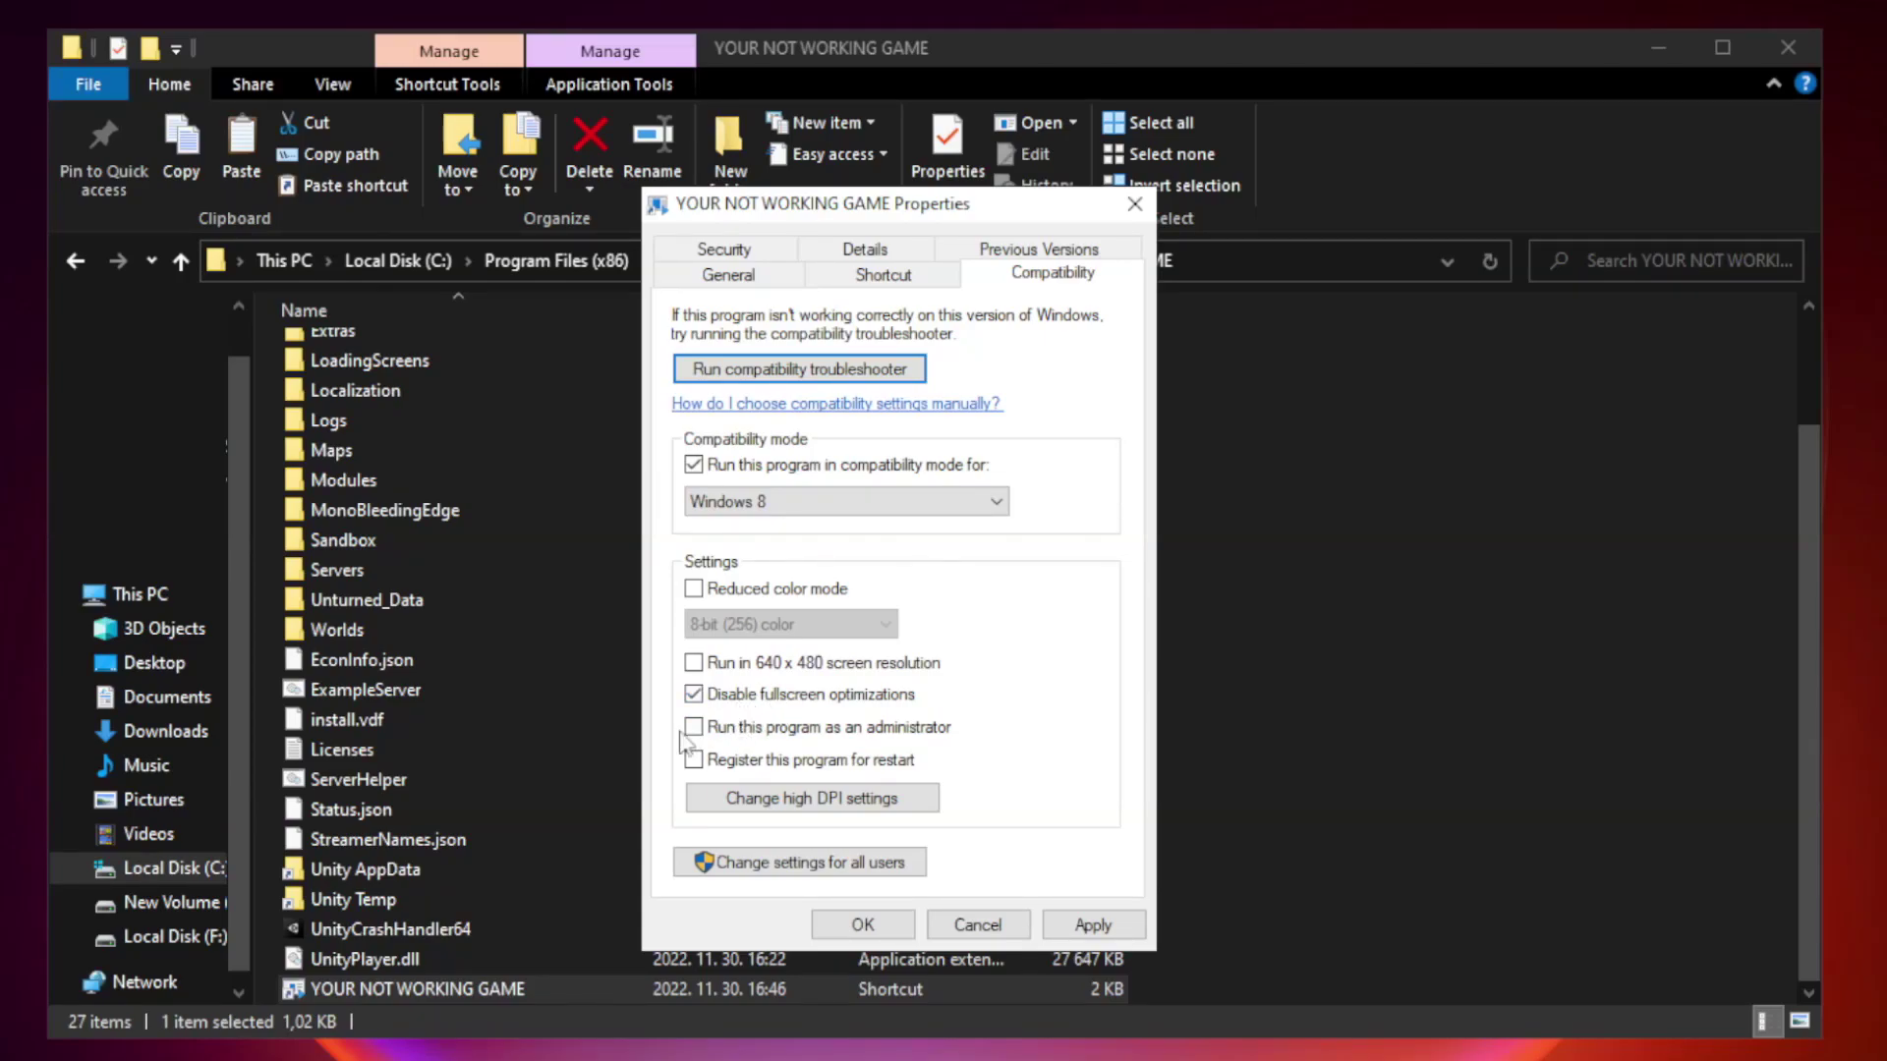
{"action": "left_click", "coordinate": [744, 737]}
{"action": "left_click", "coordinate": [1093, 925]}
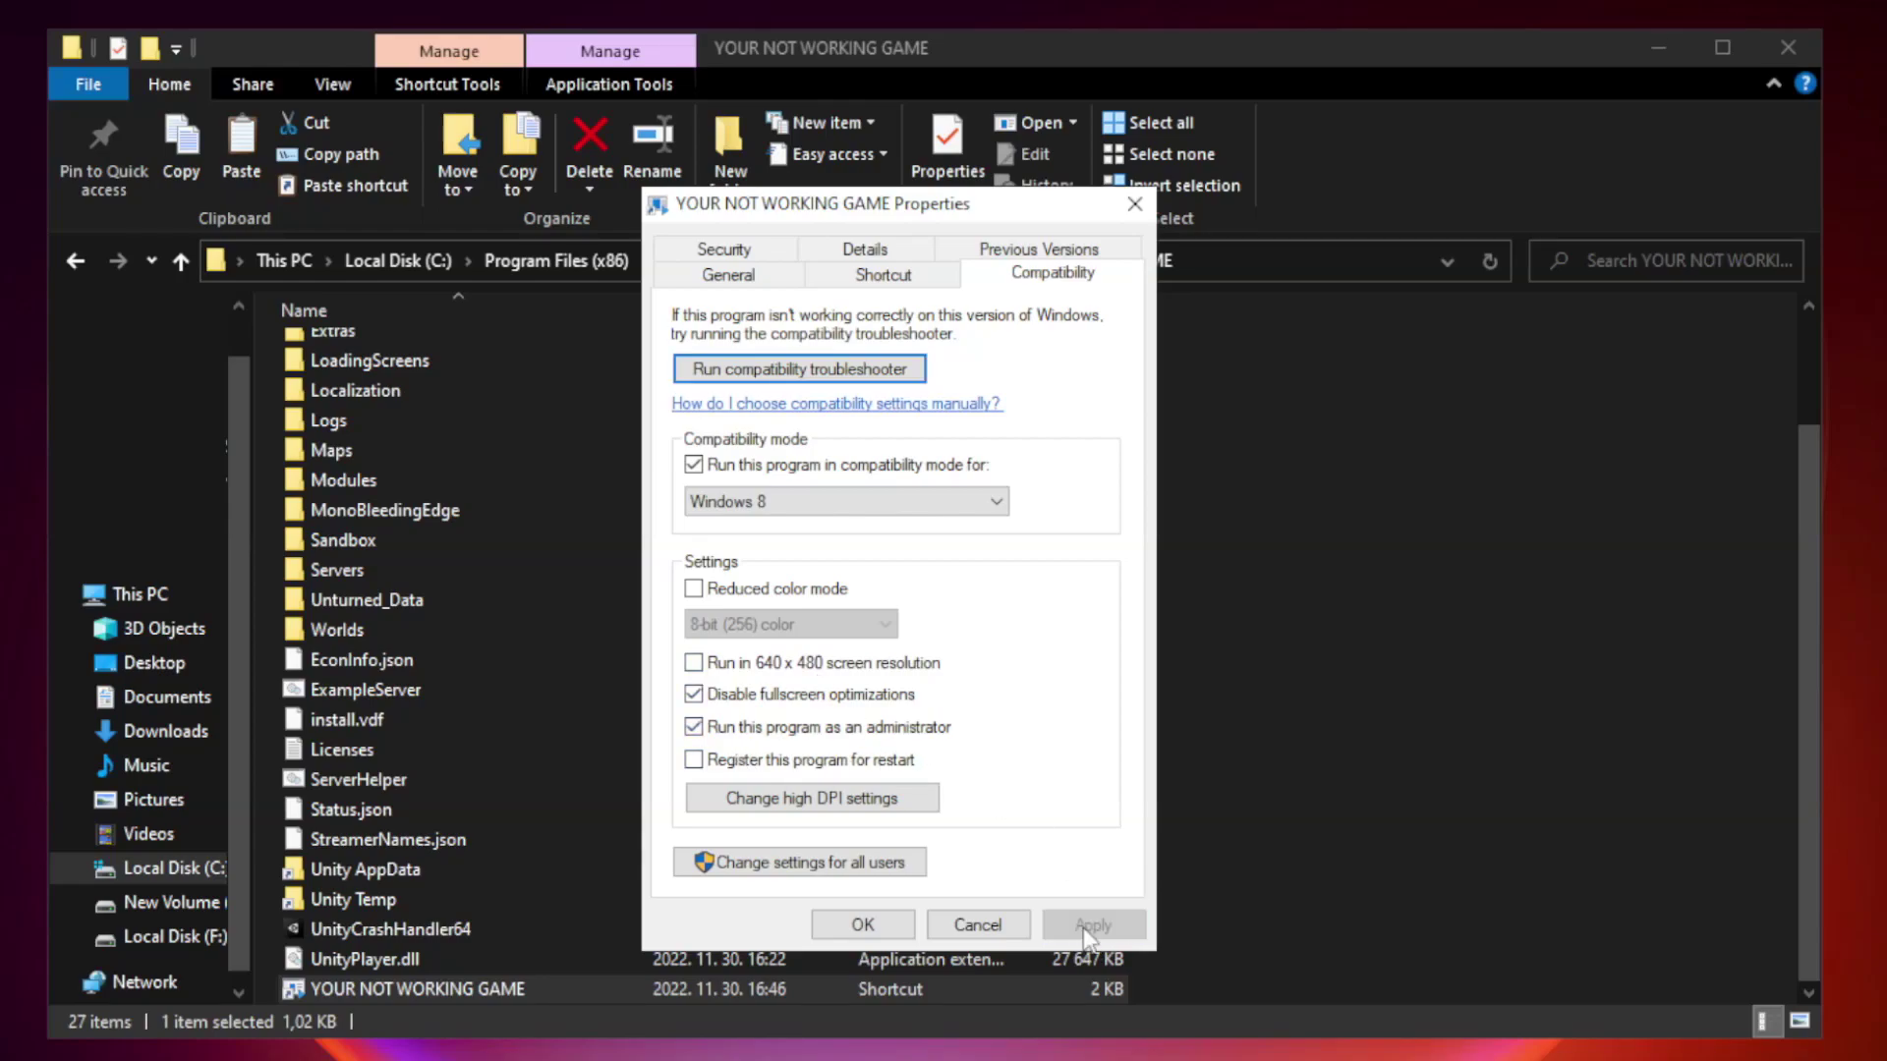
{"action": "left_click", "coordinate": [862, 926]}
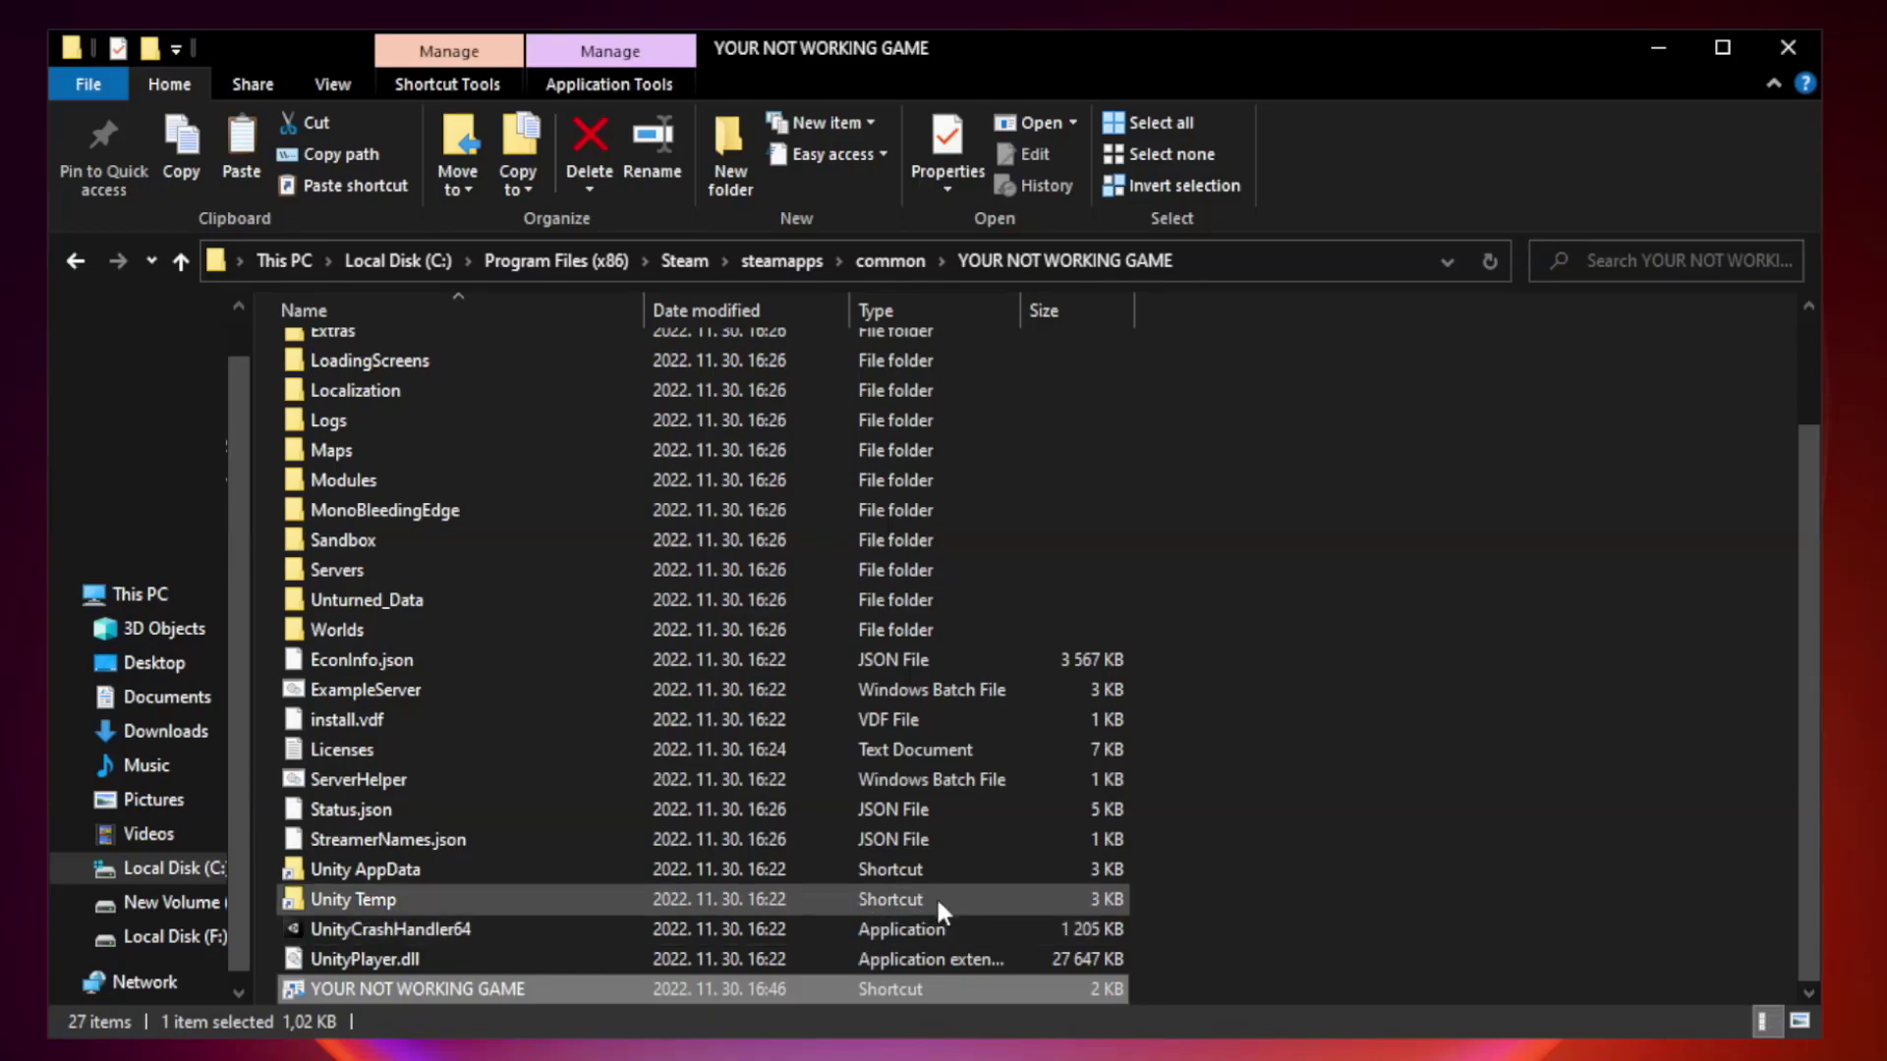
Step: Close the game folder and open Task Manager's Startup apps list
{"action": "left_click", "coordinate": [1787, 49]}
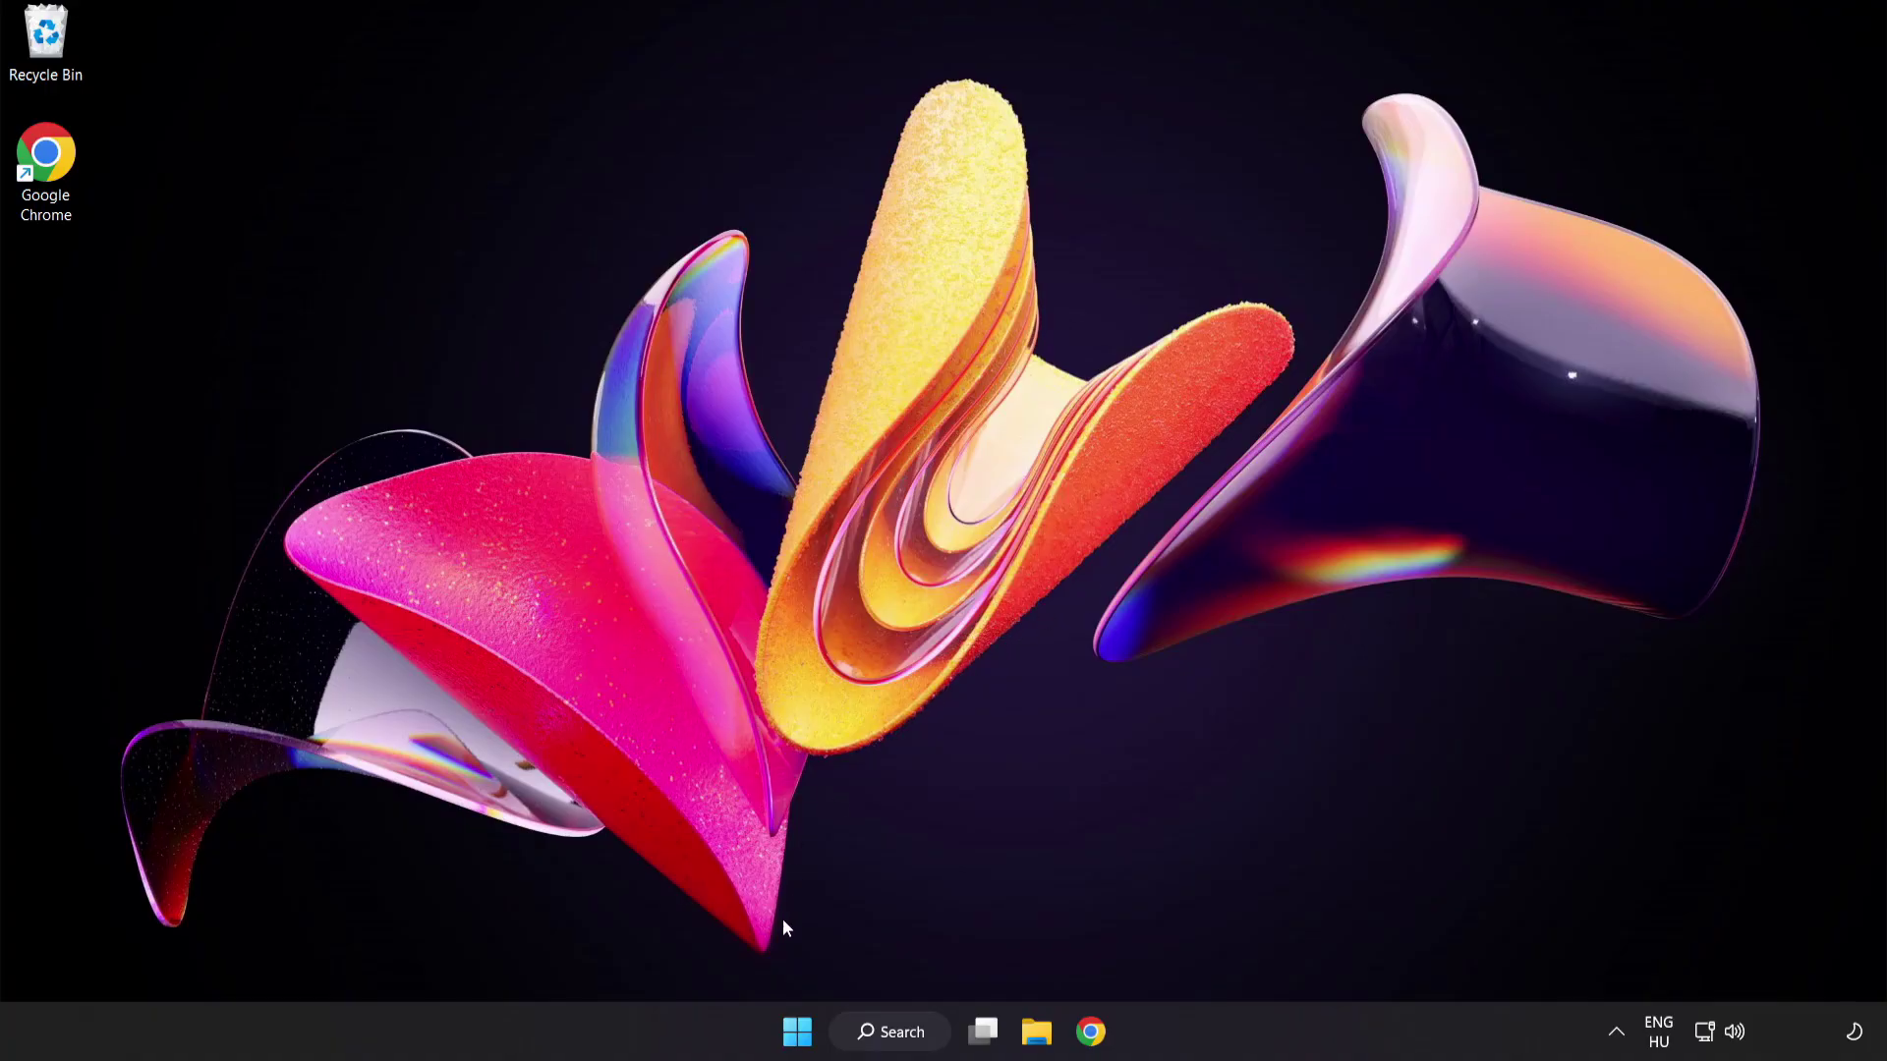
{"action": "right_click", "coordinate": [803, 1037]}
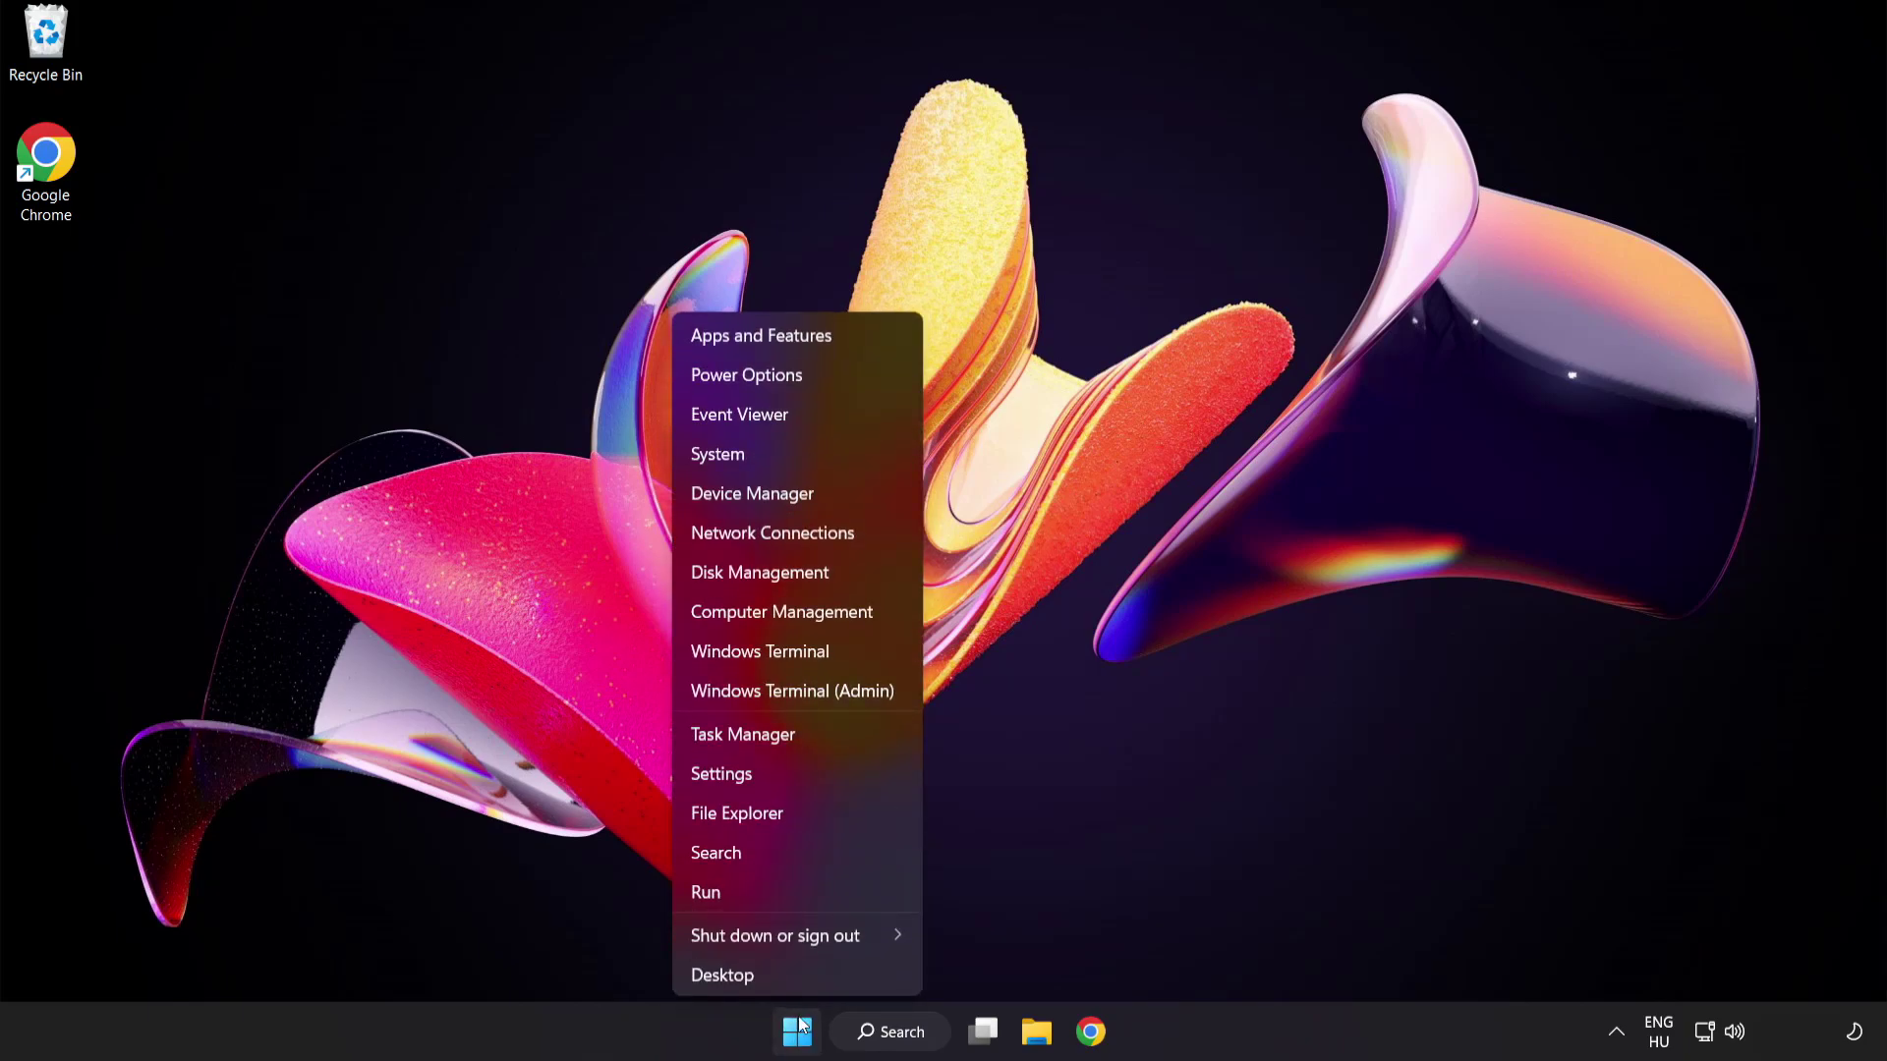
{"action": "left_click", "coordinate": [816, 740]}
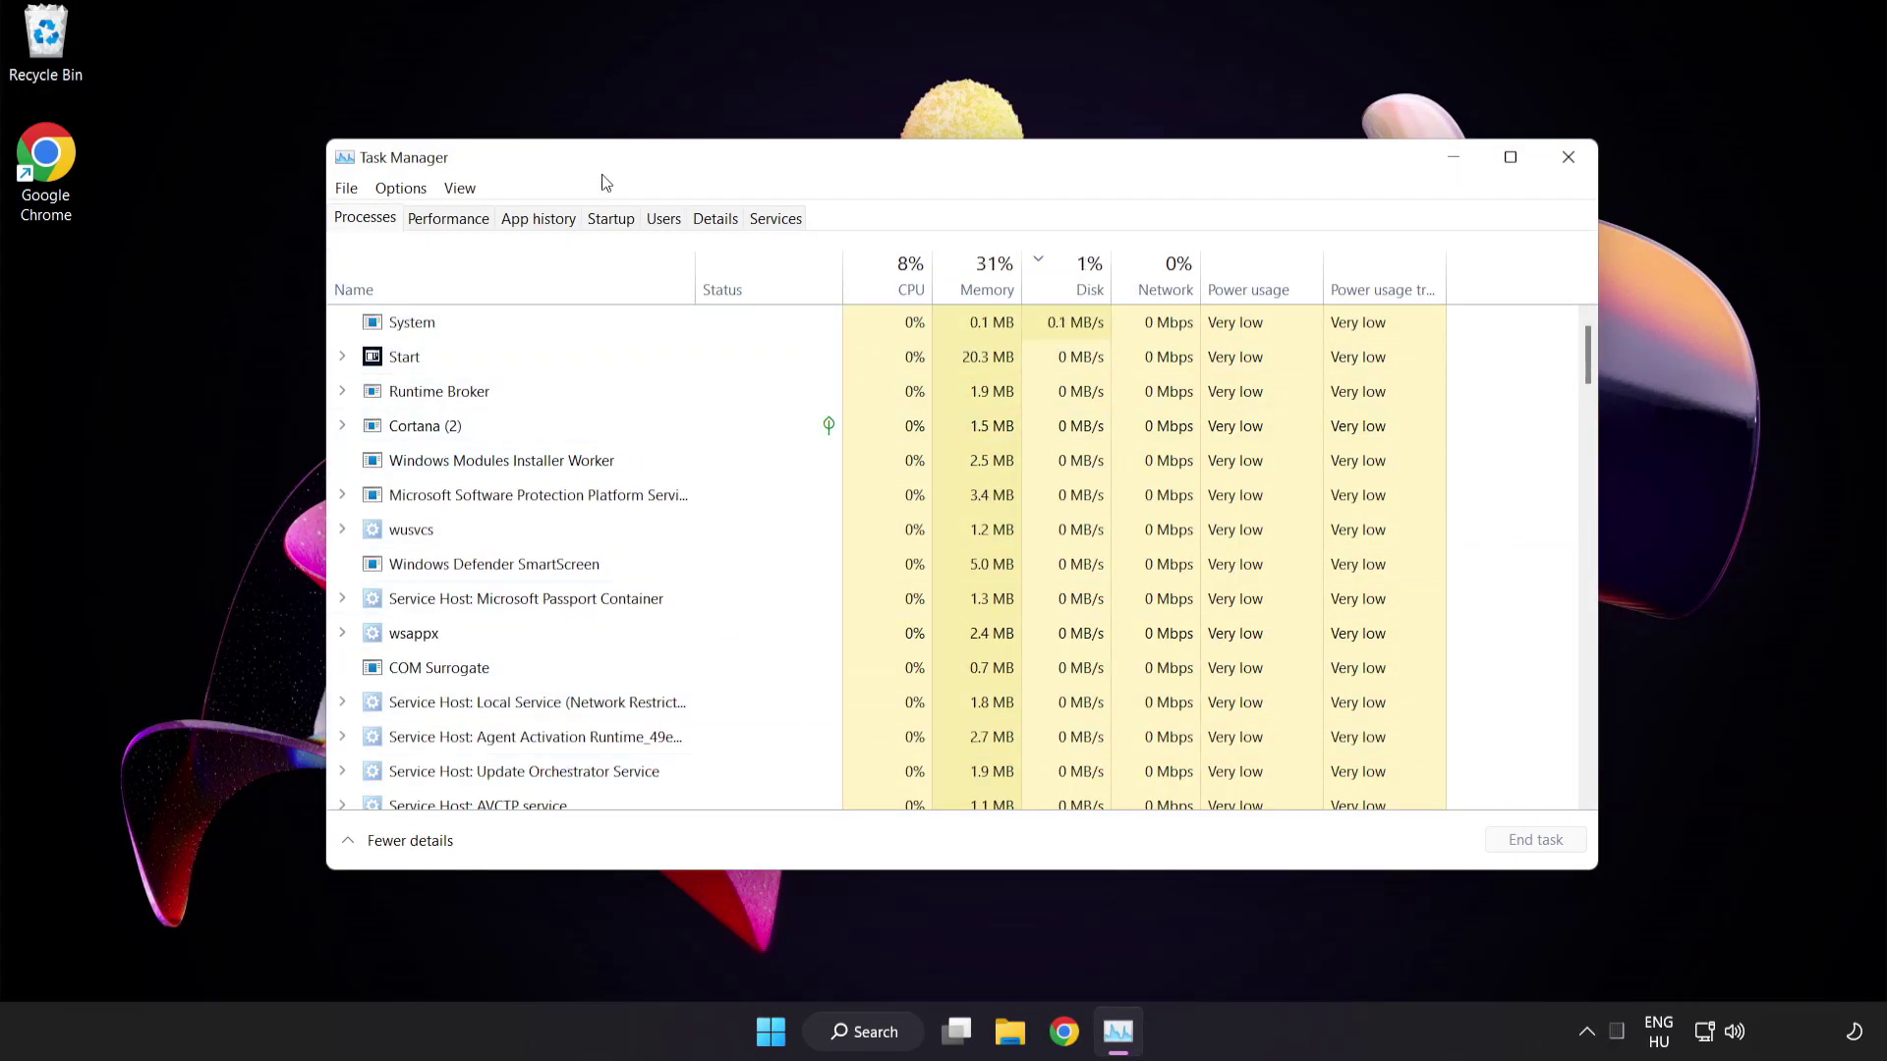
{"action": "left_click", "coordinate": [625, 224]}
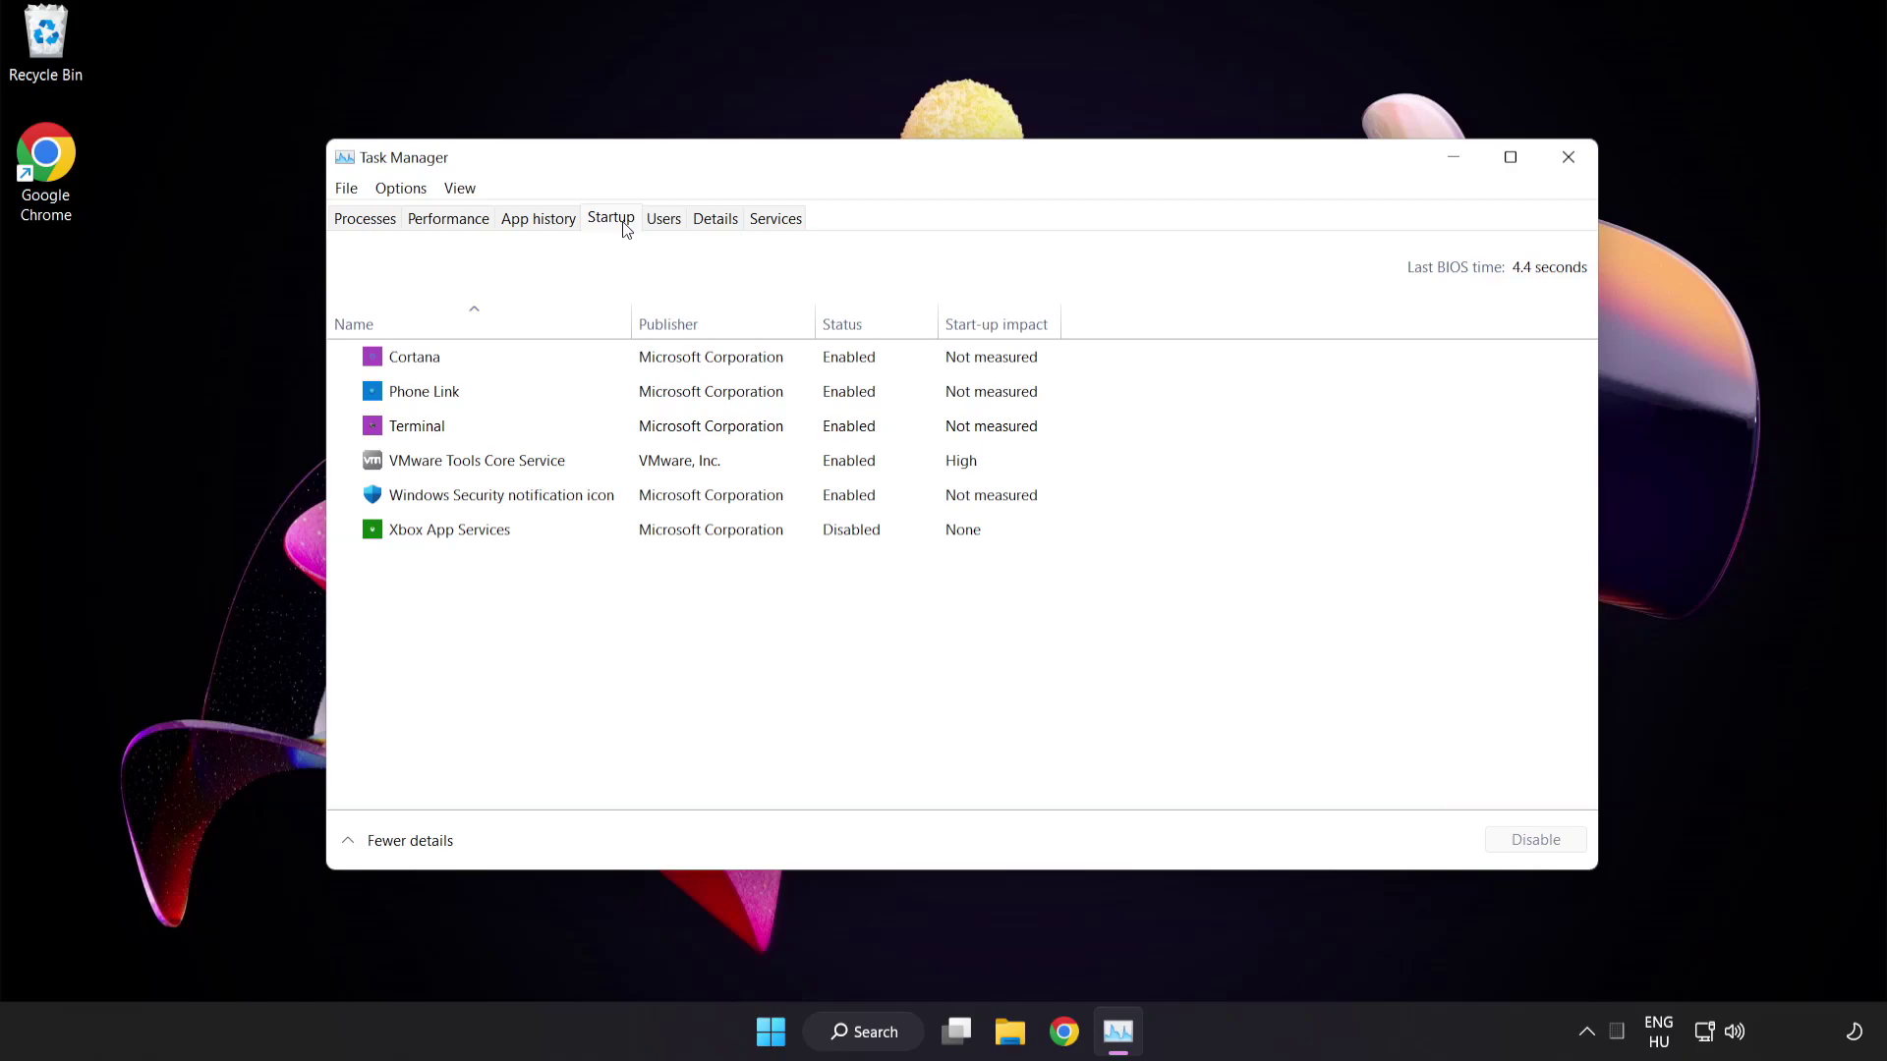
Step: Disable Cortana, Phone Link, Terminal and Windows Security notification icon at startup, then close Task Manager
{"action": "left_click", "coordinate": [625, 364]}
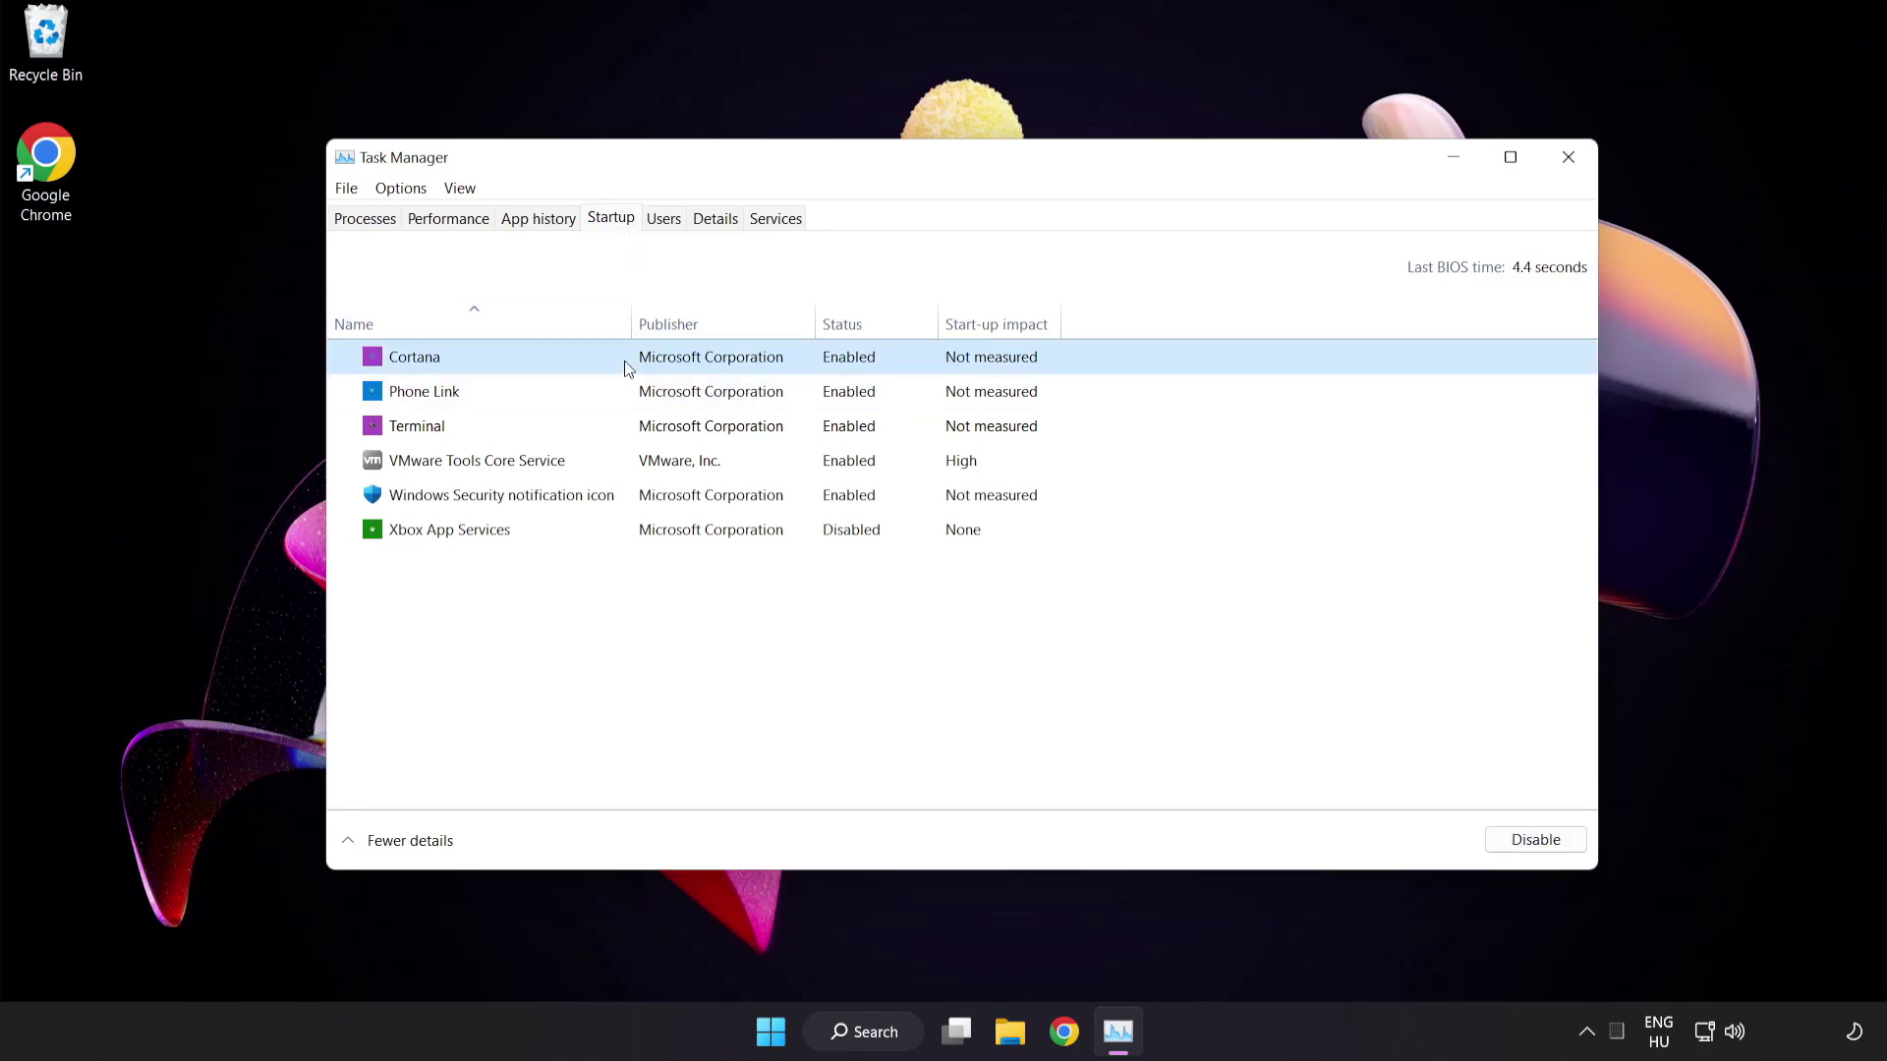
{"action": "left_click", "coordinate": [1545, 851]}
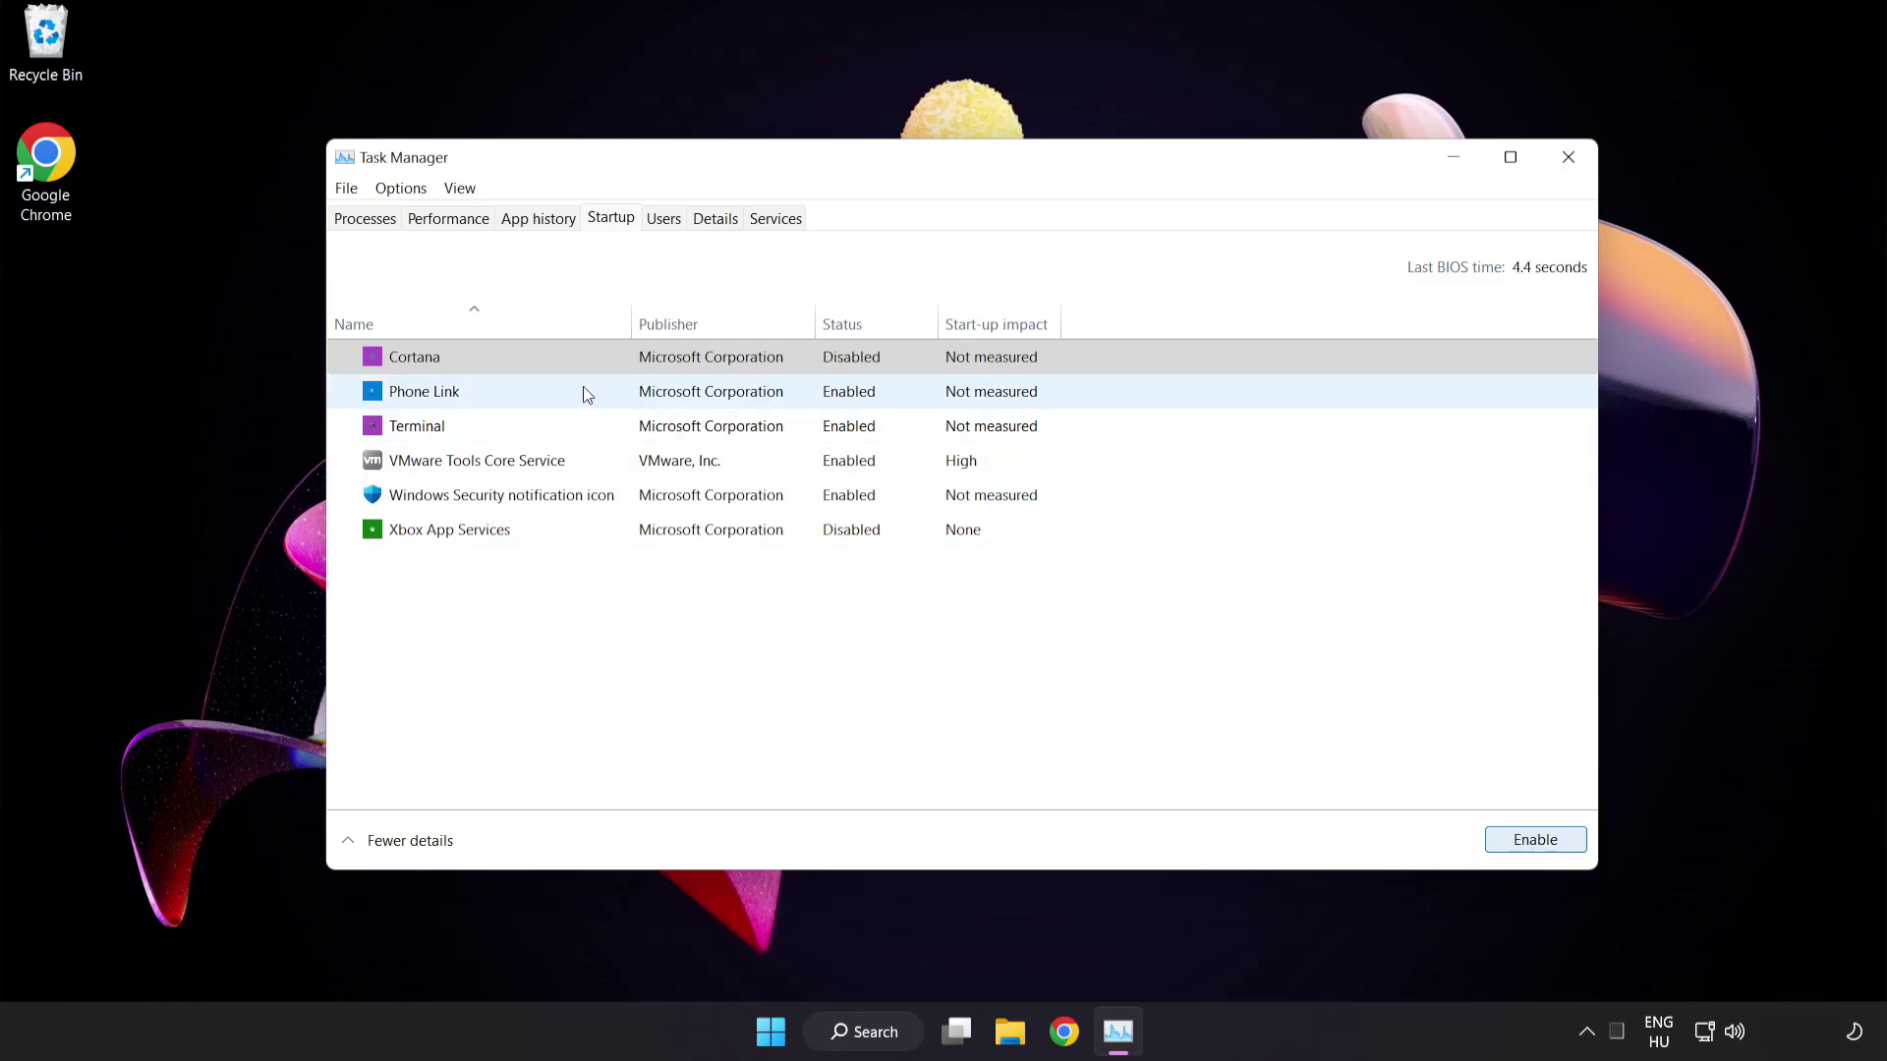
{"action": "left_click", "coordinate": [588, 389]}
{"action": "left_click", "coordinate": [1526, 847]}
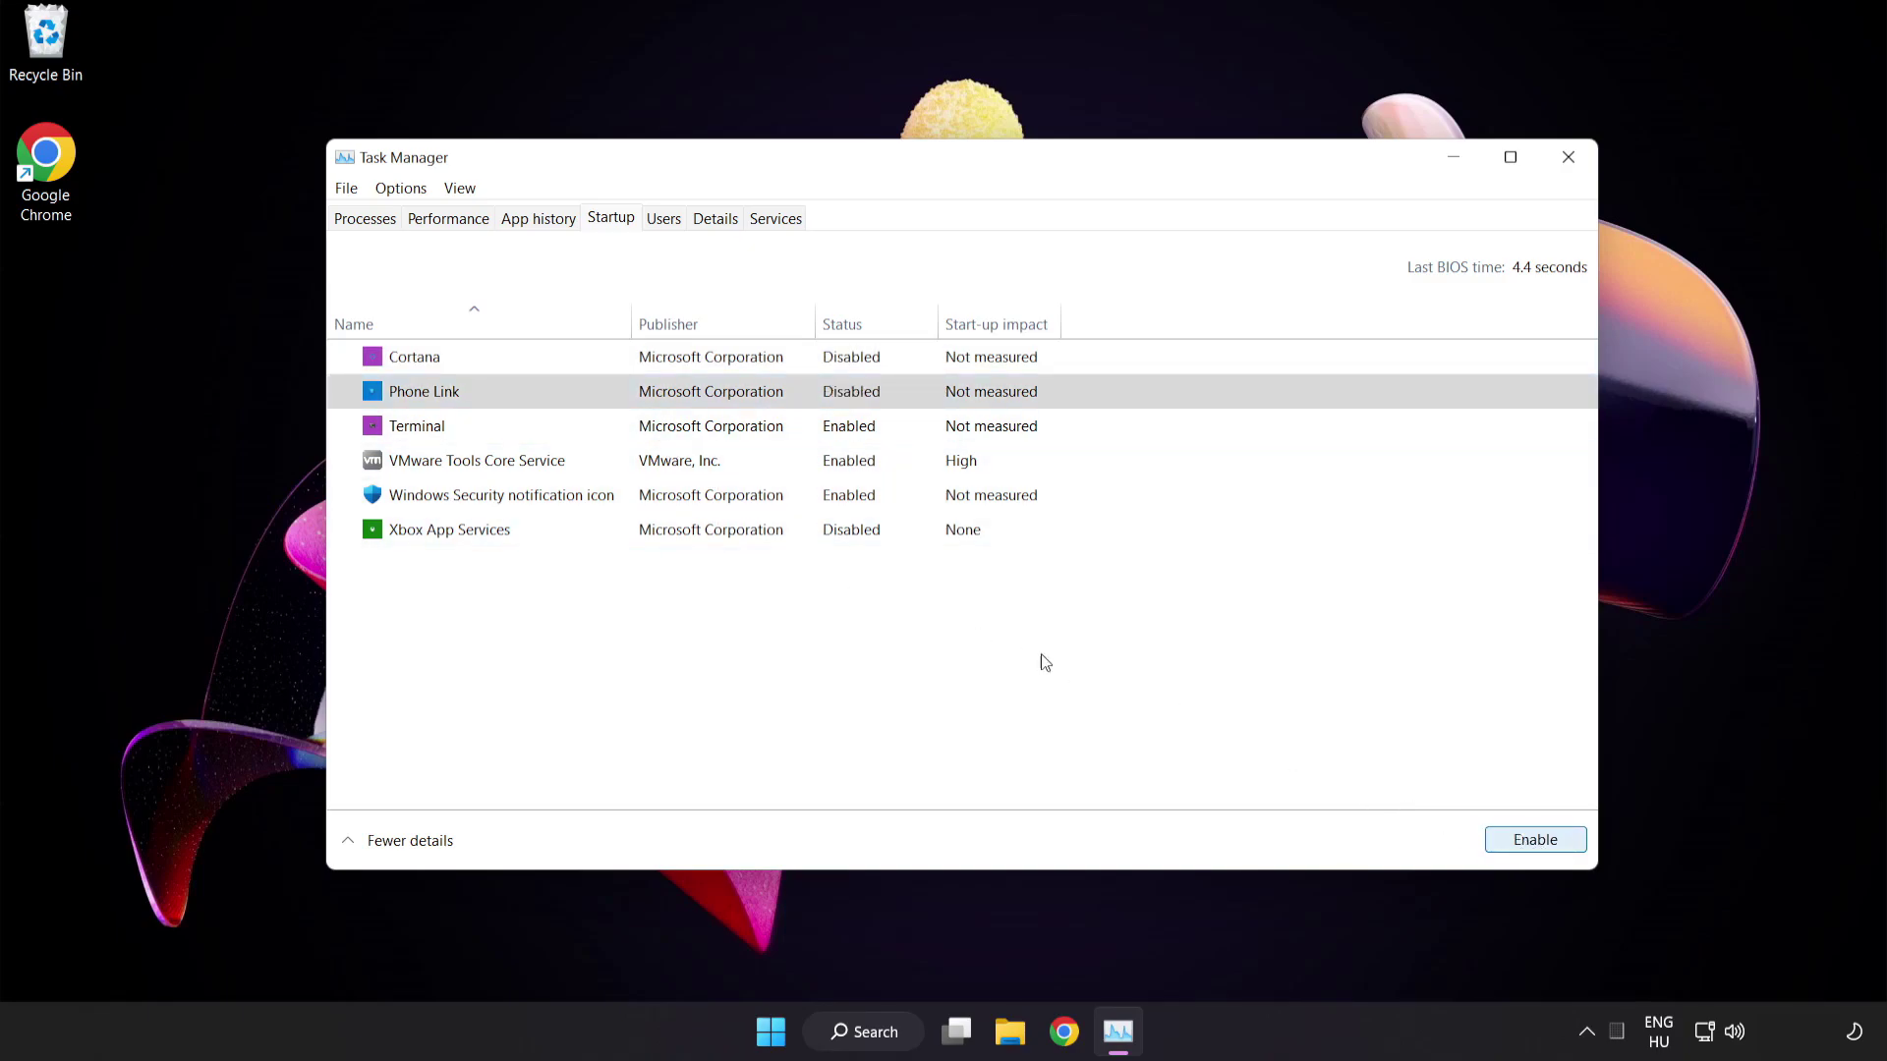
{"action": "left_click", "coordinate": [597, 429]}
{"action": "left_click", "coordinate": [1510, 840]}
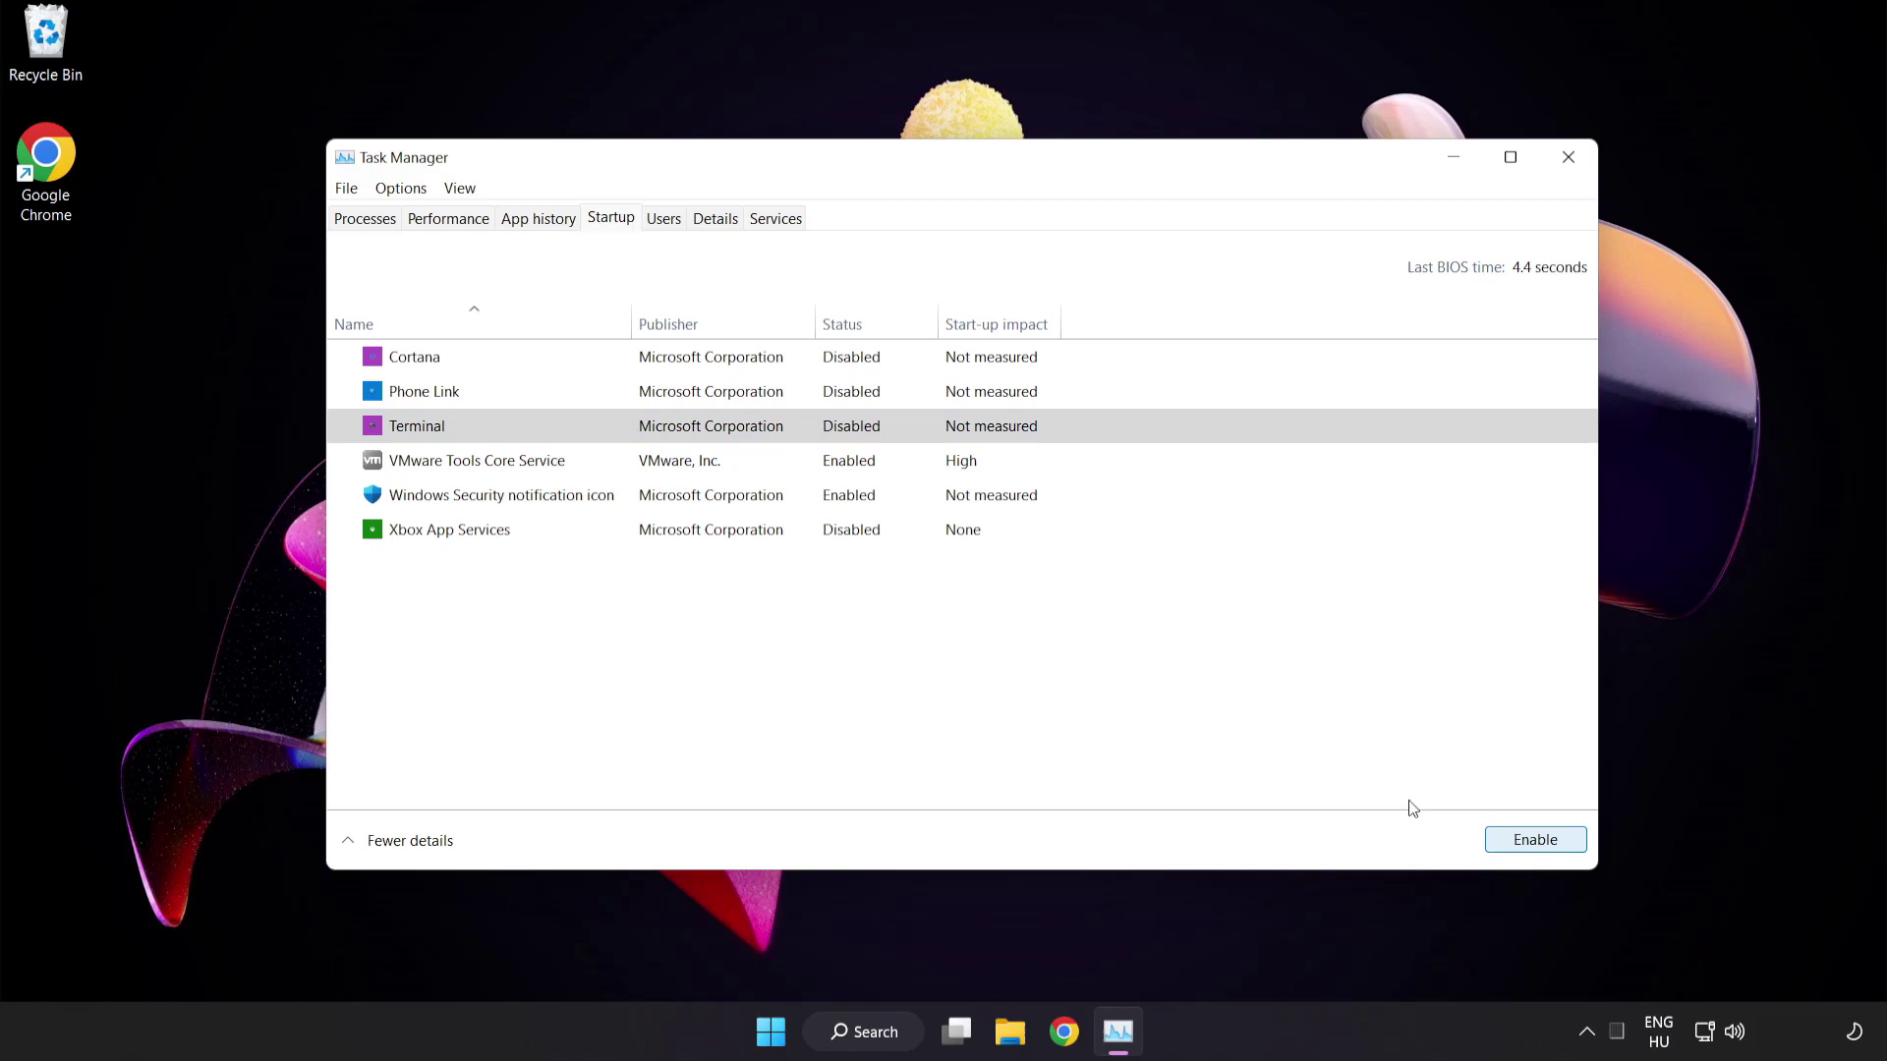
{"action": "left_click", "coordinate": [644, 499]}
{"action": "left_click", "coordinate": [1511, 843]}
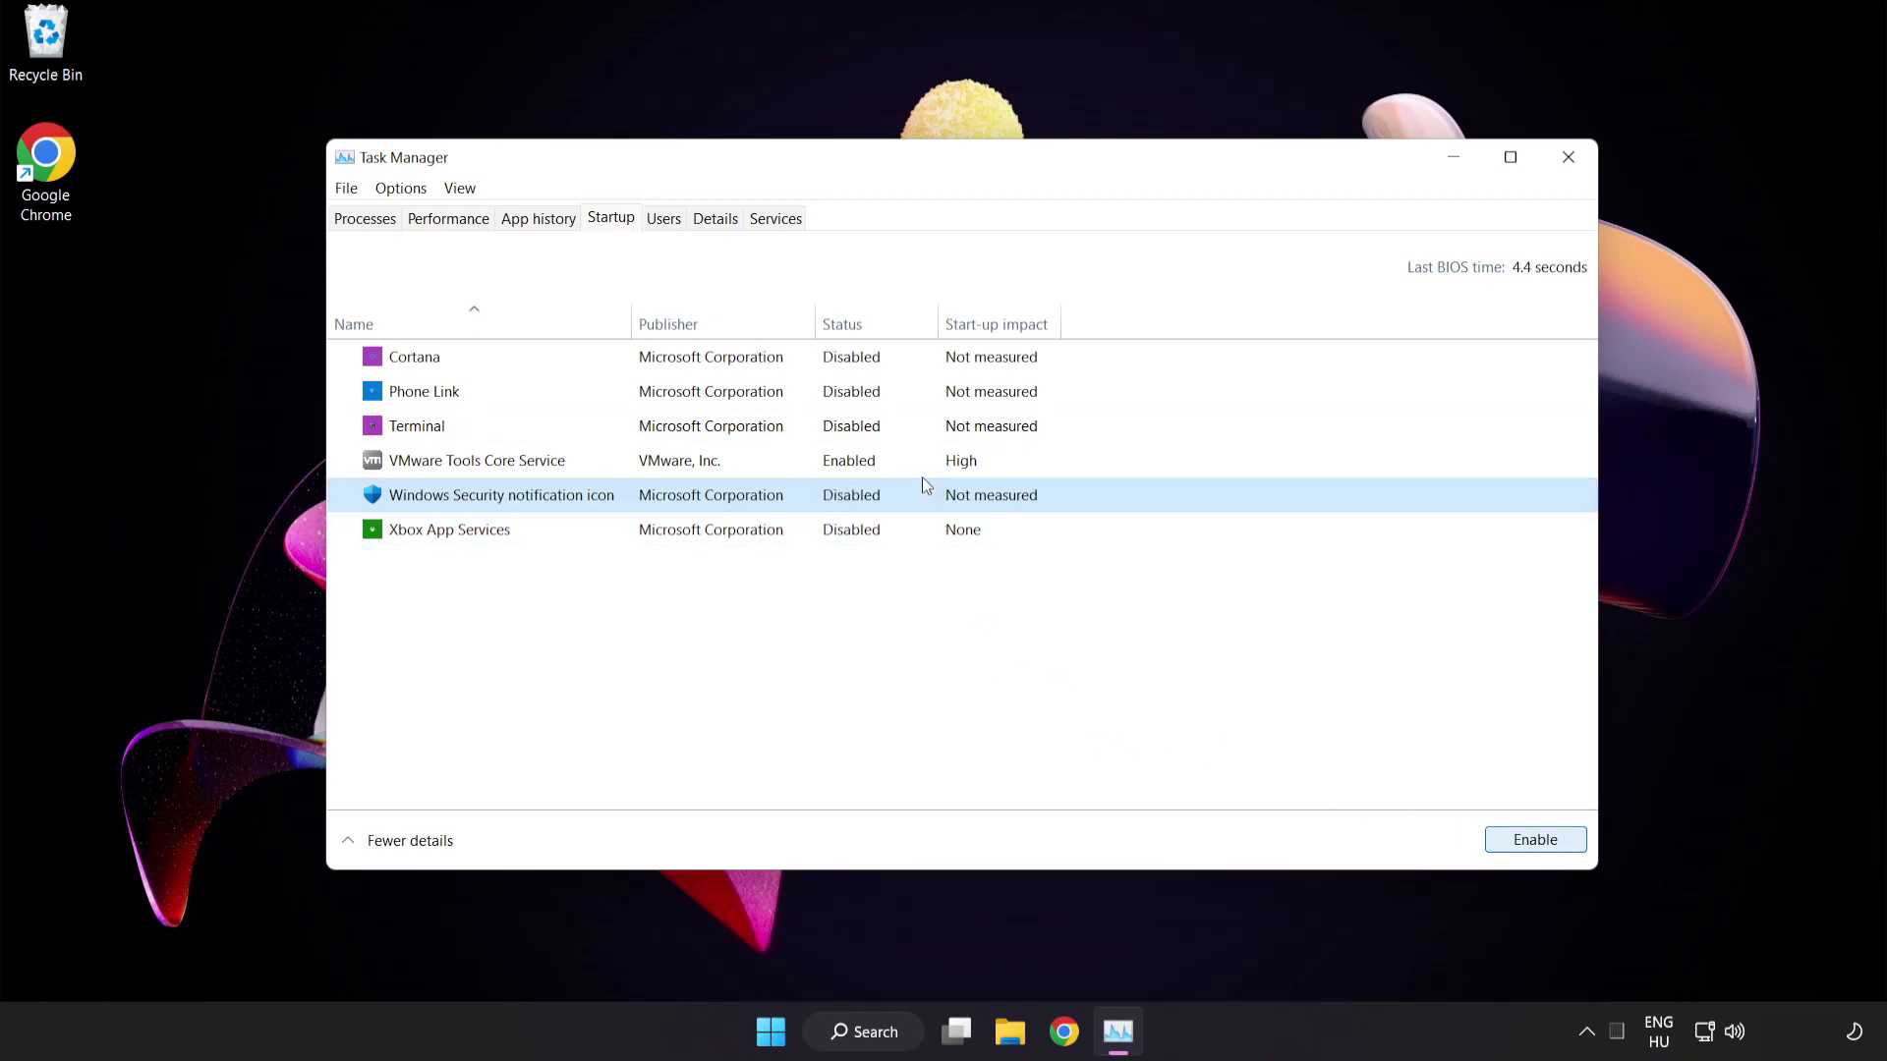
{"action": "left_click", "coordinate": [1565, 160]}
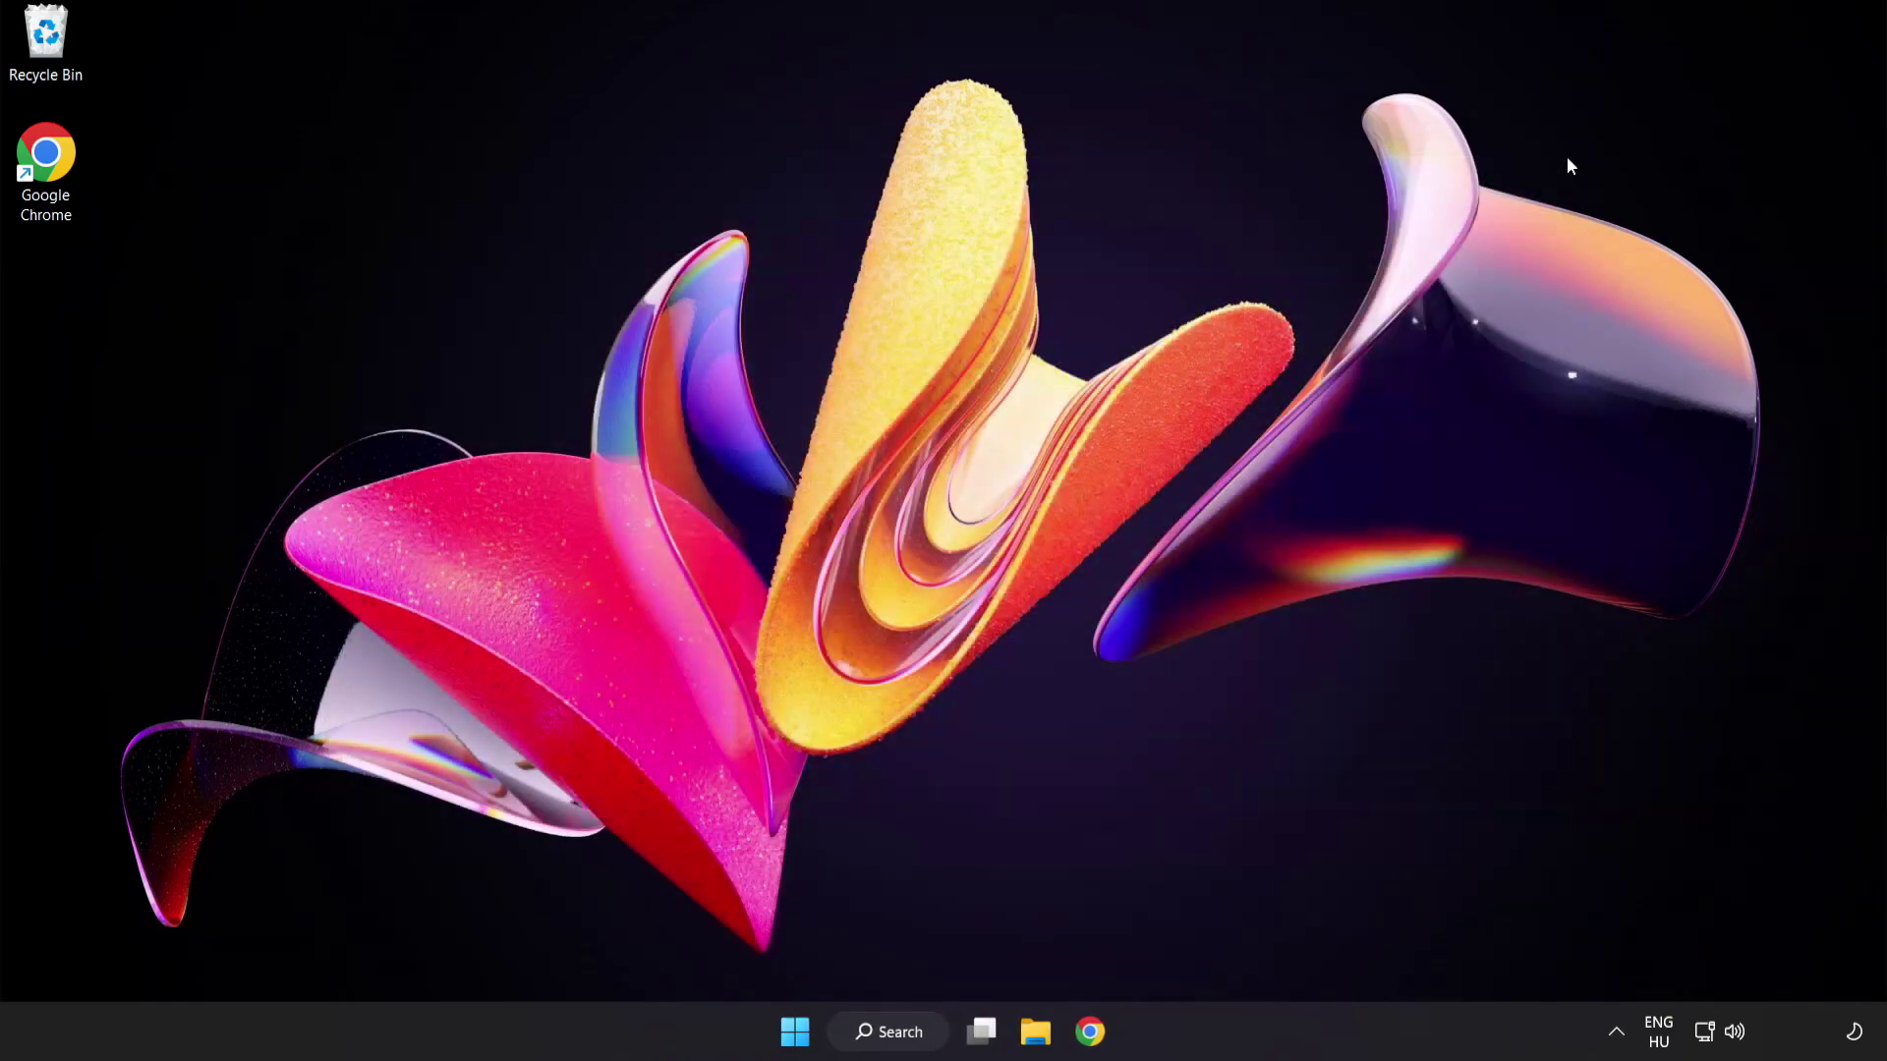
Step: Download the DirectX End-User Runtime Web Installer from the Microsoft page and run it
{"action": "left_click", "coordinate": [1096, 1043]}
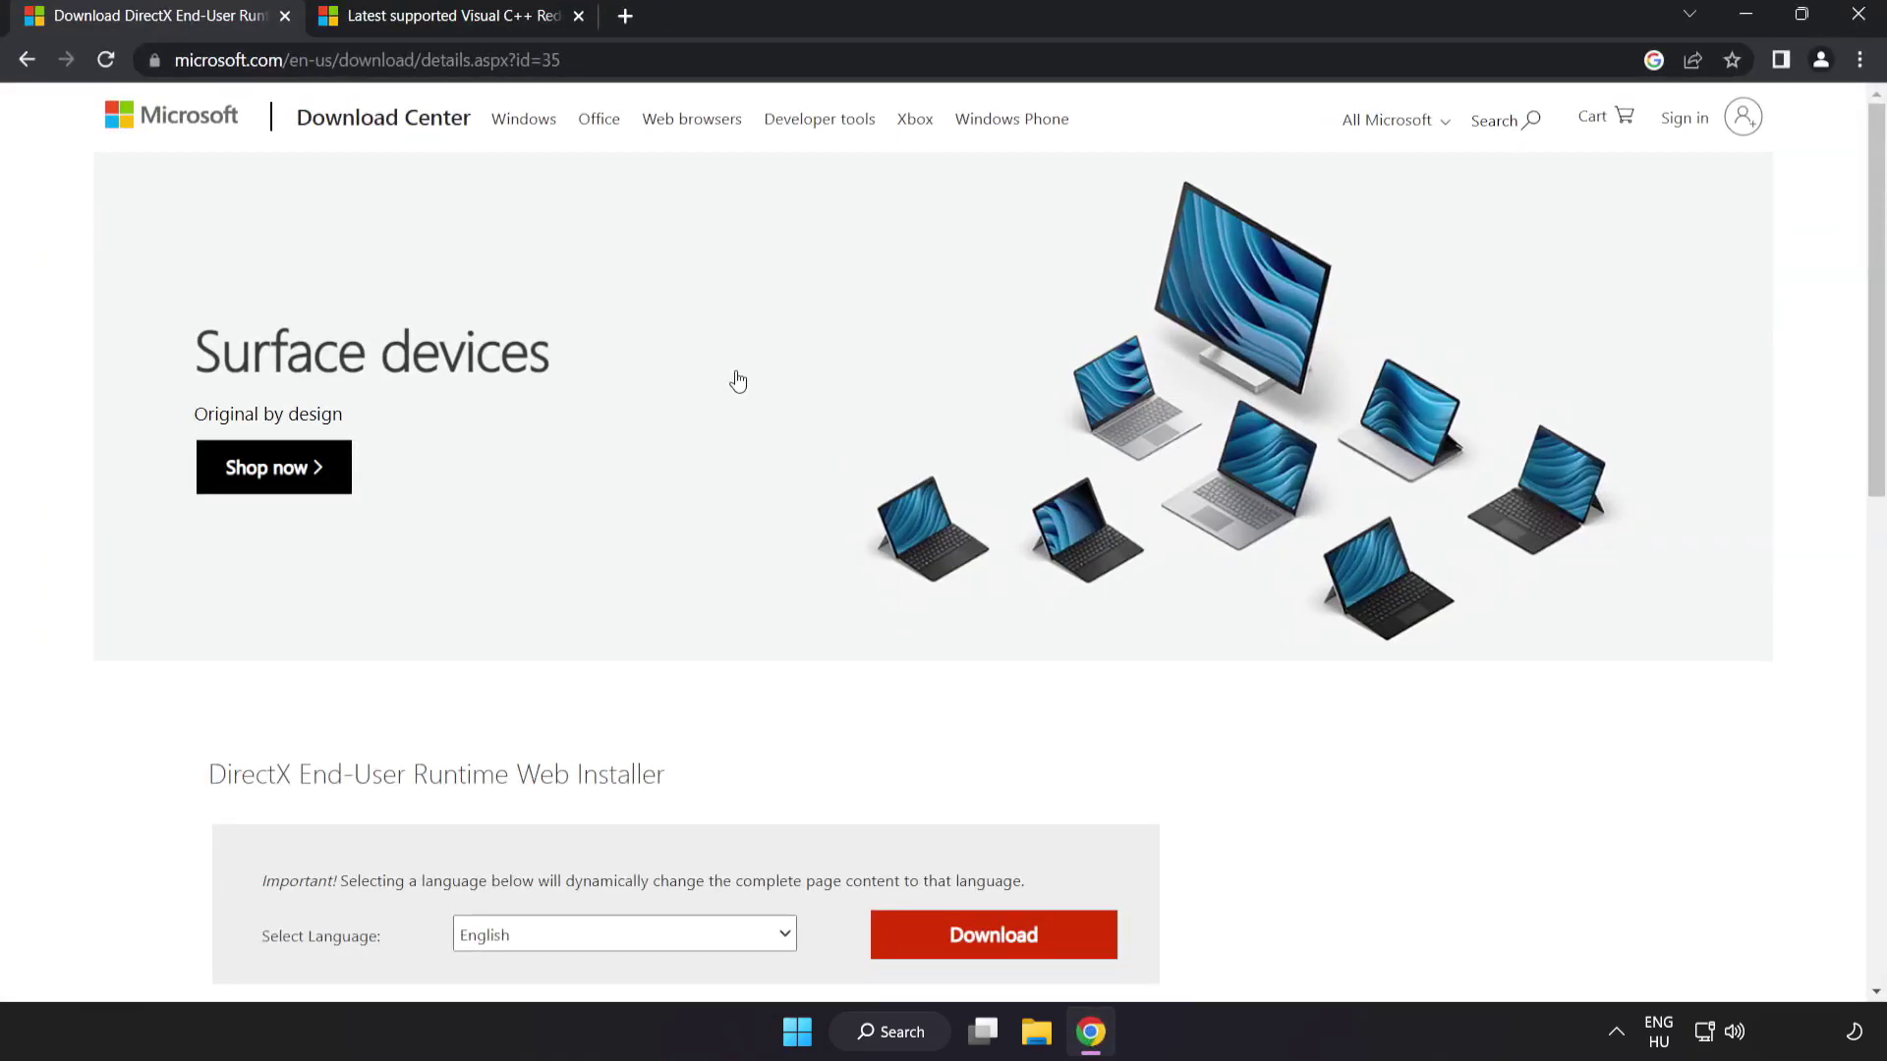
{"action": "left_click", "coordinate": [629, 60]}
{"action": "left_click", "coordinate": [656, 60]}
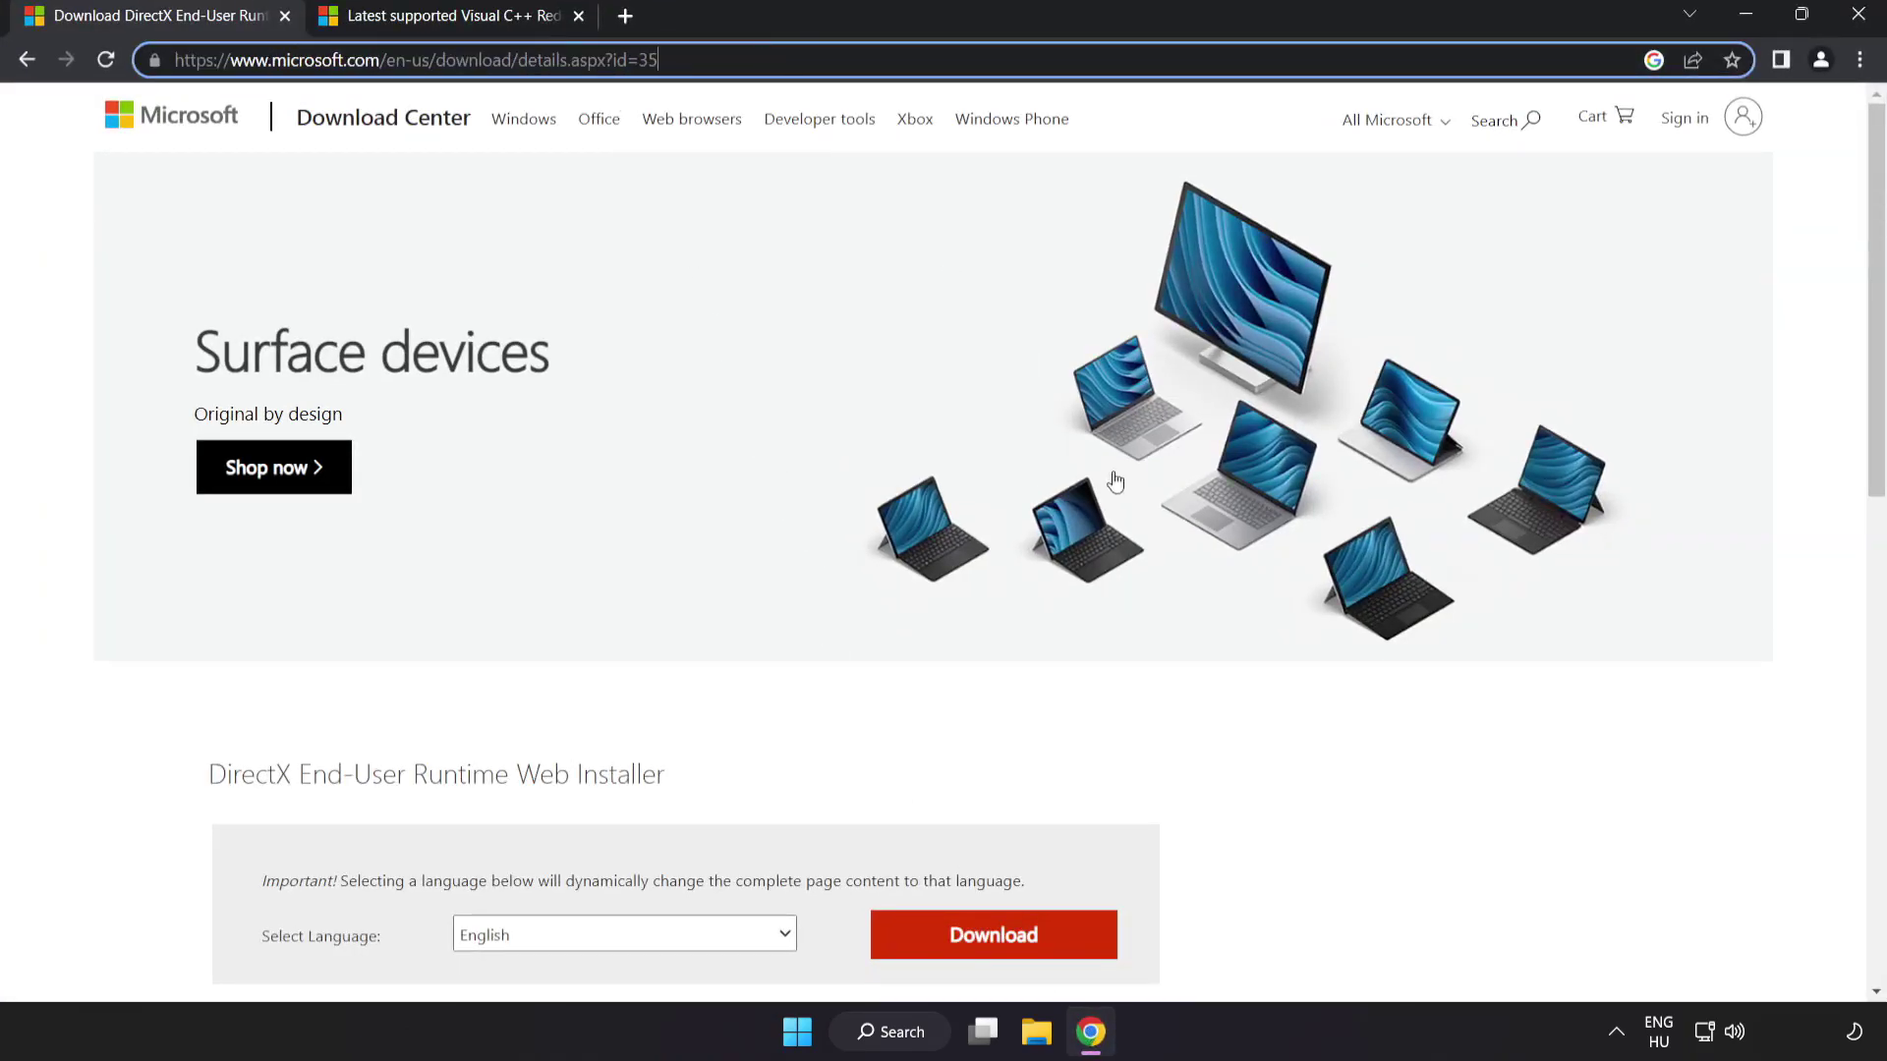
{"action": "left_click", "coordinate": [1317, 791]}
{"action": "scroll", "coordinate": [1316, 787], "scroll_direction": "down", "scroll_amount": 3}
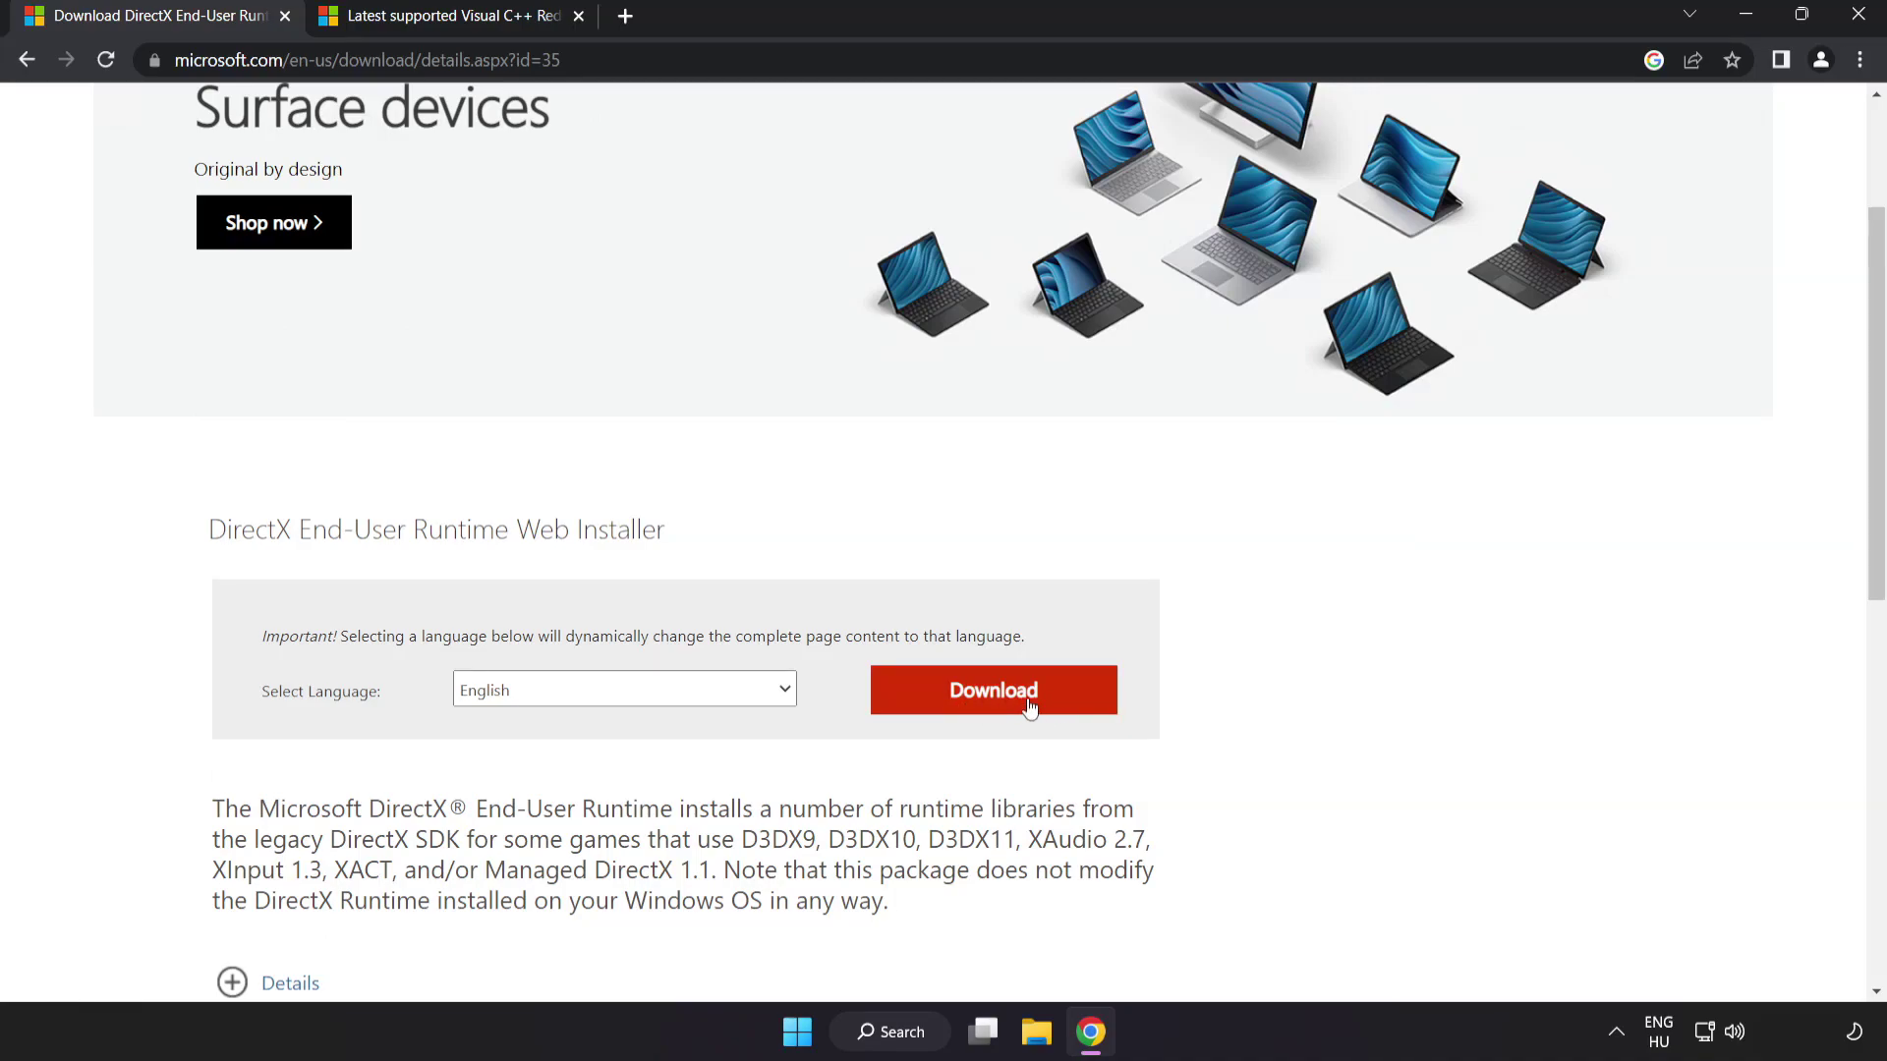
{"action": "left_click", "coordinate": [1020, 710]}
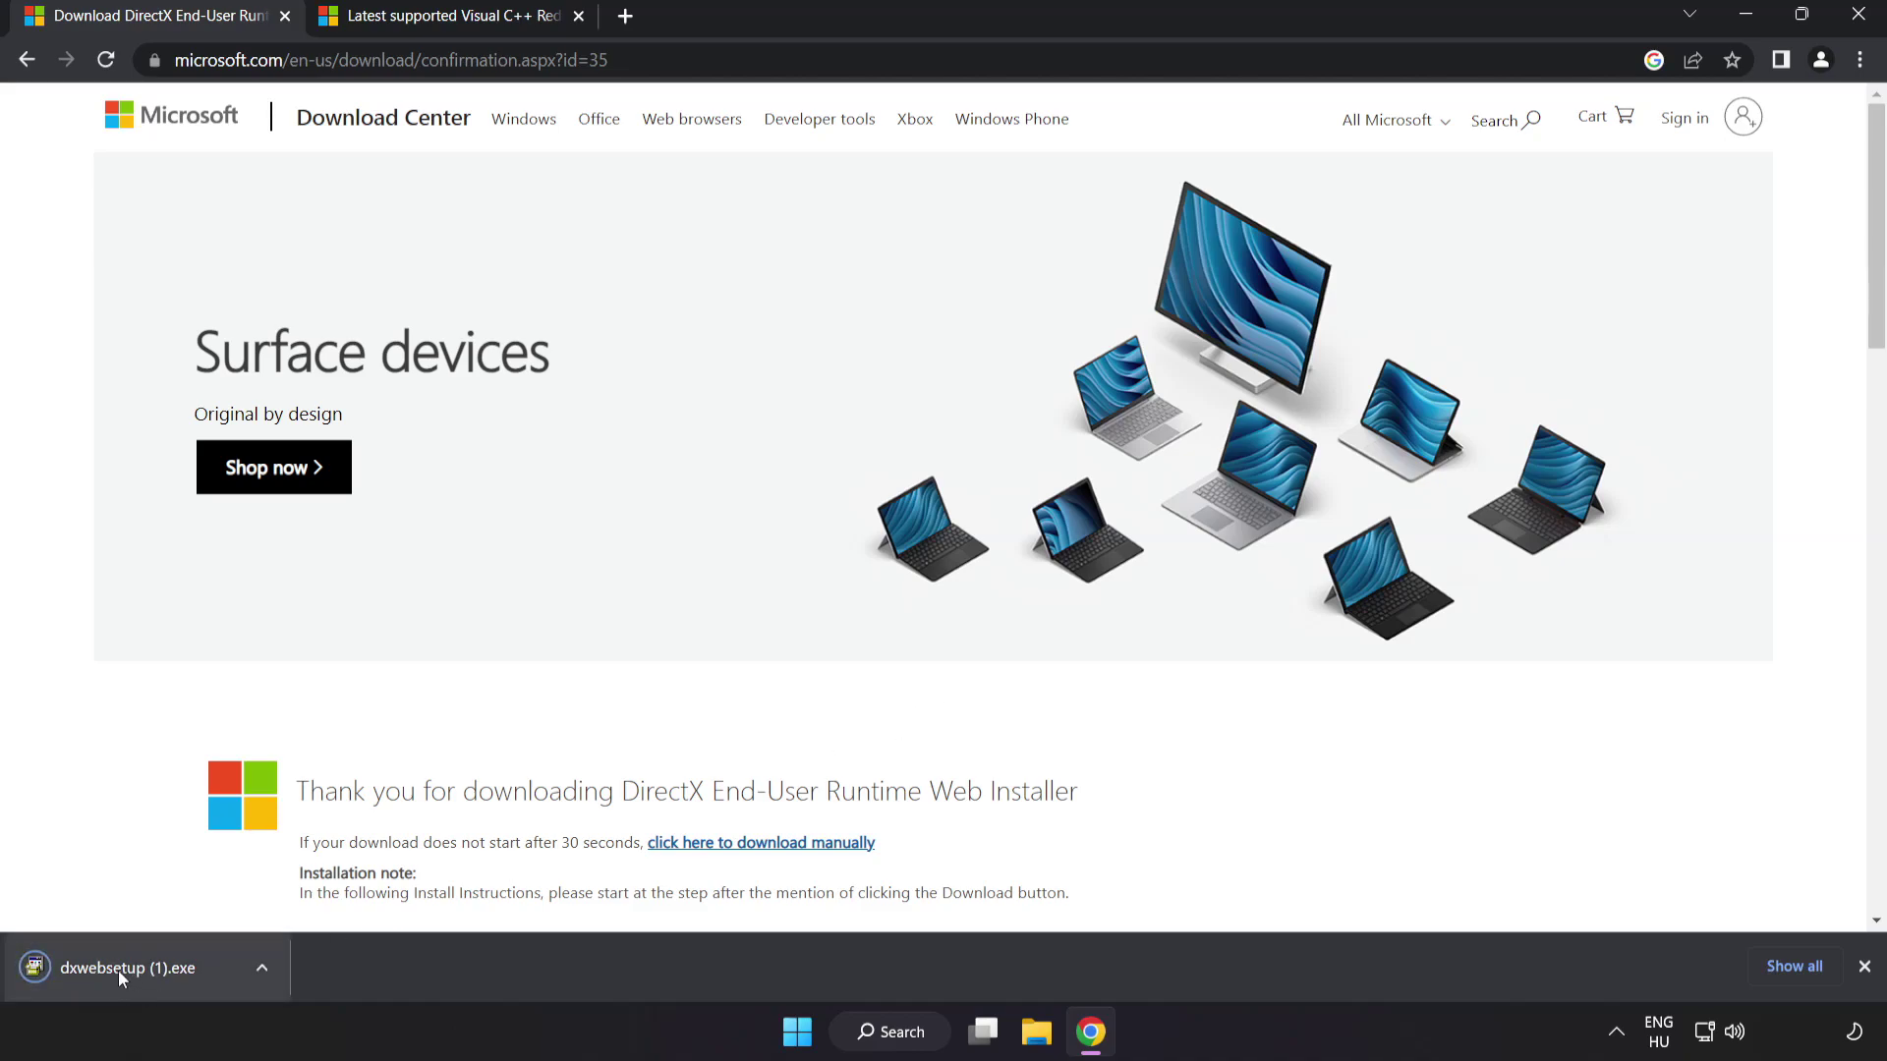
{"action": "left_click", "coordinate": [158, 969]}
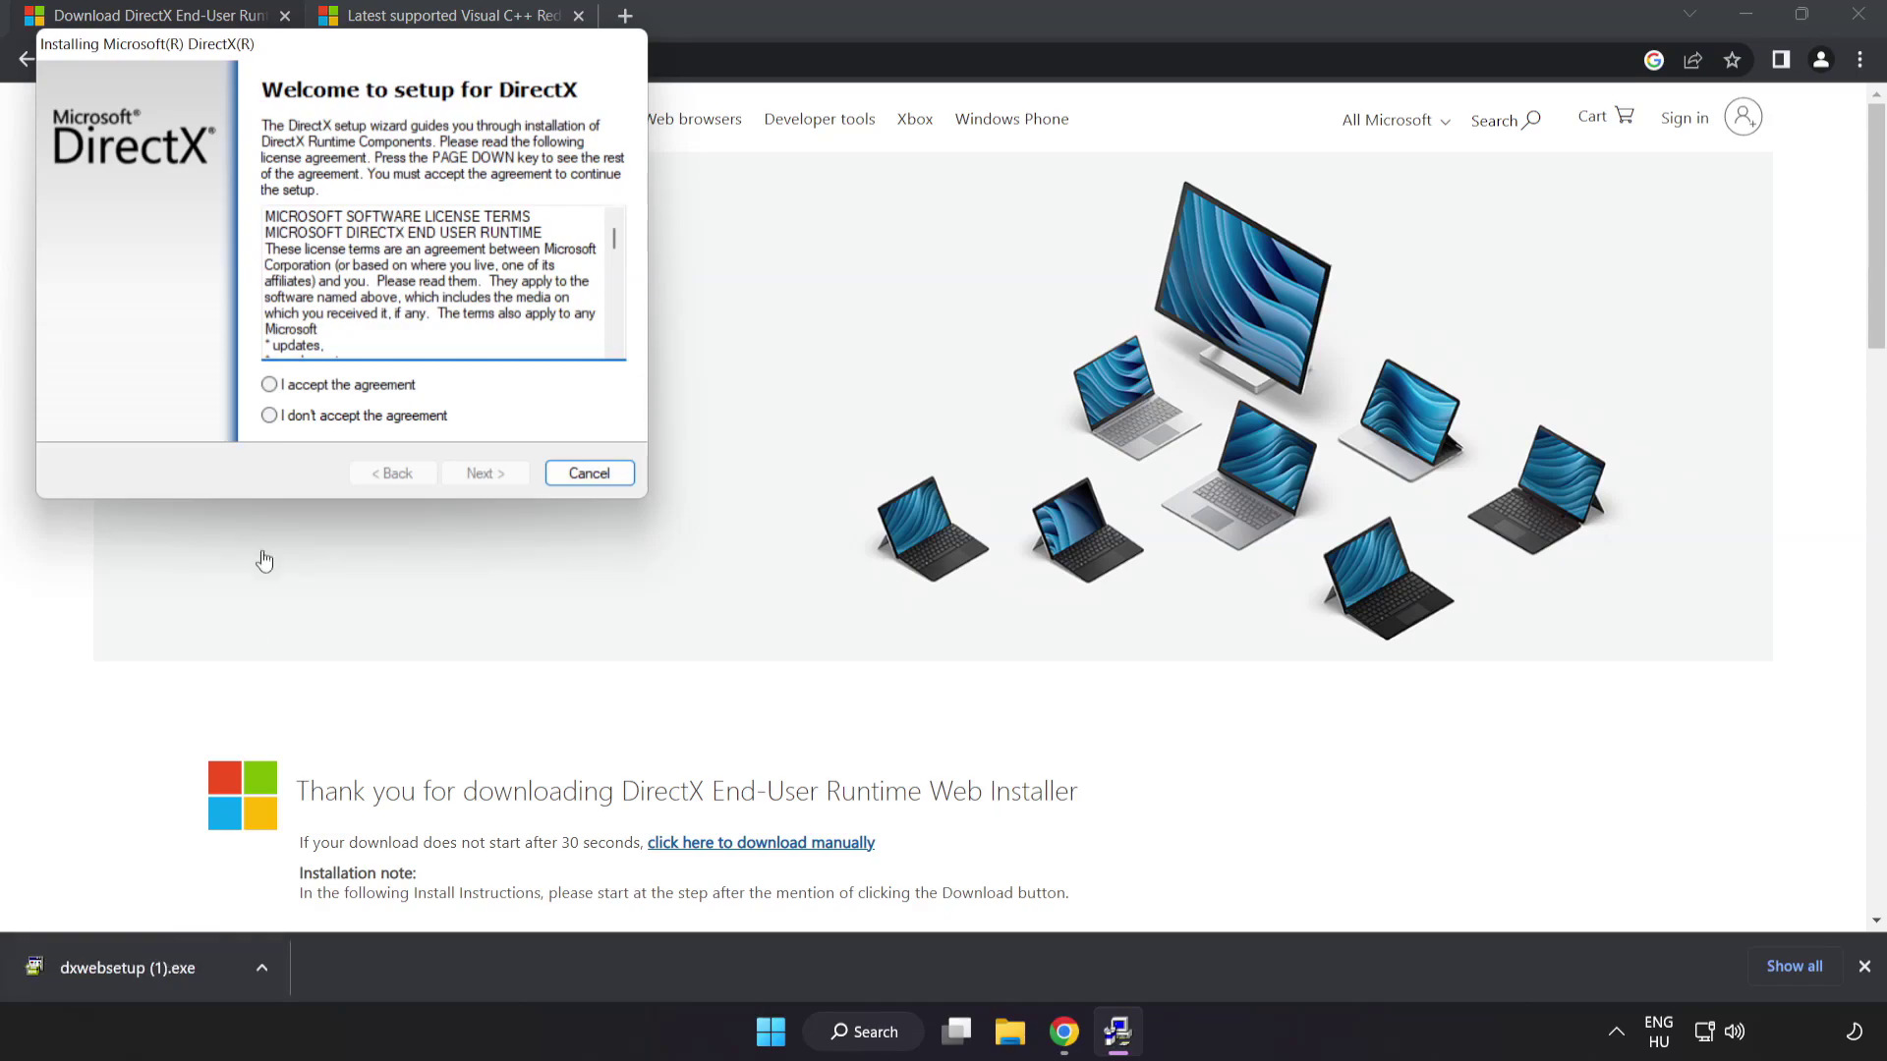
Step: Accept the DirectX license, skip the Bing Bar, and finish setup, which reports a newer version installed
{"action": "left_click_drag", "start_coordinate": [283, 45], "coordinate": [860, 250]}
{"action": "left_click_drag", "start_coordinate": [1192, 457], "coordinate": [1204, 560]}
{"action": "left_click", "coordinate": [881, 593]}
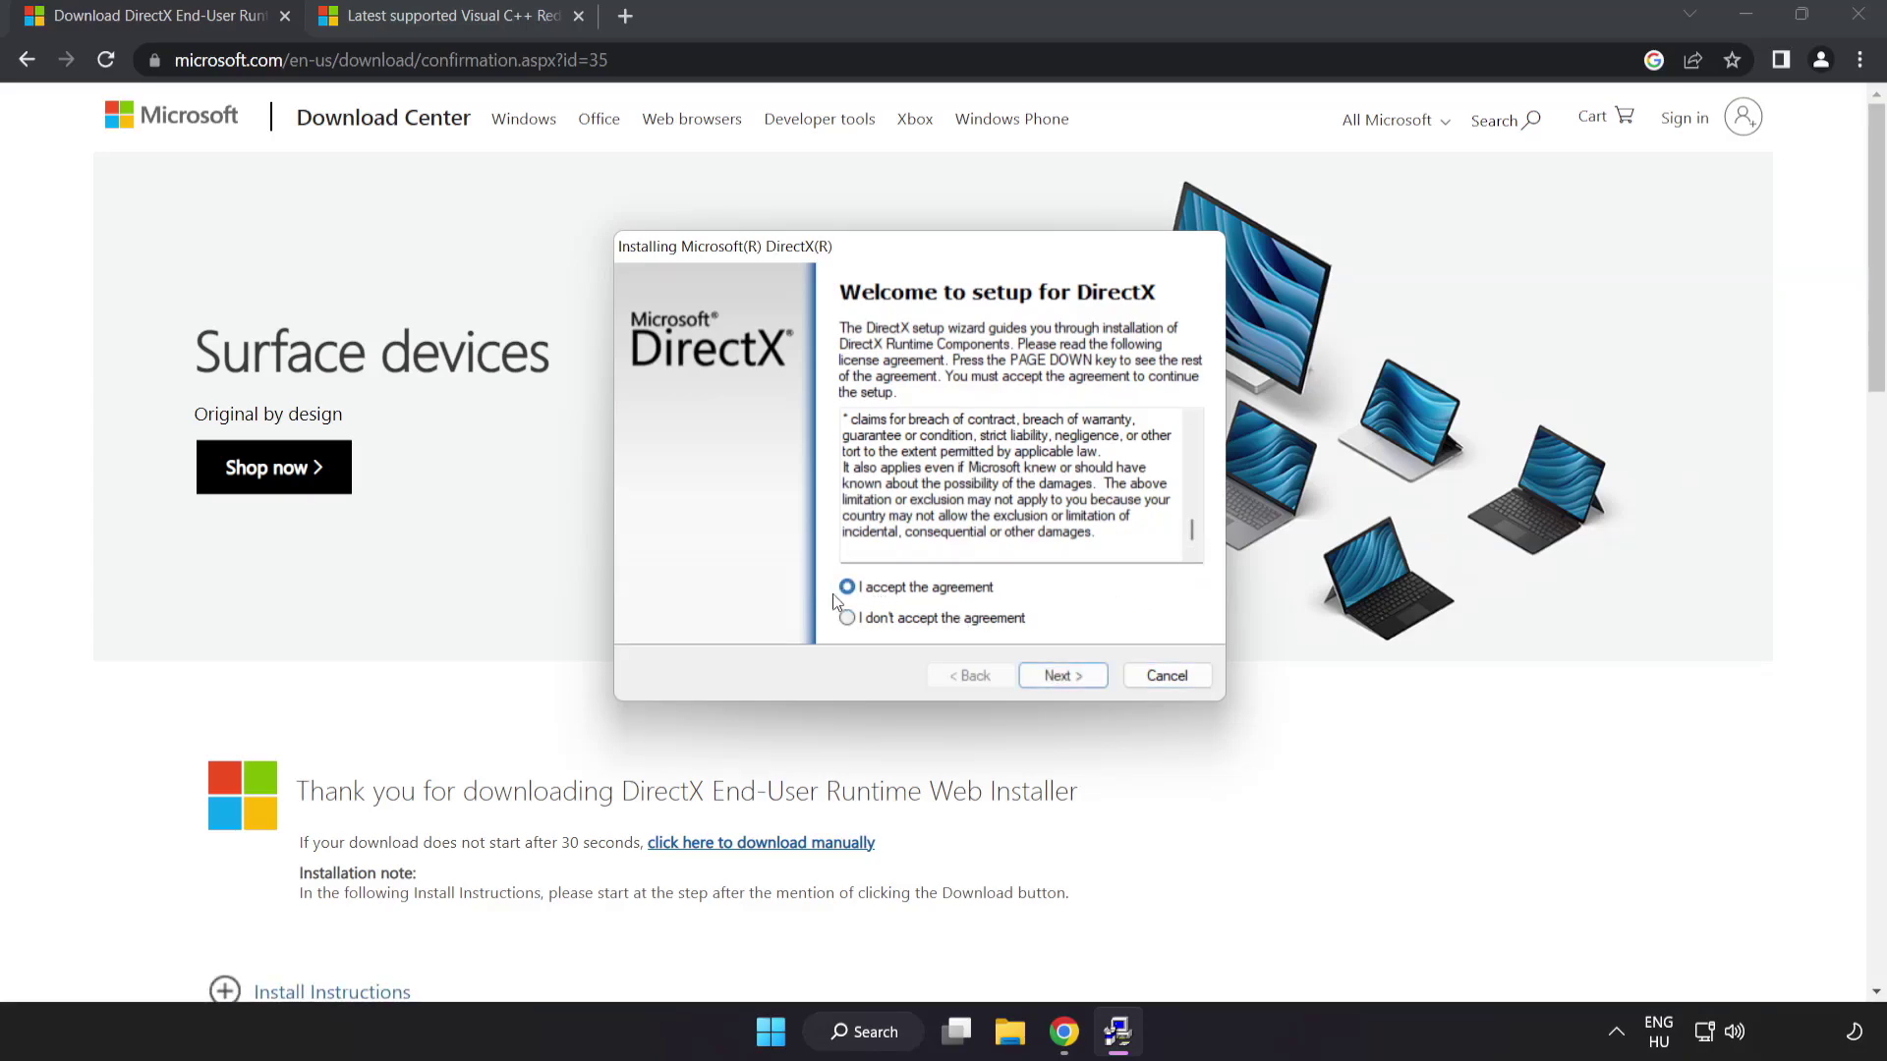
{"action": "left_click", "coordinate": [1063, 678]}
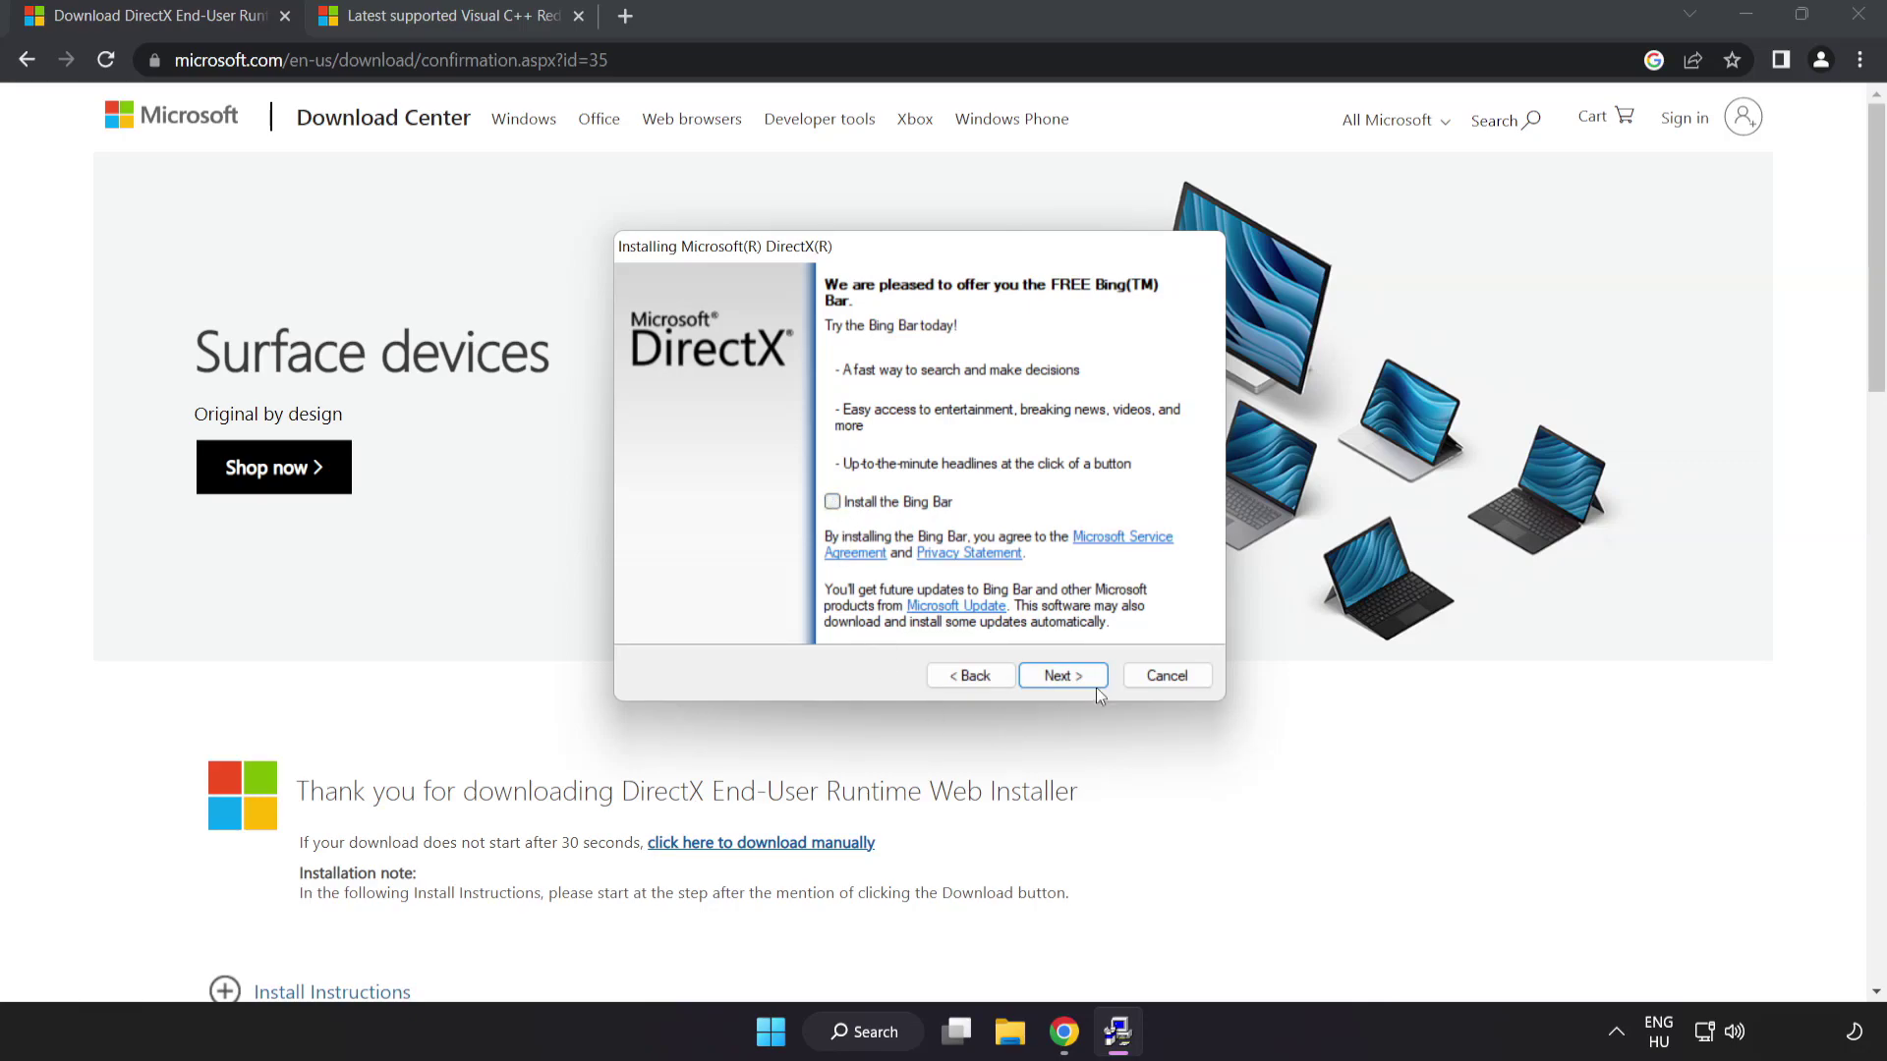
{"action": "left_click", "coordinate": [1069, 676]}
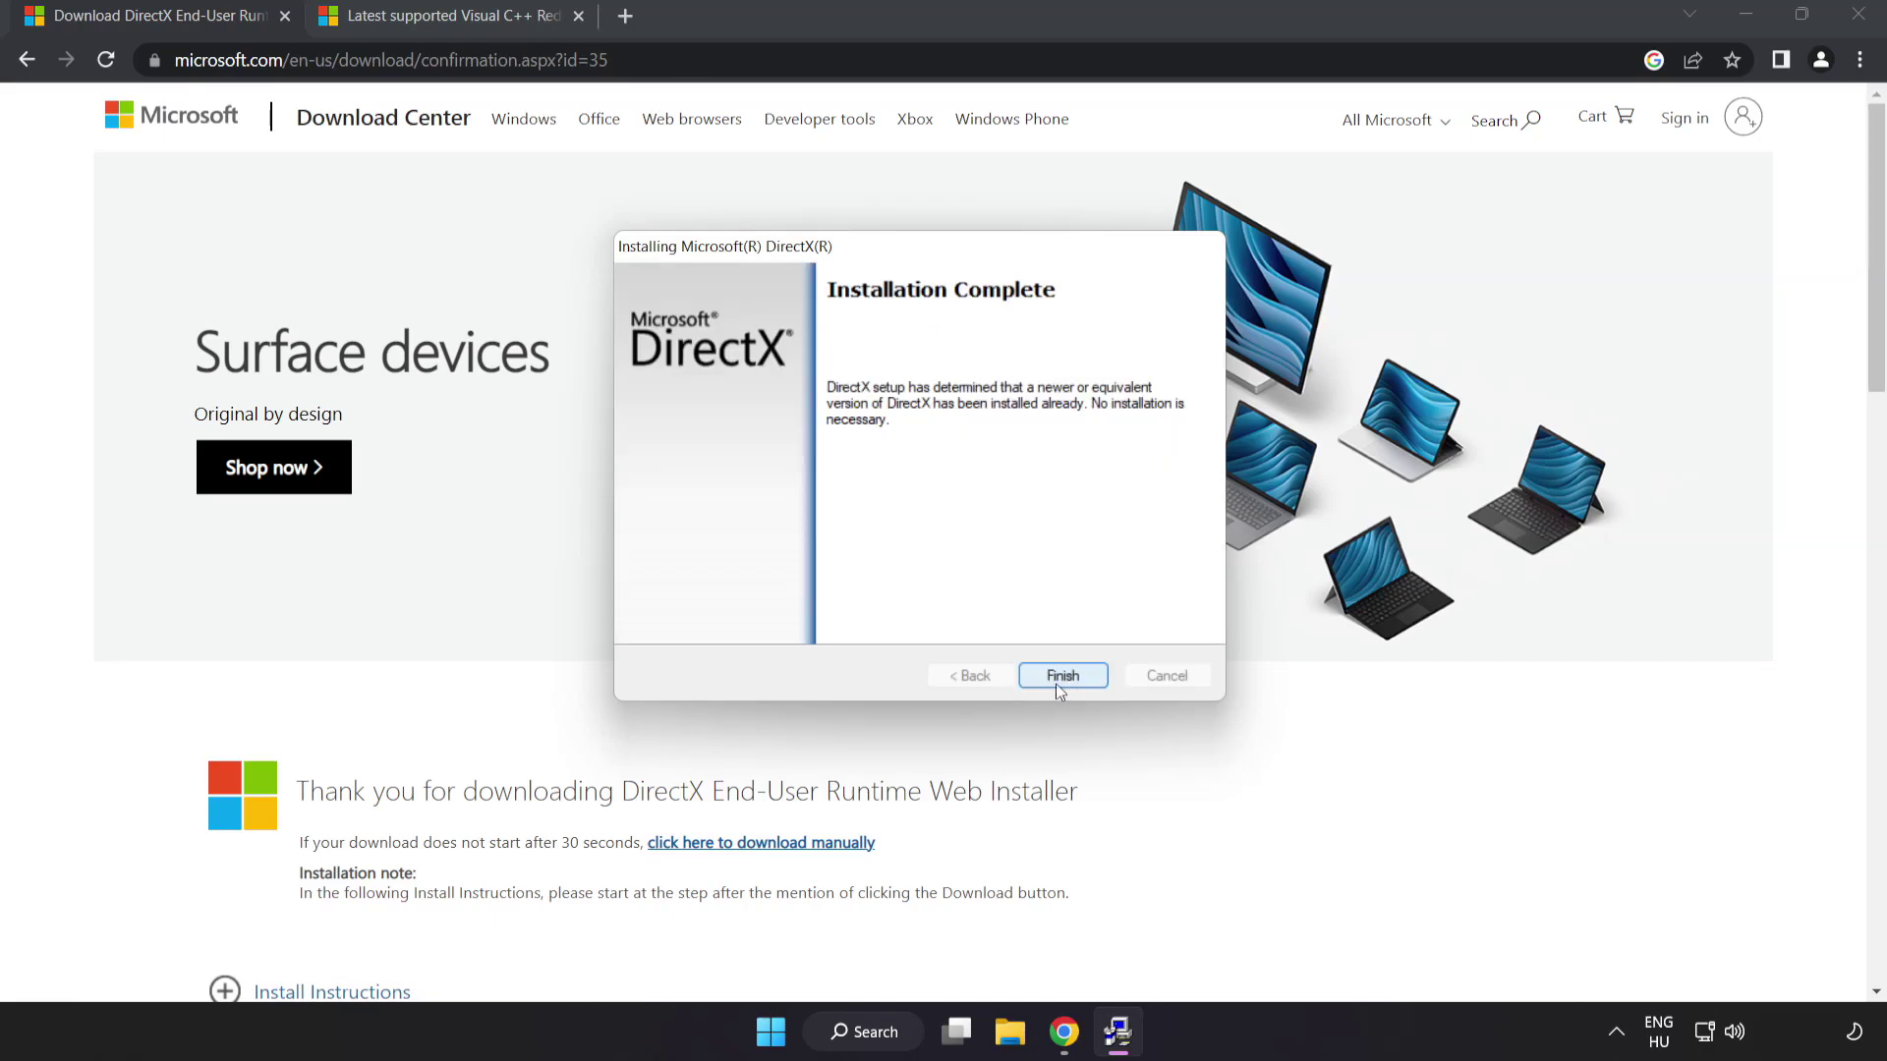
{"action": "left_click", "coordinate": [1063, 678]}
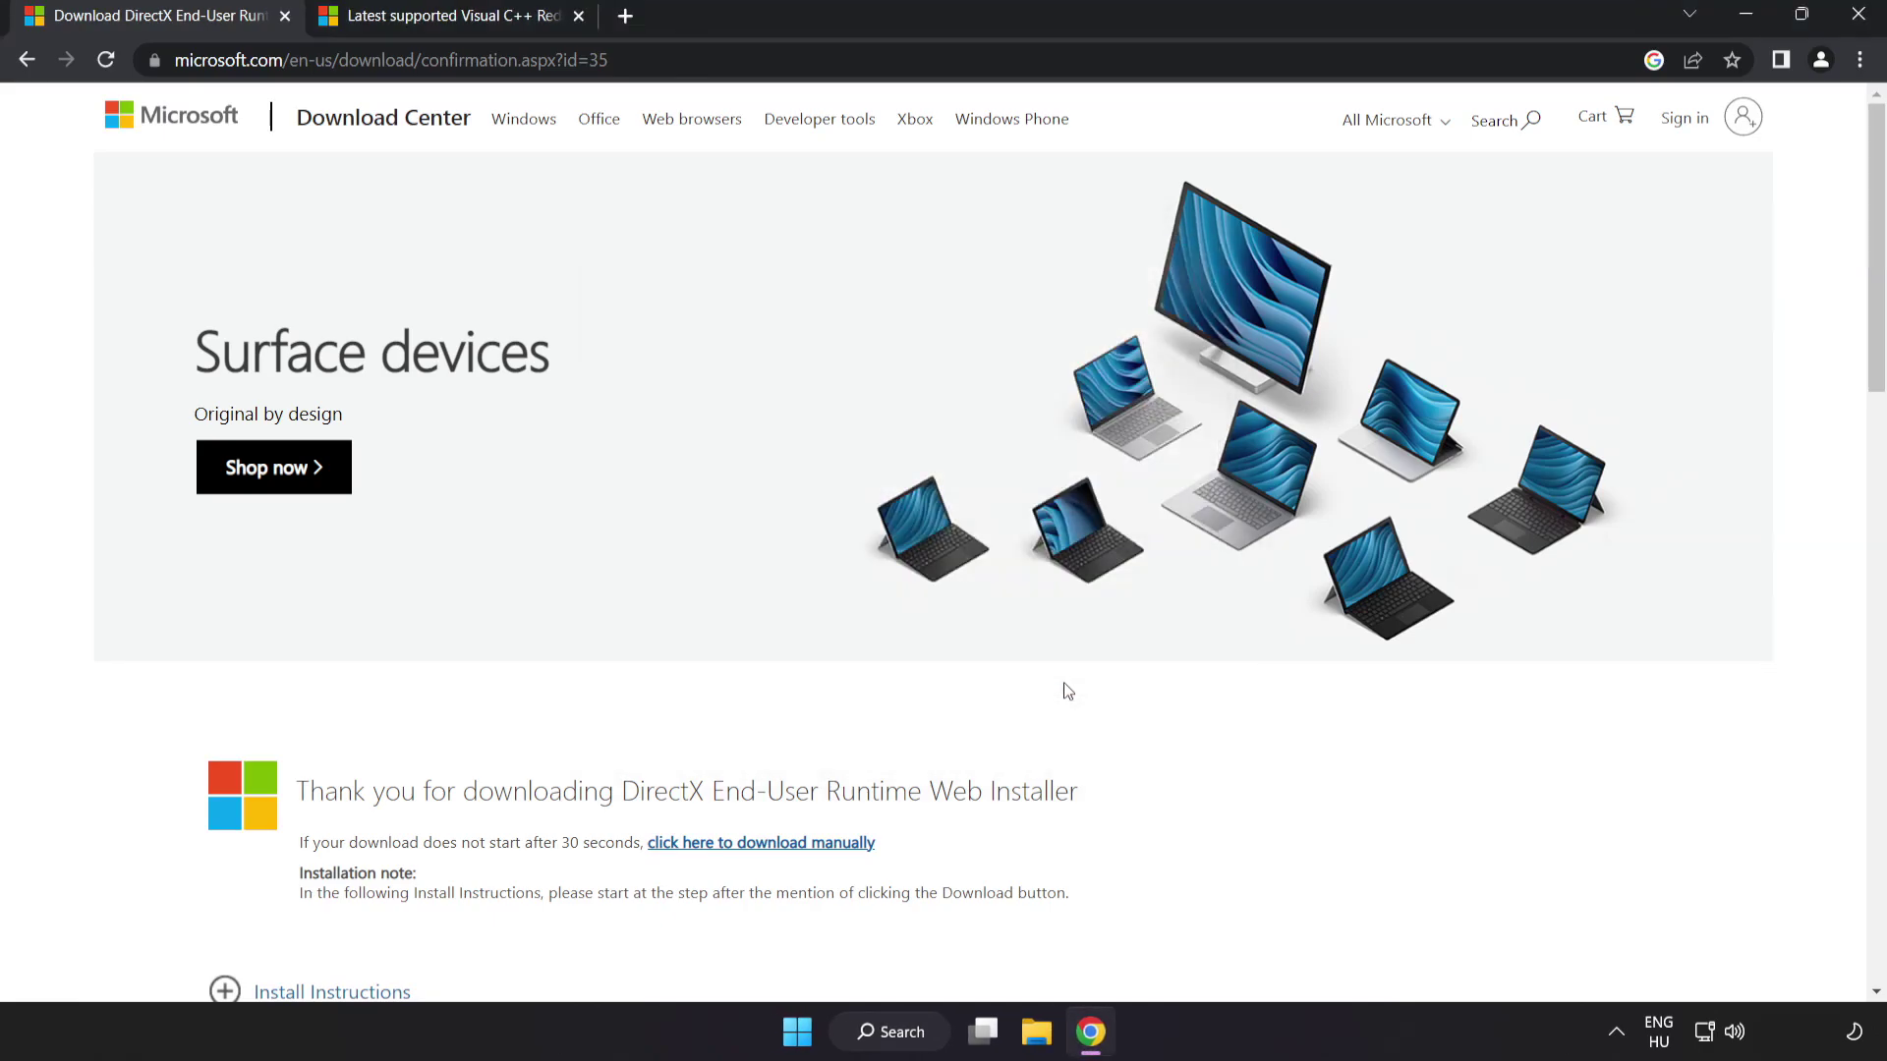
Step: Close the DirectX page and download the ARM64, X86 and X64 Visual C++ redistributable installers
{"action": "left_click", "coordinate": [285, 16]}
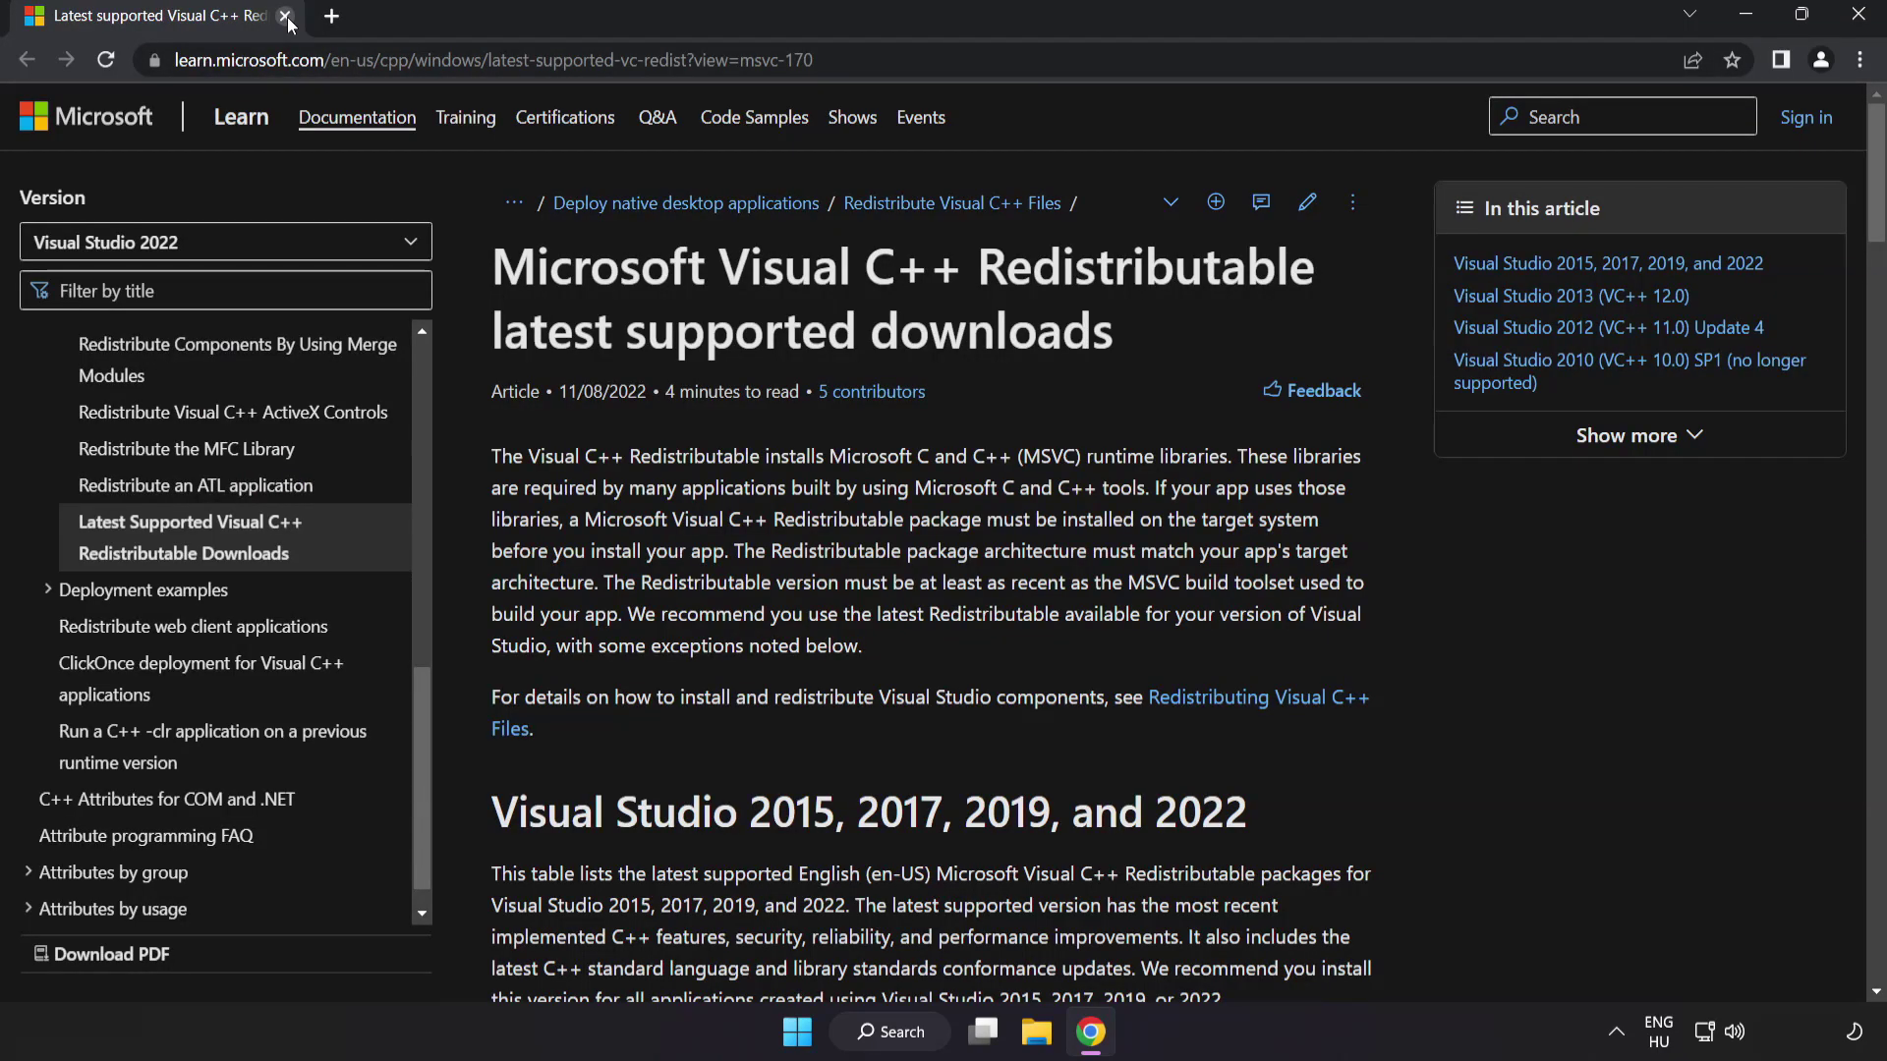
{"action": "left_click", "coordinate": [898, 57]}
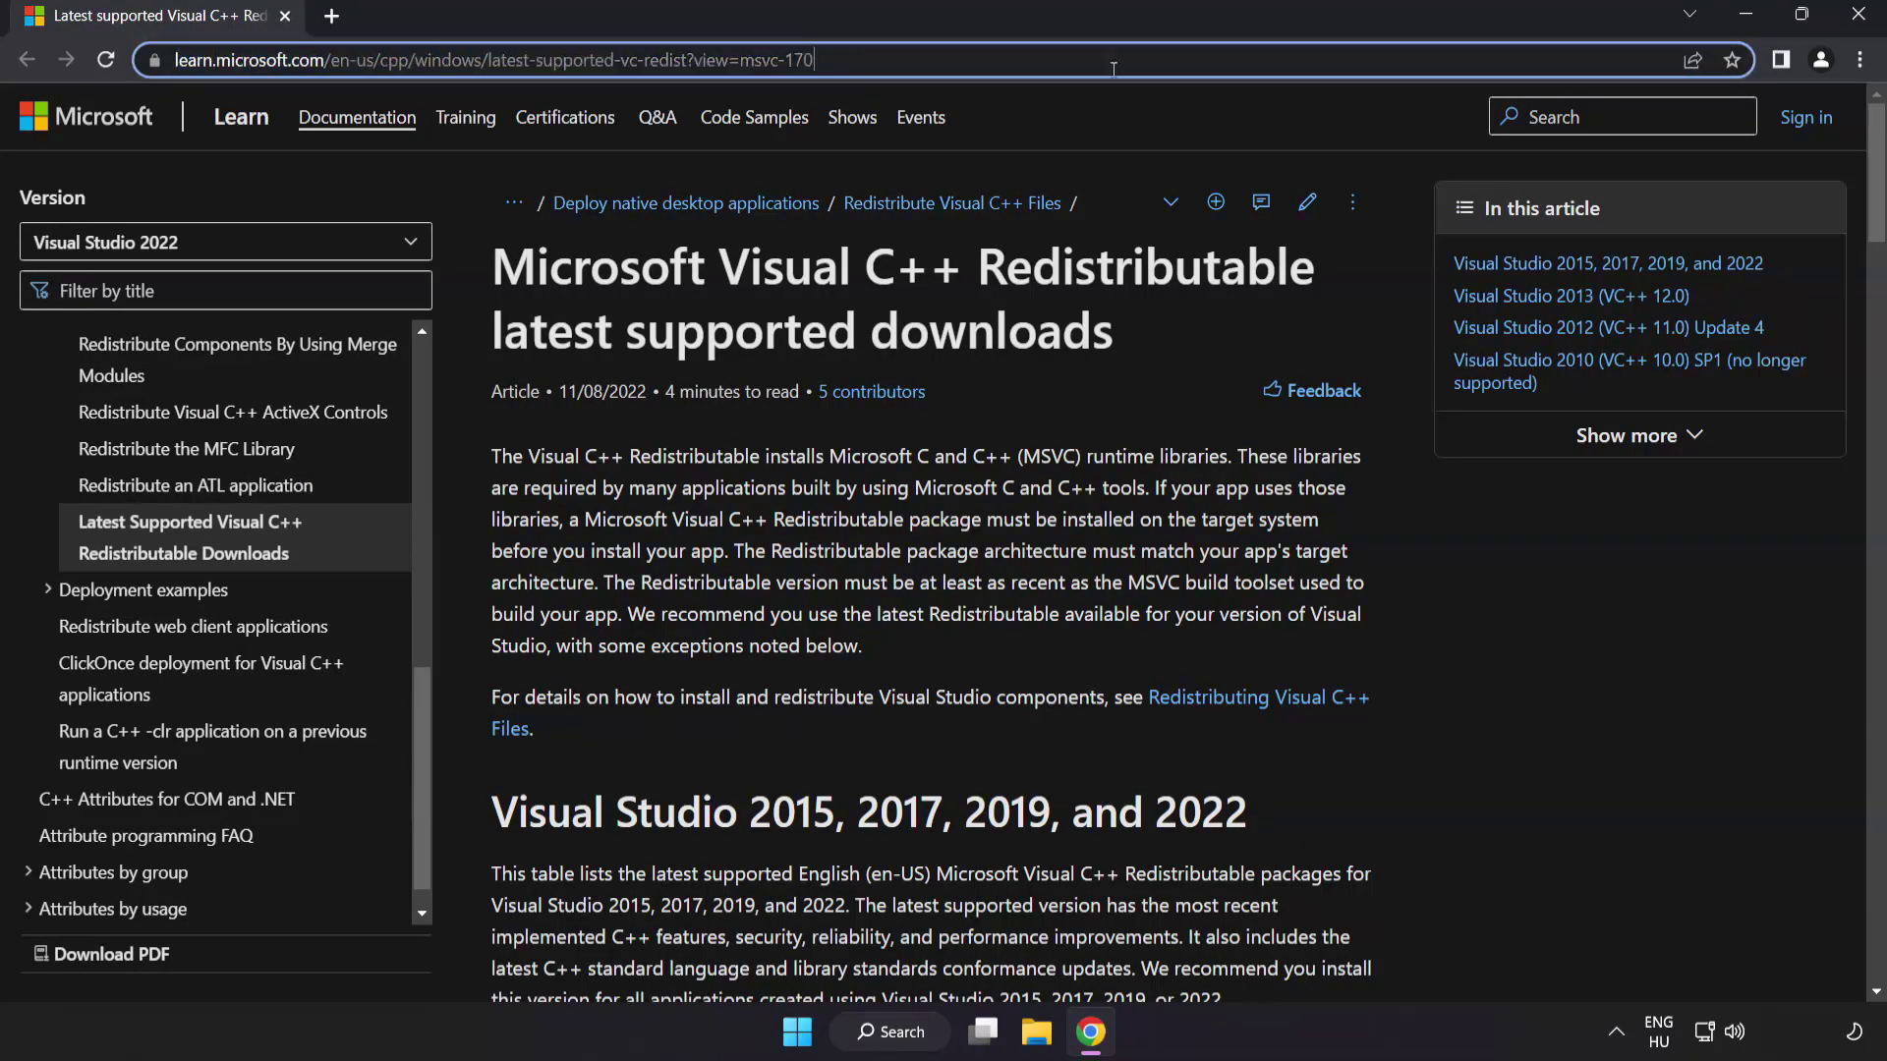
{"action": "left_click", "coordinate": [1072, 291]}
{"action": "left_click_drag", "start_coordinate": [1873, 186], "coordinate": [1864, 276]}
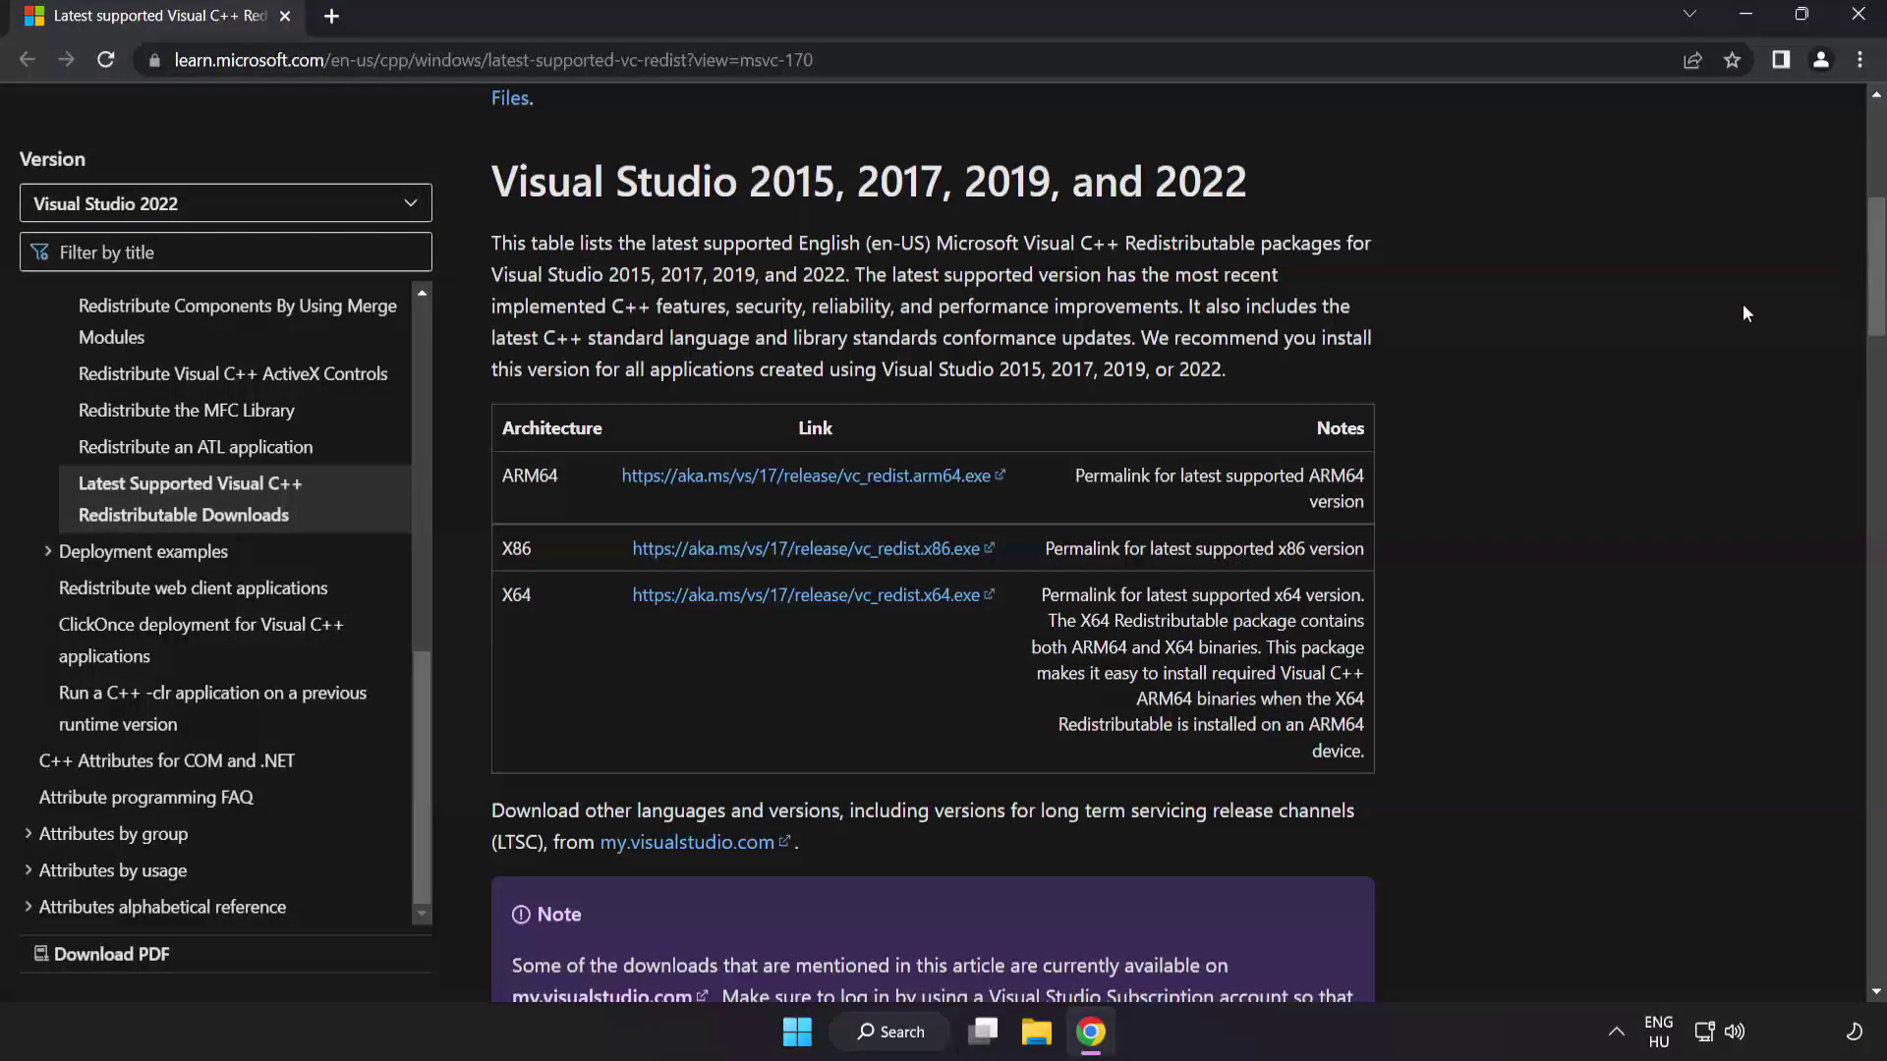
{"action": "left_click", "coordinate": [777, 479]}
{"action": "left_click", "coordinate": [799, 560]}
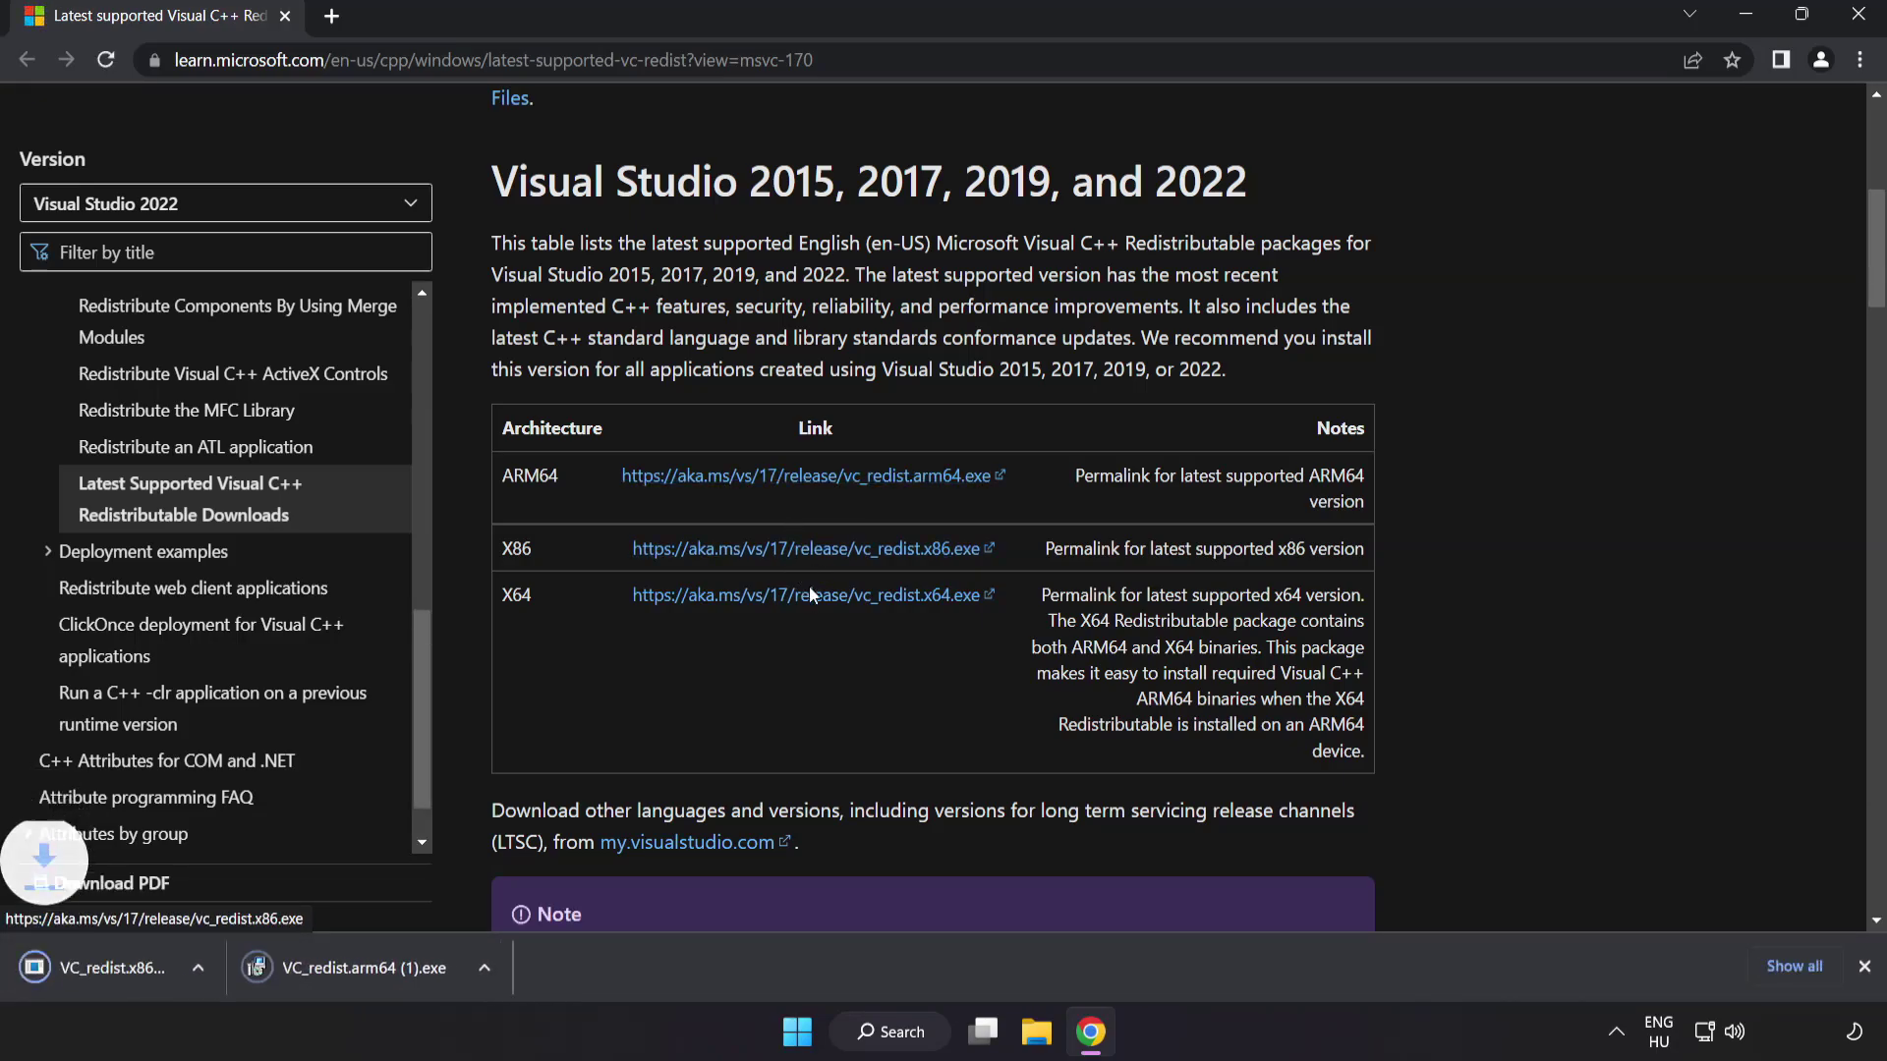
{"action": "left_click", "coordinate": [811, 600]}
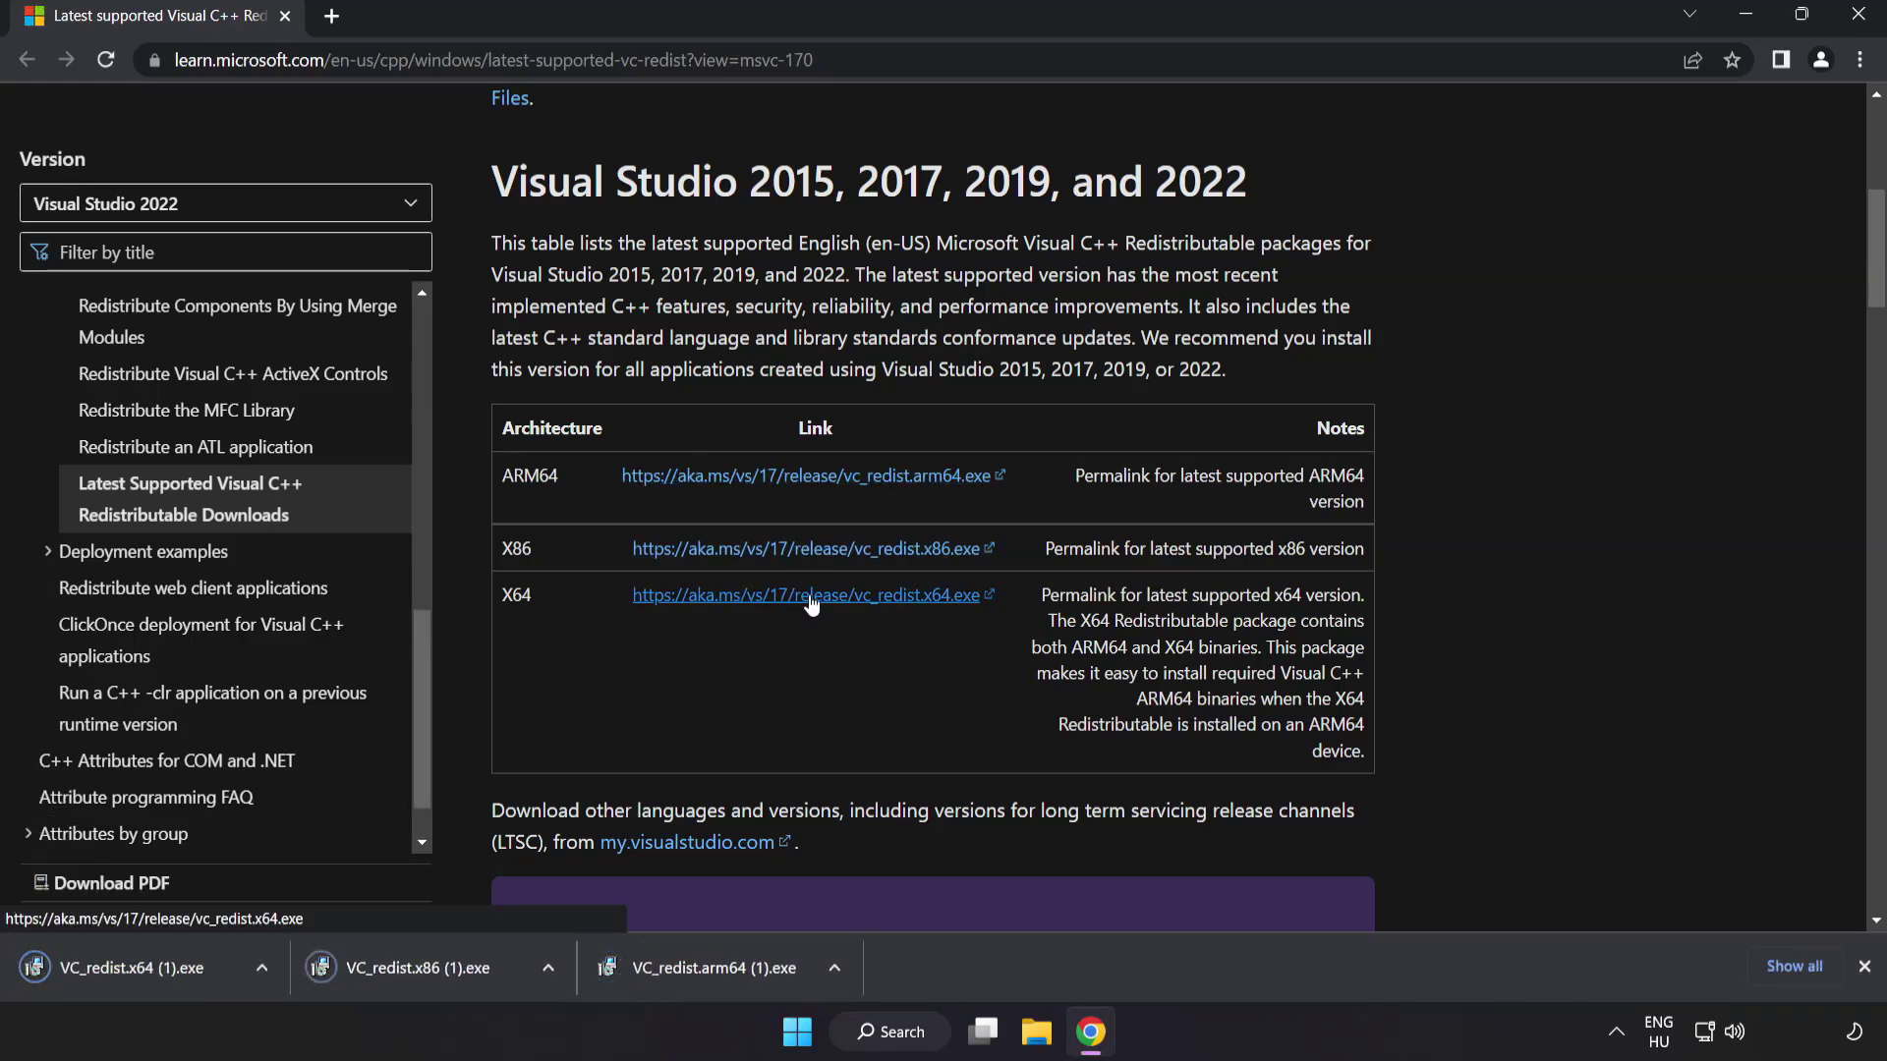
Step: Run the ARM64 installer, accept the license and install; dismiss it after it fails
{"action": "left_click", "coordinate": [710, 970]}
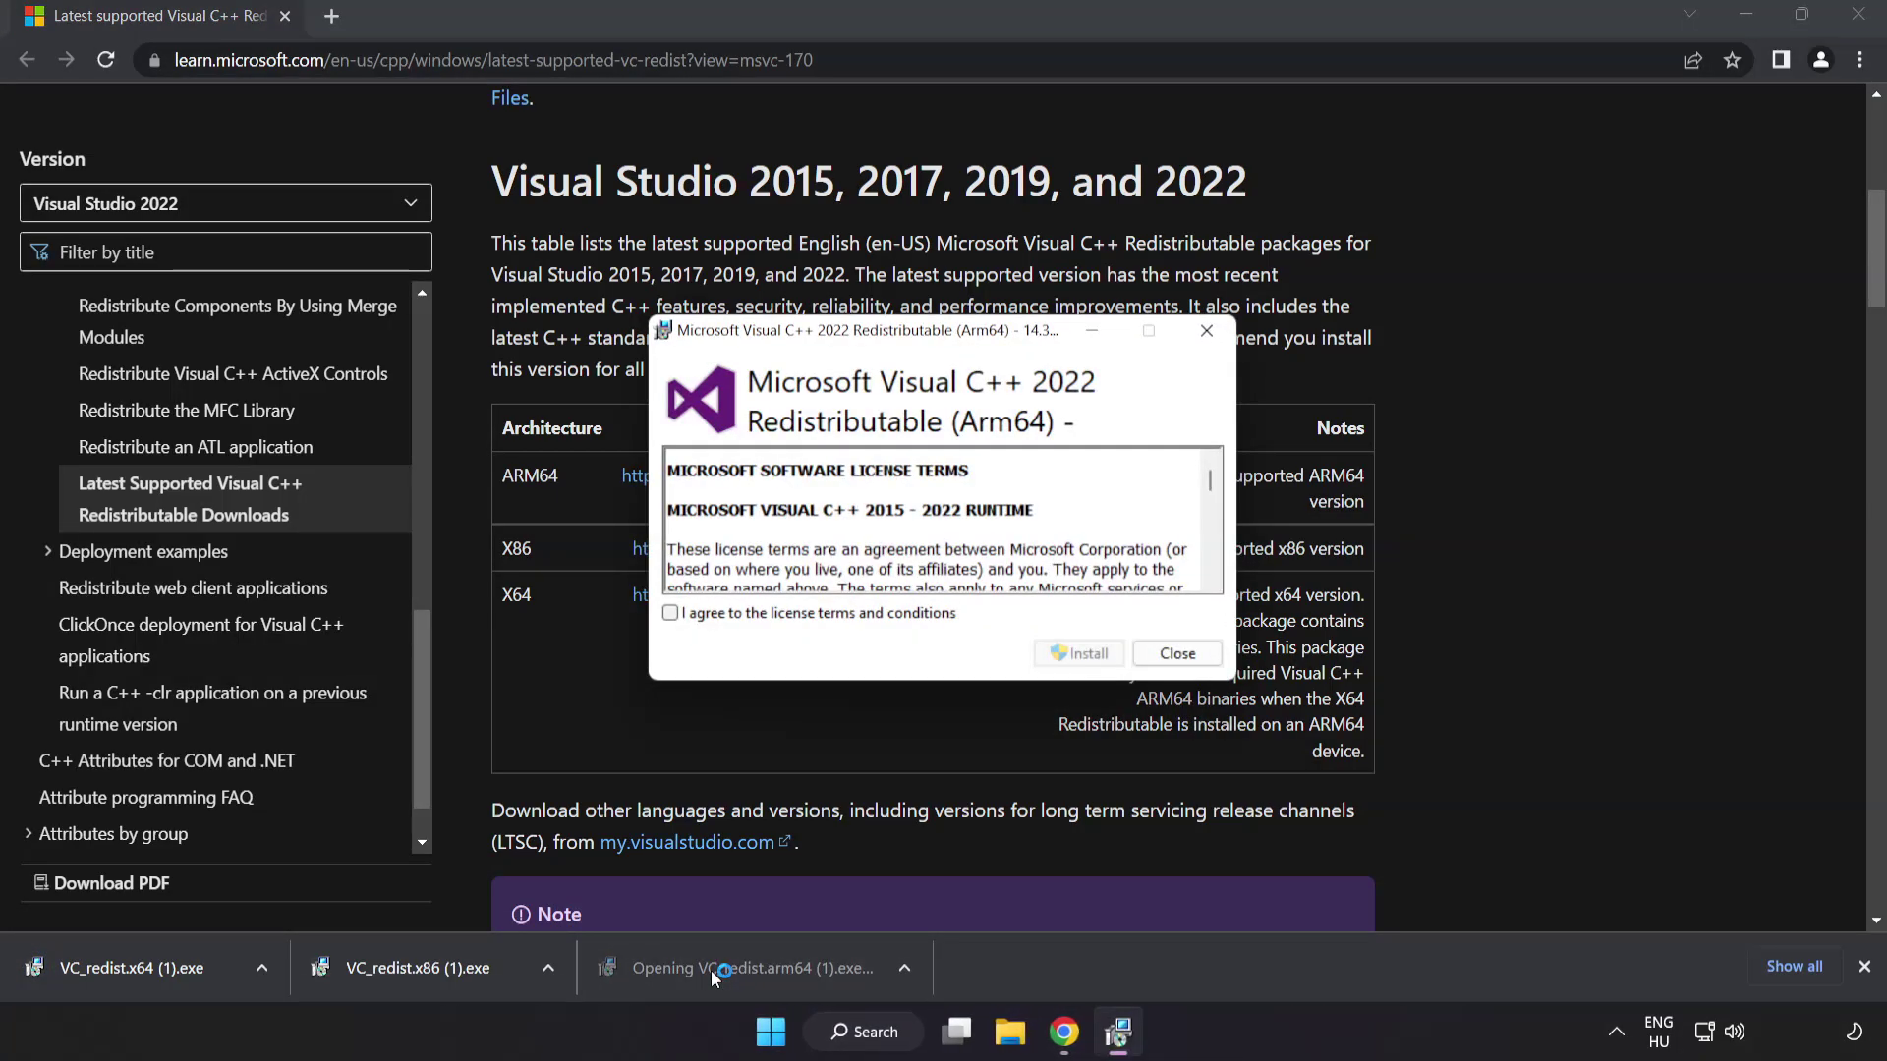
{"action": "scroll", "coordinate": [1210, 486], "scroll_direction": "down", "scroll_amount": 1}
{"action": "left_click_drag", "start_coordinate": [1210, 485], "coordinate": [1209, 568]}
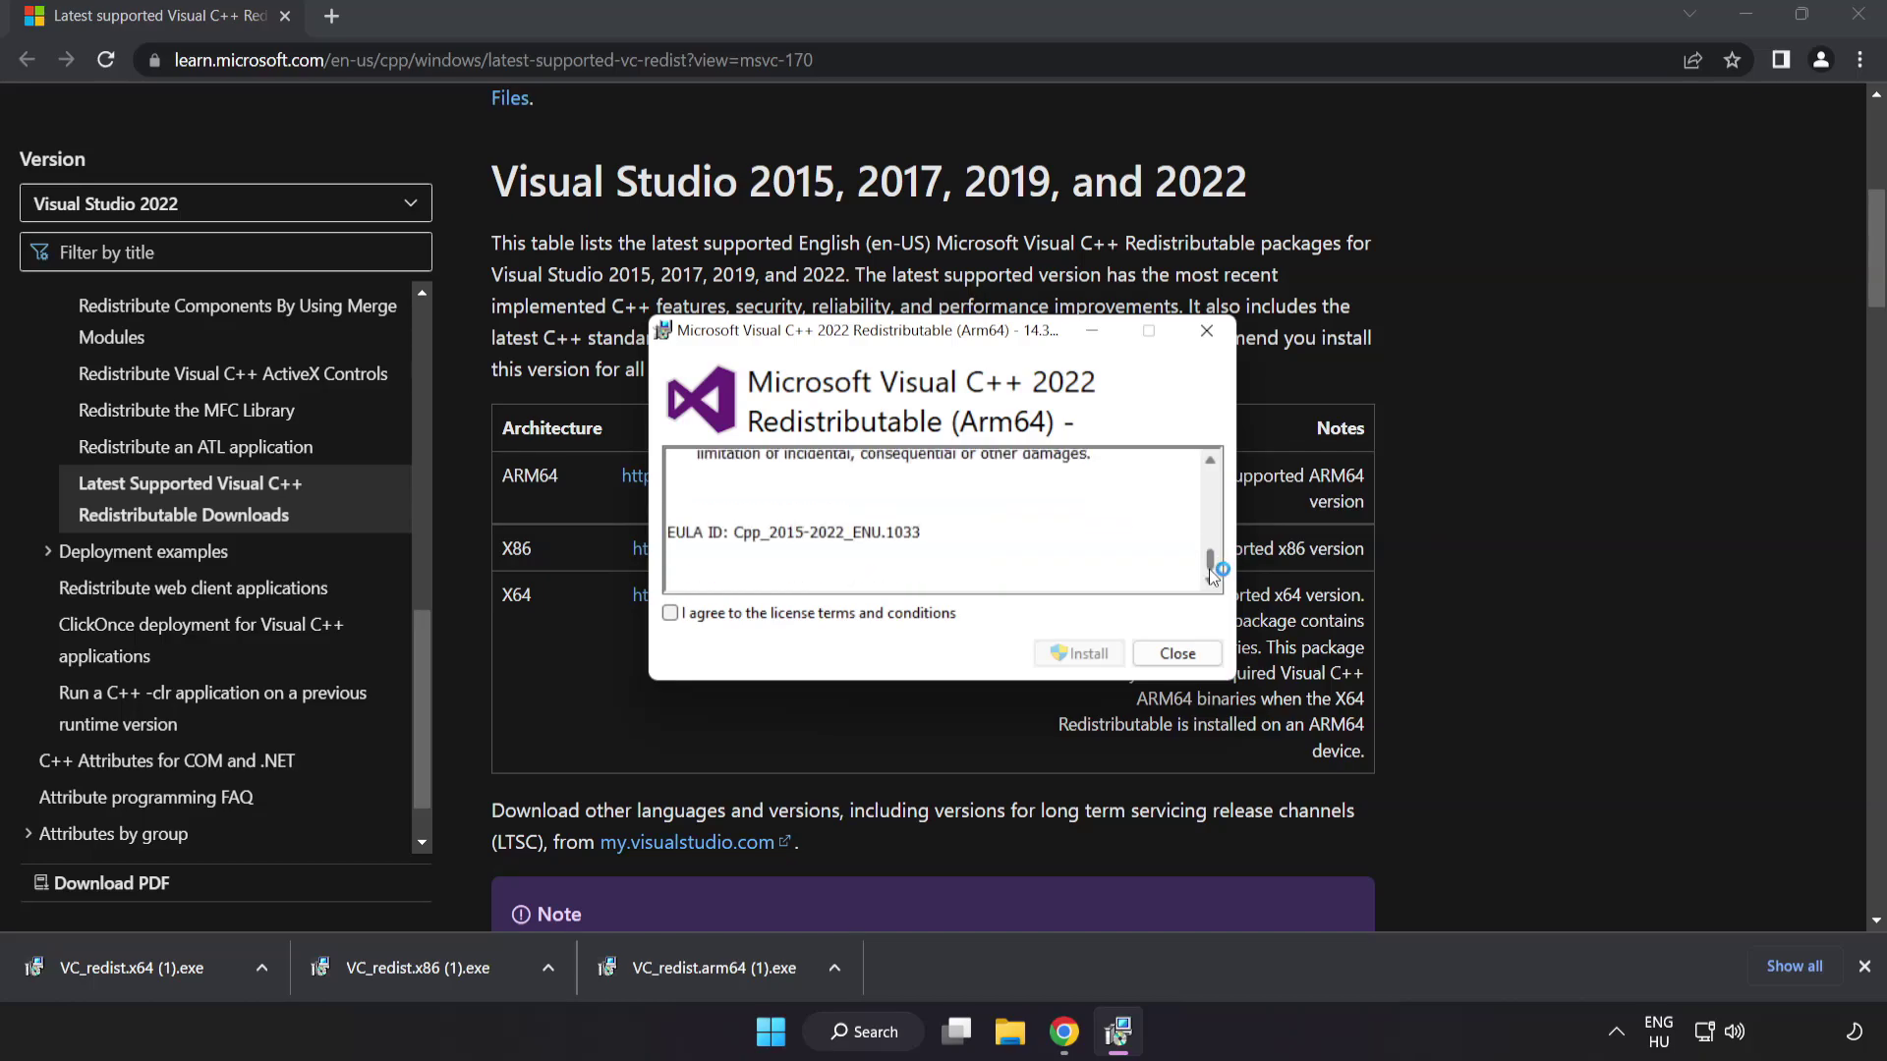
{"action": "left_click", "coordinate": [670, 614]}
{"action": "left_click", "coordinate": [1075, 654]}
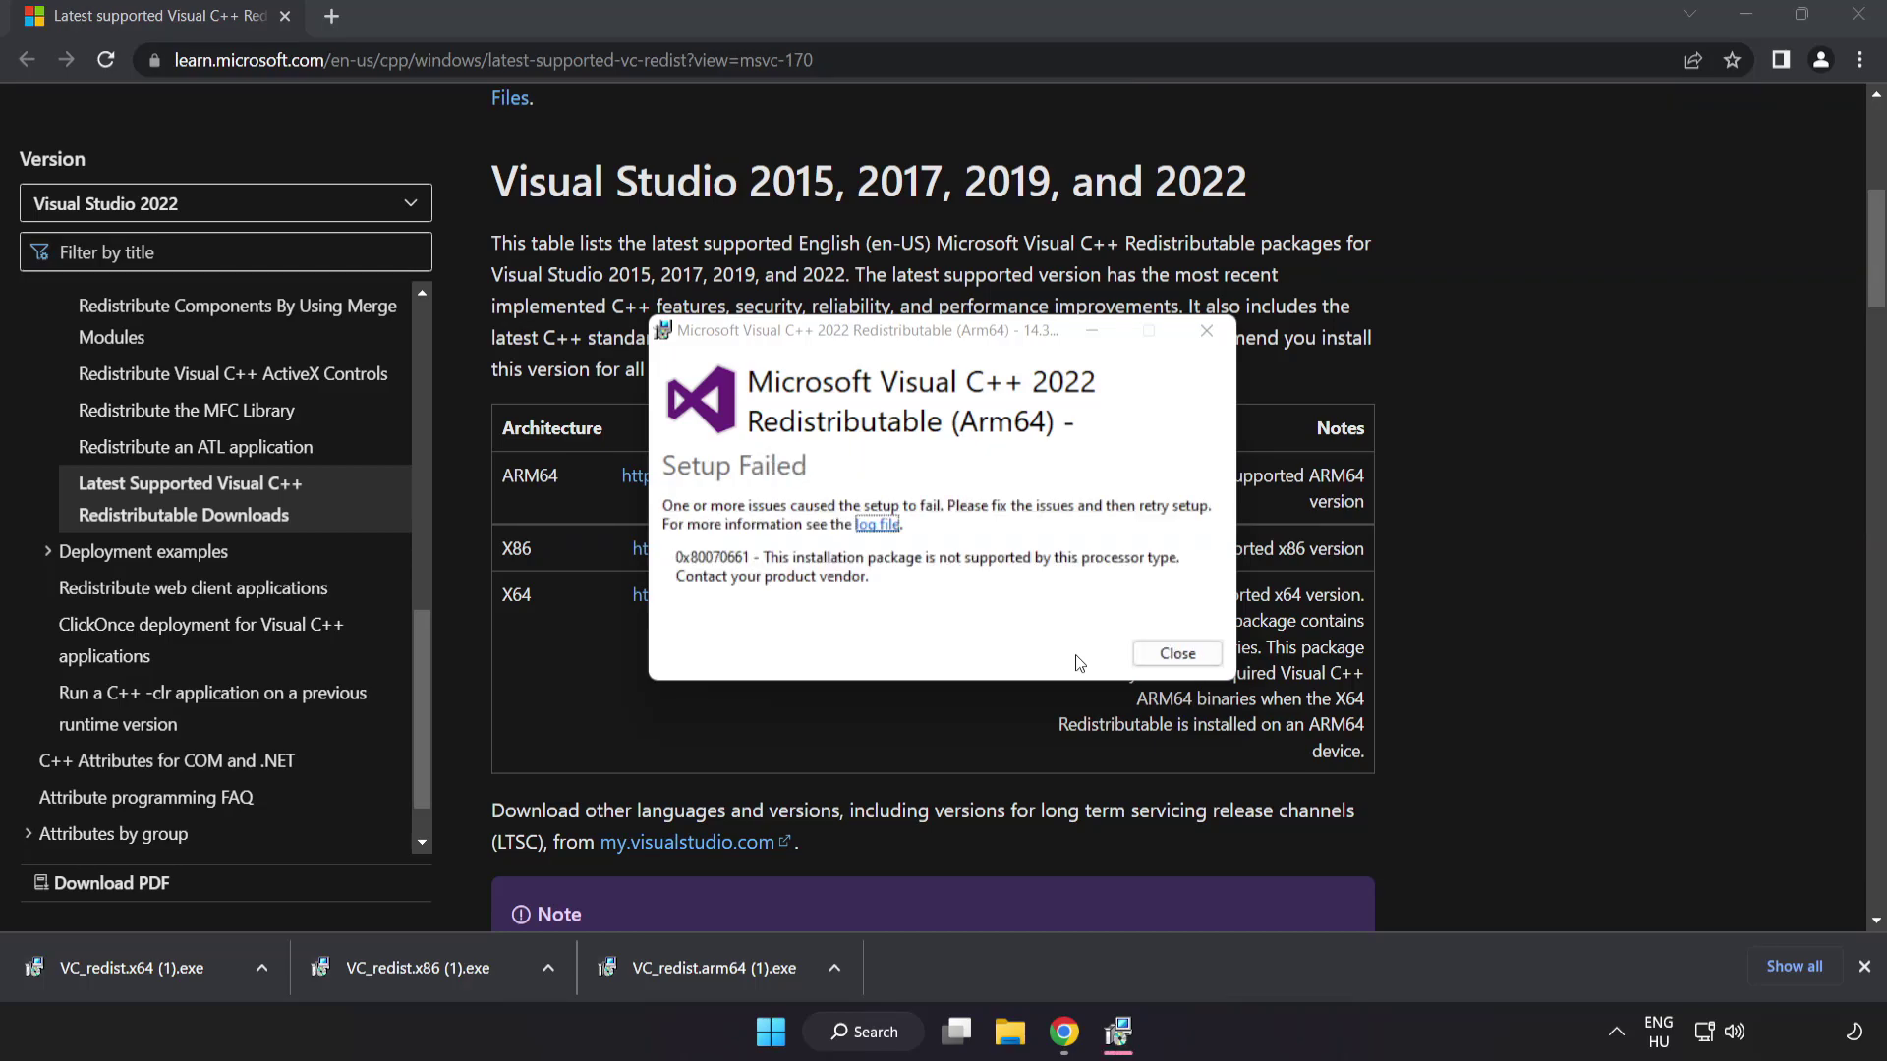
{"action": "left_click", "coordinate": [1177, 653]}
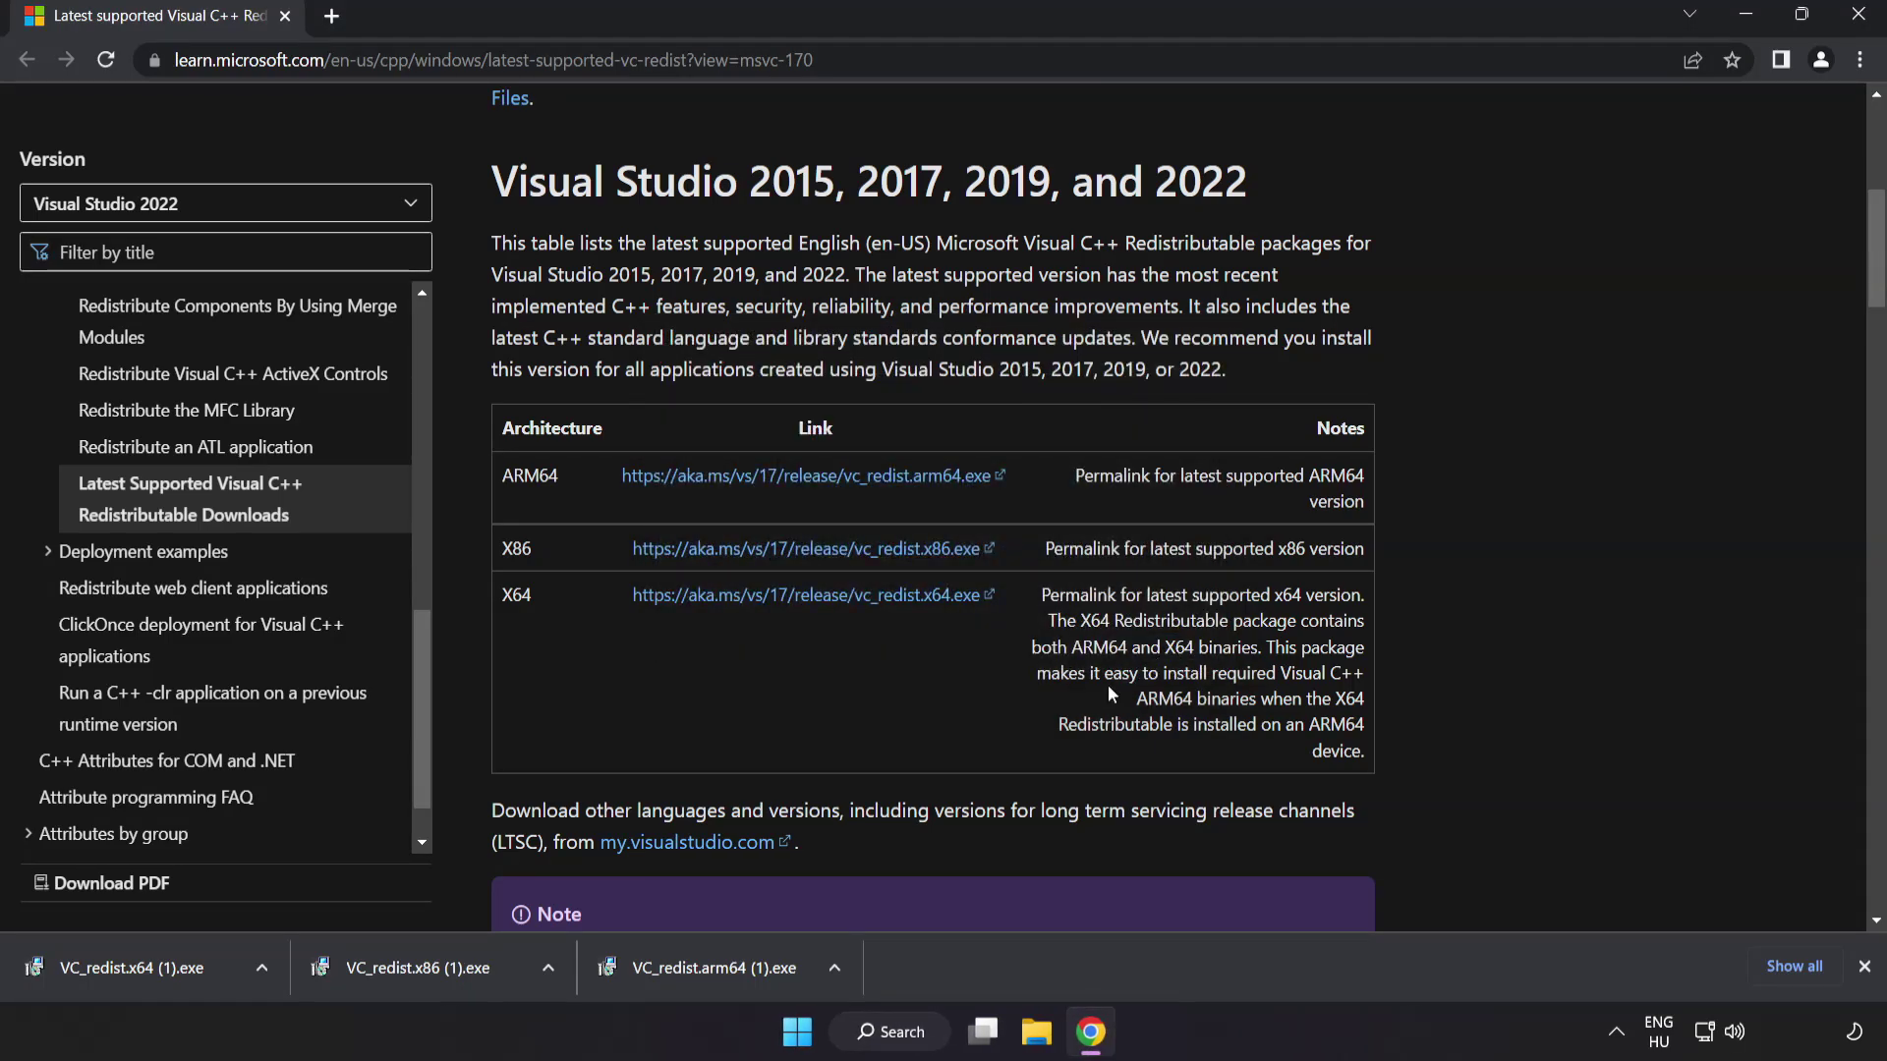
Step: Install the x86 redistributable successfully, then run x64 and dismiss its failed setup without restarting
{"action": "left_click", "coordinate": [425, 970]}
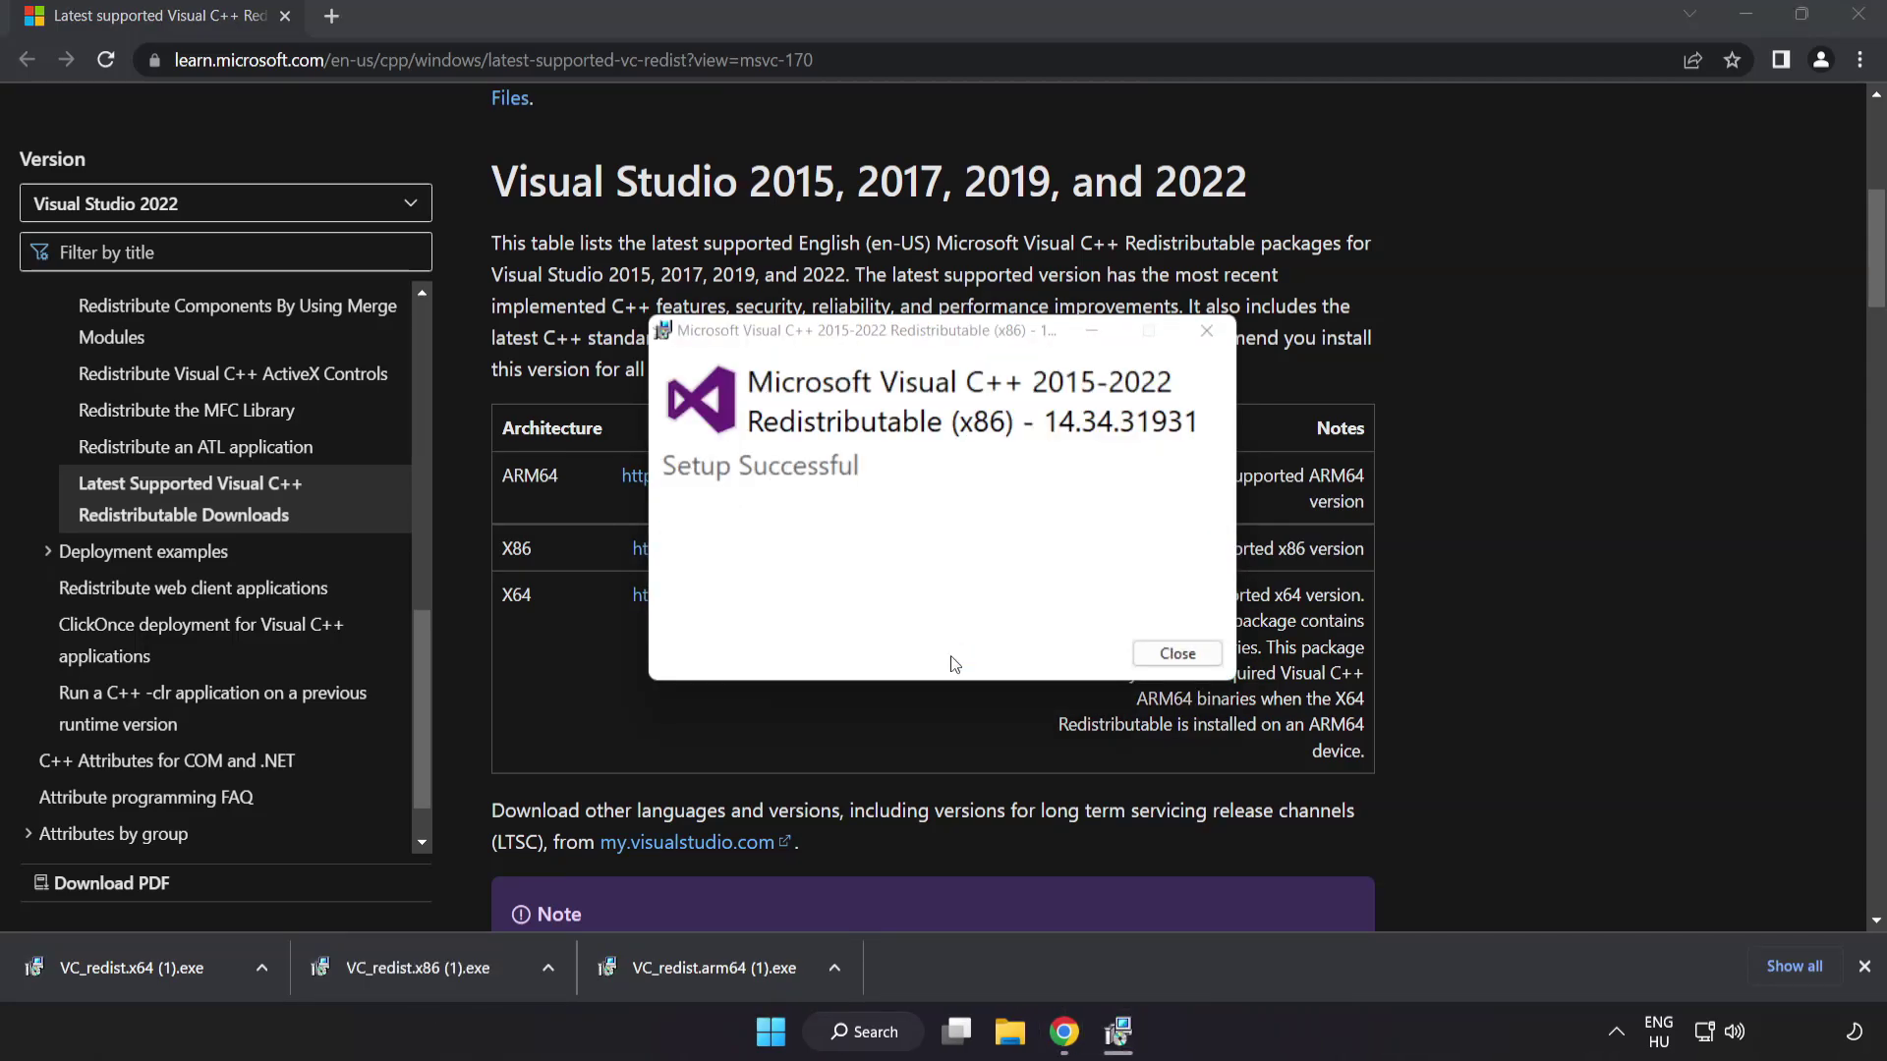
{"action": "left_click", "coordinate": [1176, 653]}
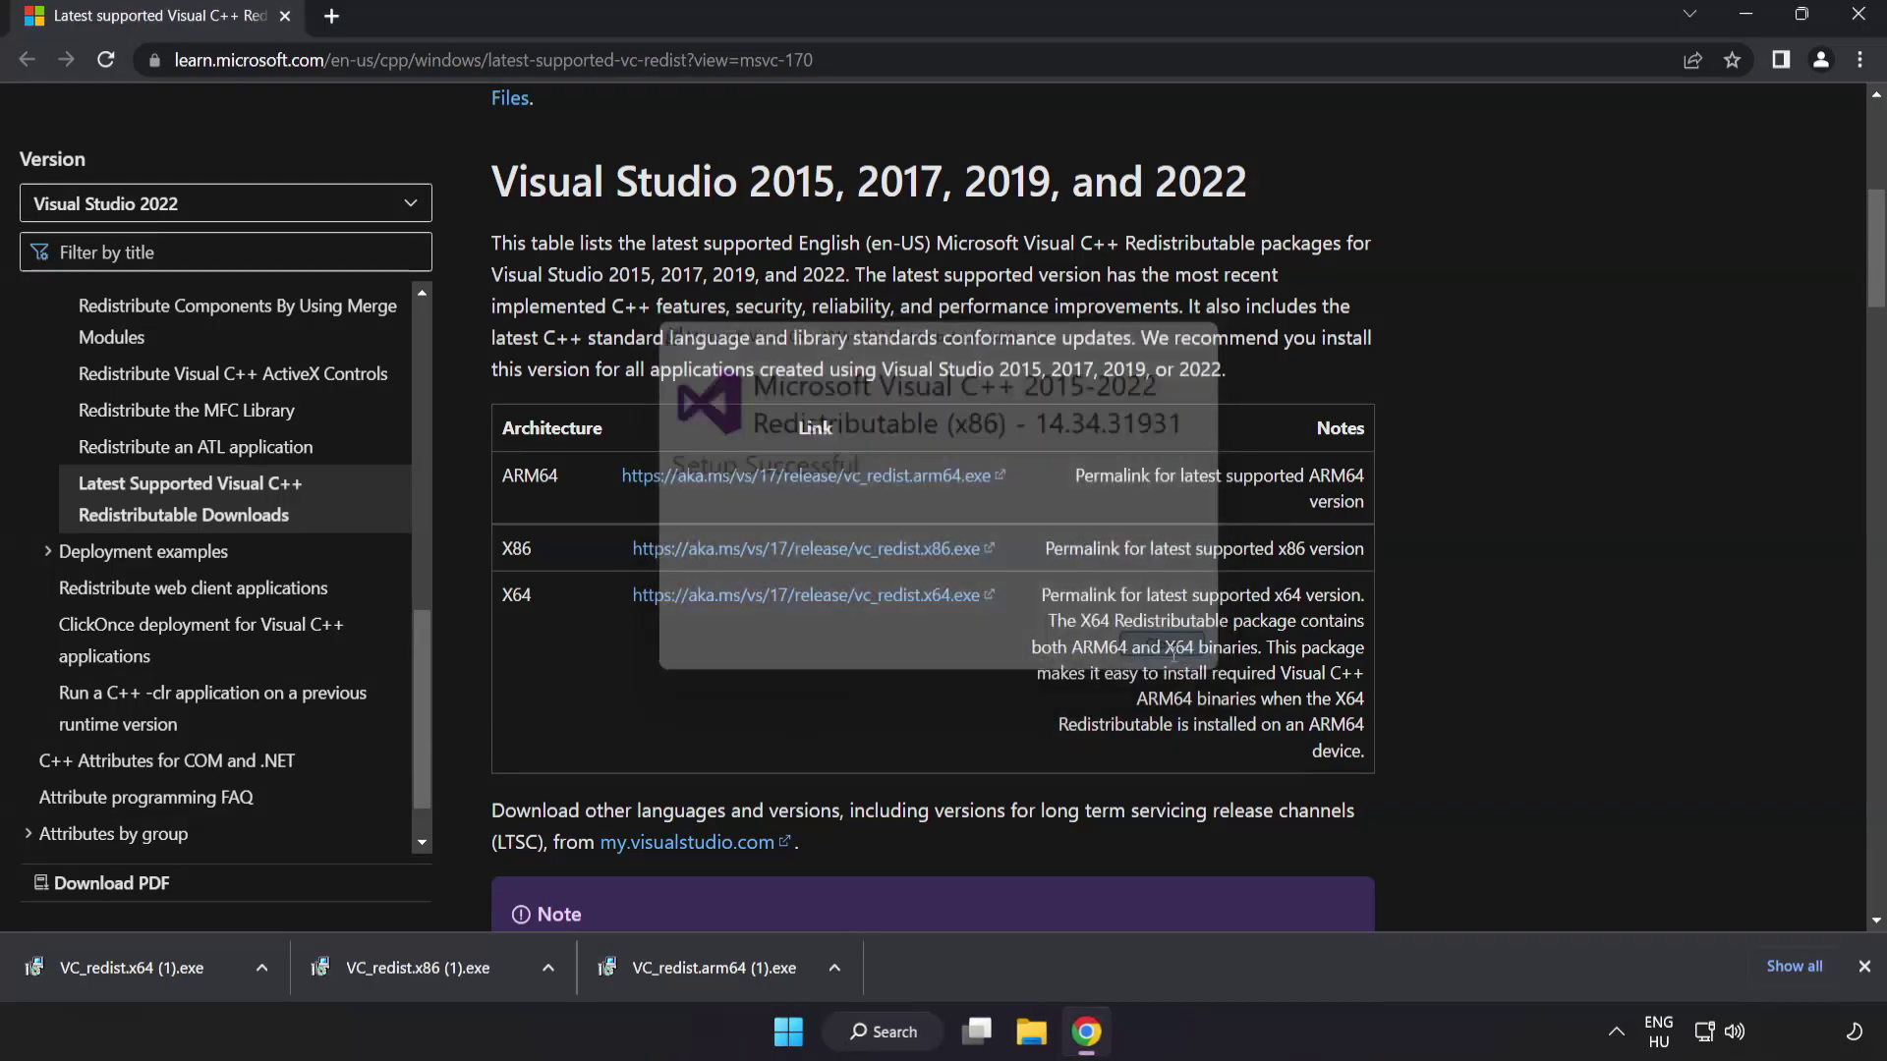
{"action": "left_click", "coordinate": [169, 963]}
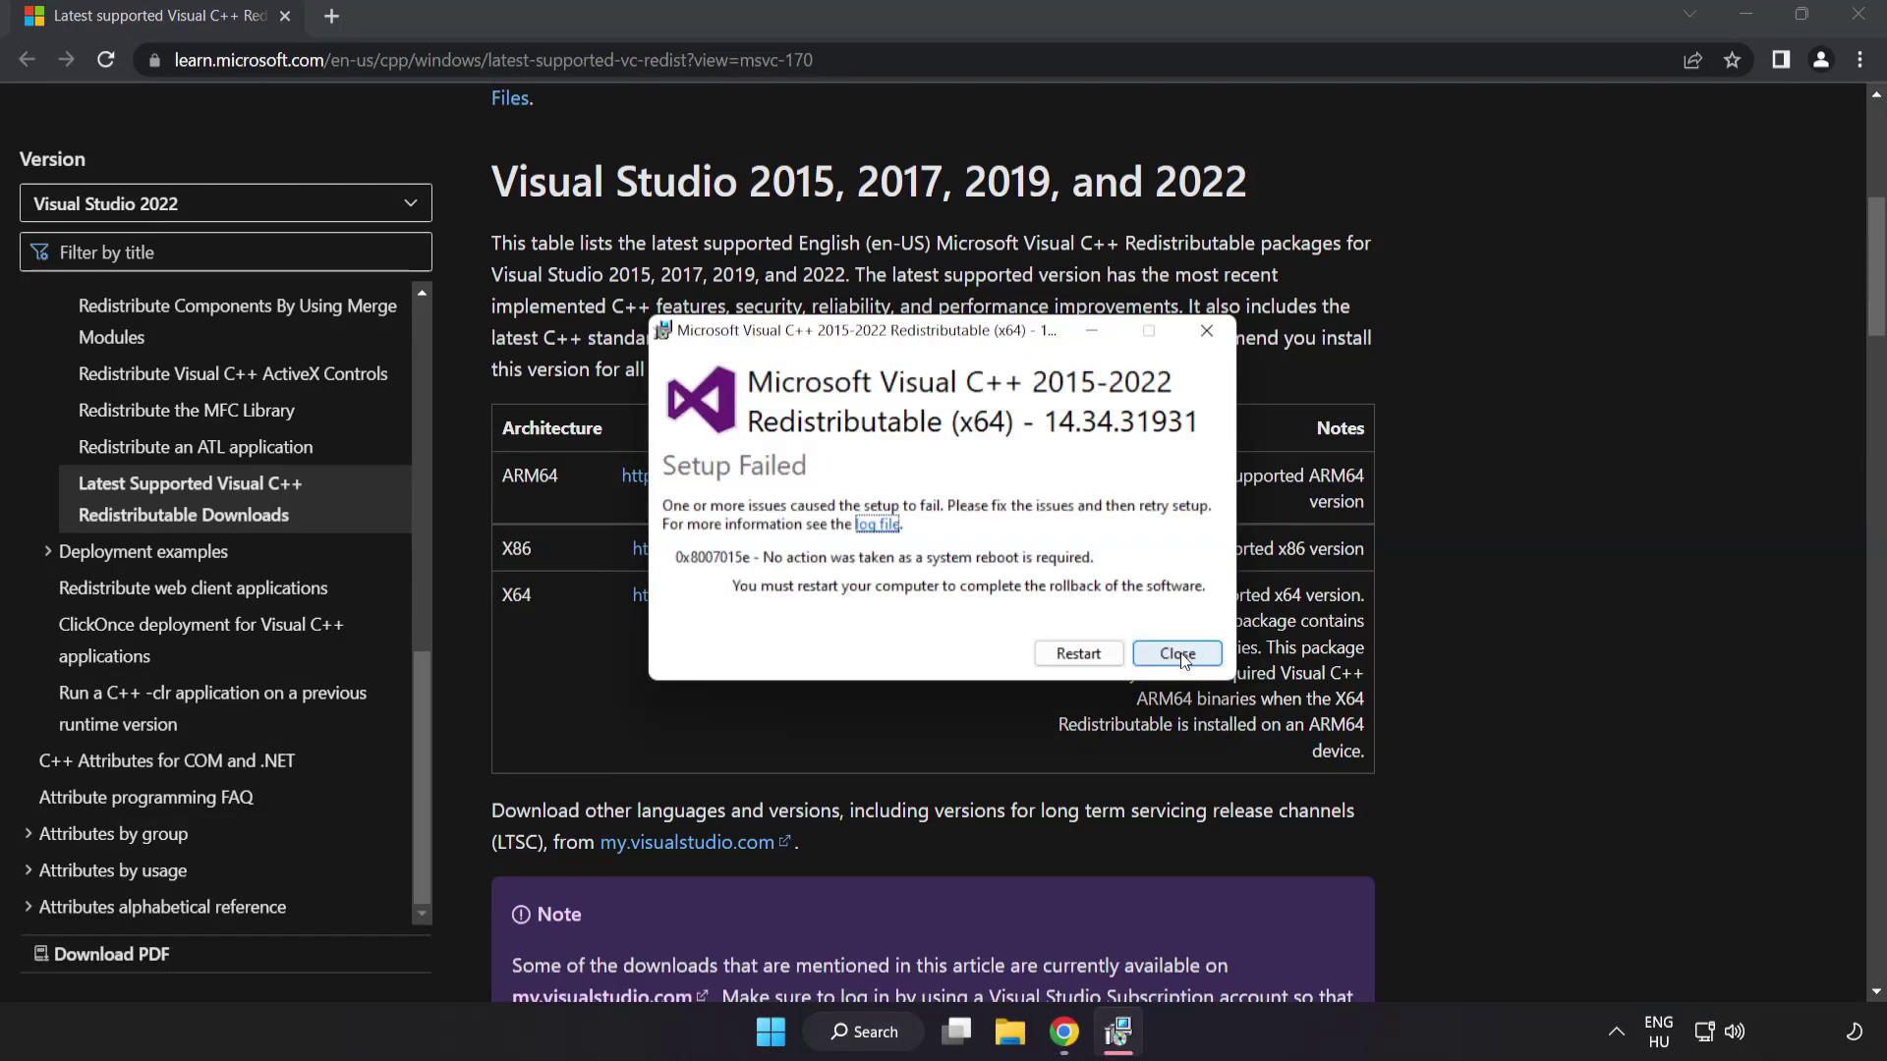
{"action": "left_click", "coordinate": [1178, 655]}
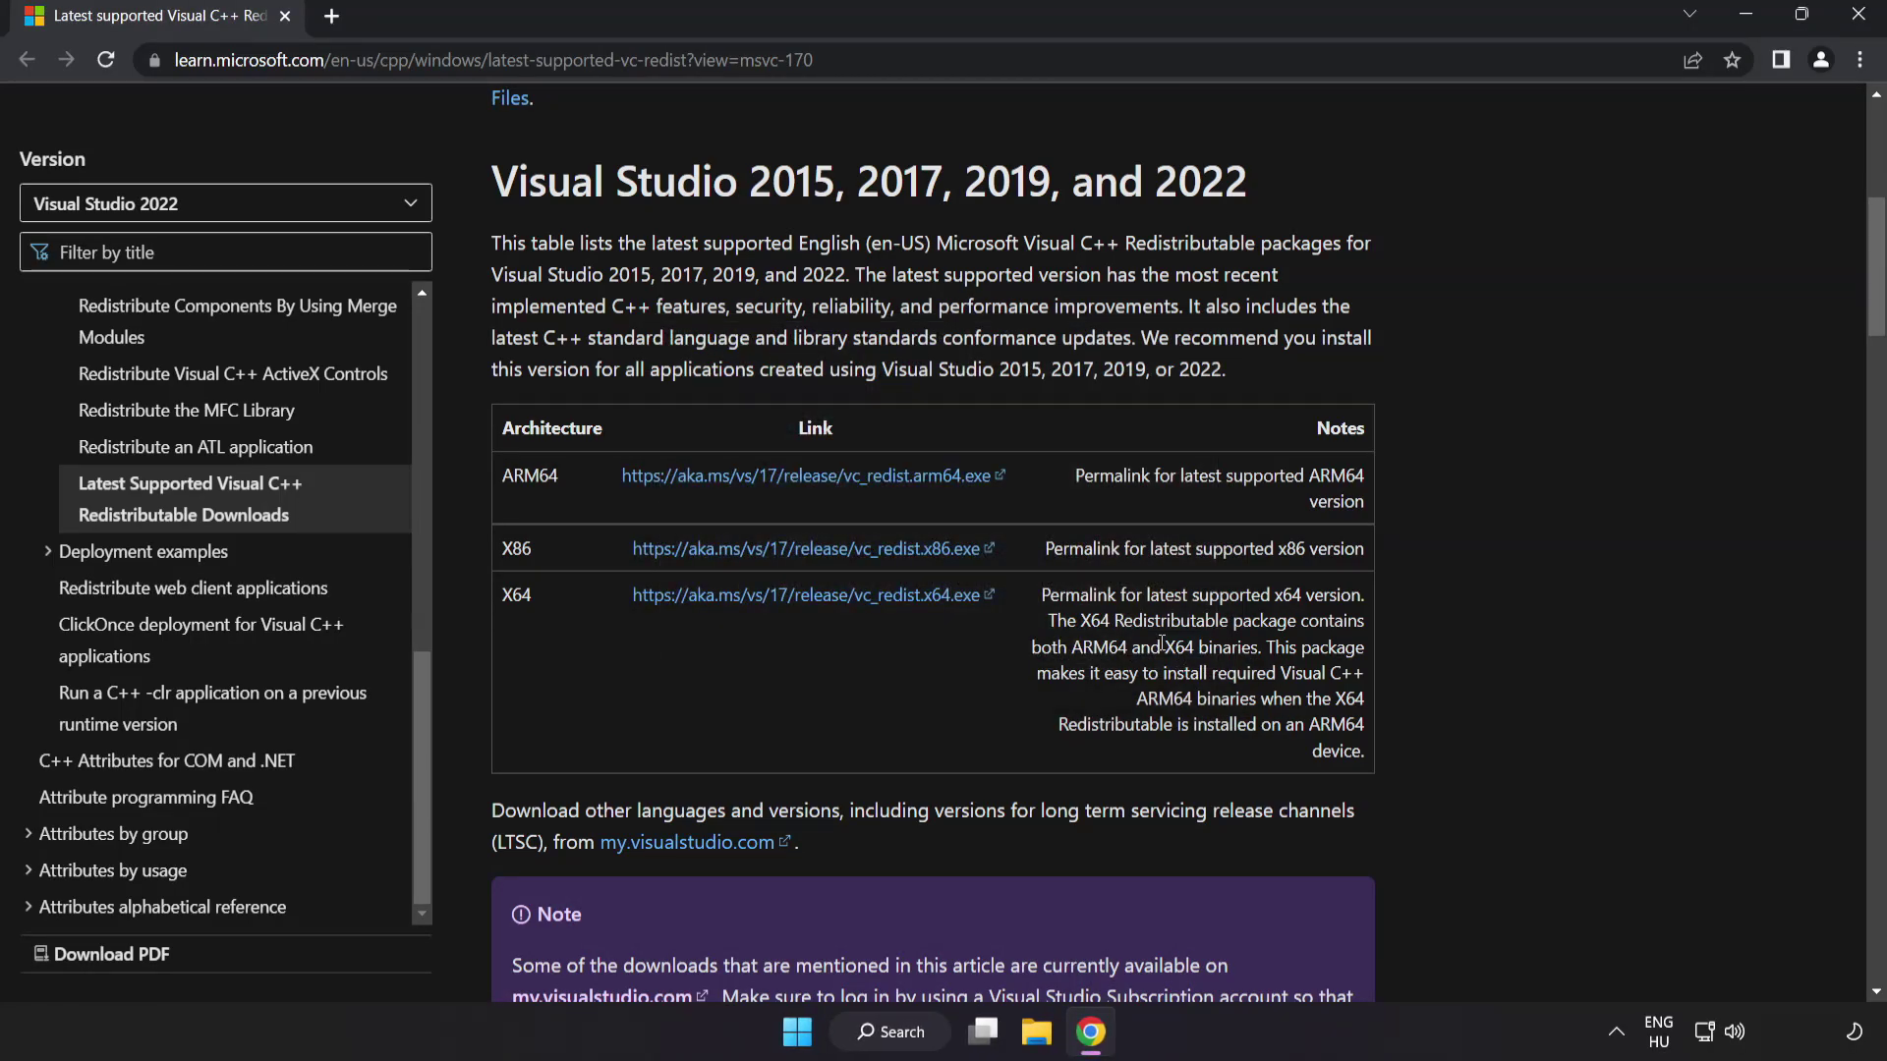
Step: Close Chrome, search for 'cmd', and launch Command Prompt as administrator
{"action": "left_click", "coordinate": [1855, 25]}
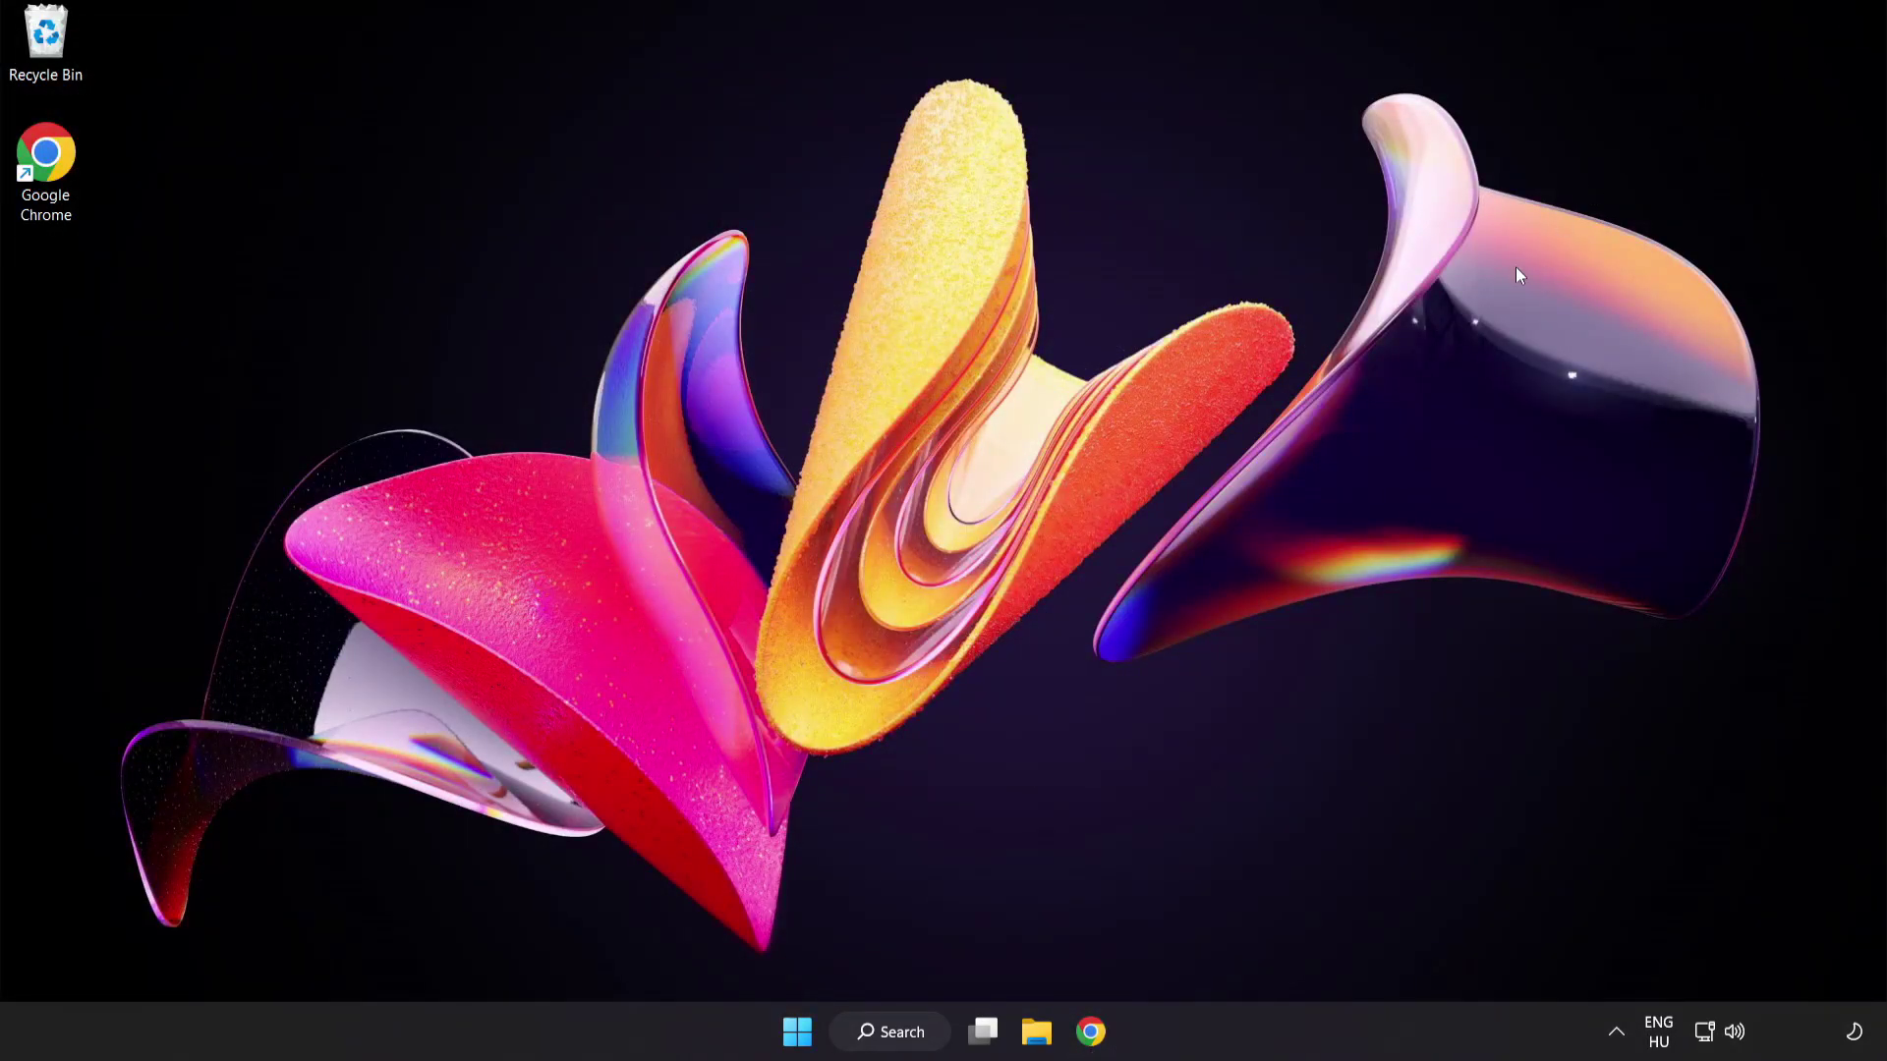
{"action": "left_click", "coordinate": [896, 1041]}
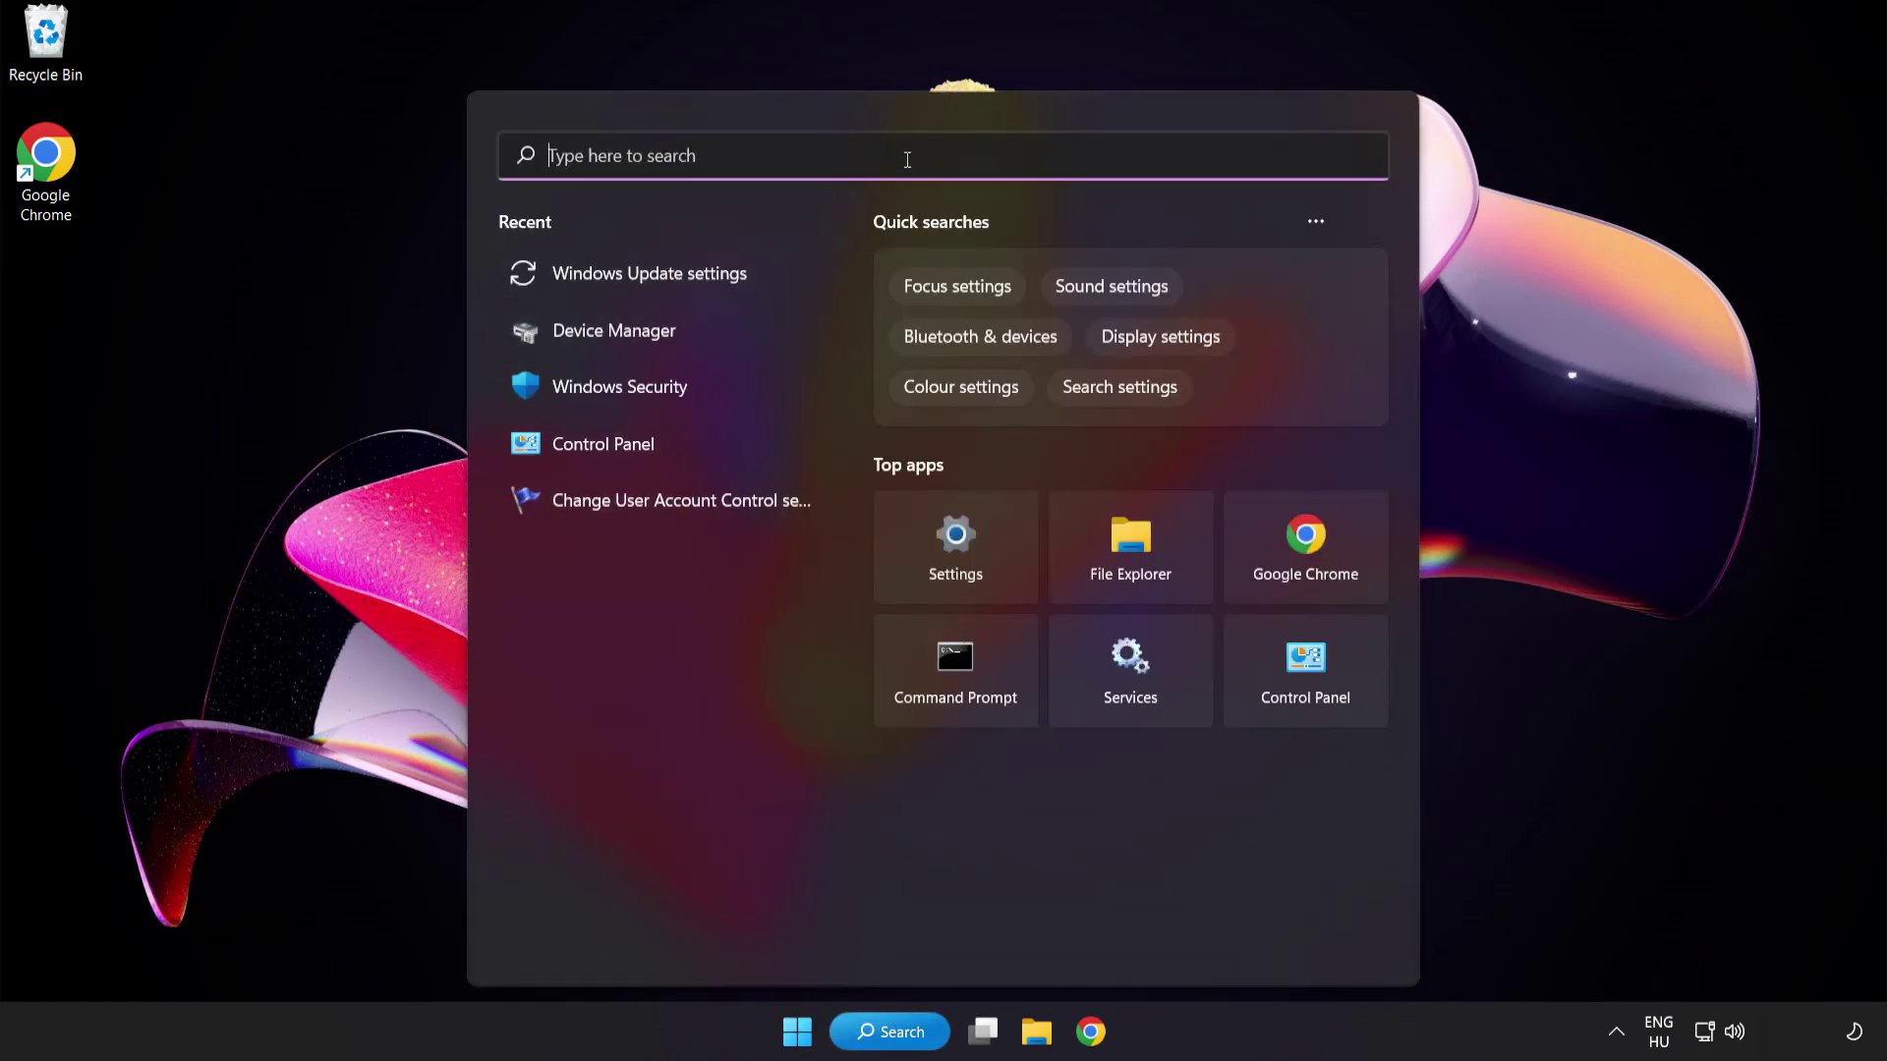
{"action": "type", "text": "cmd"}
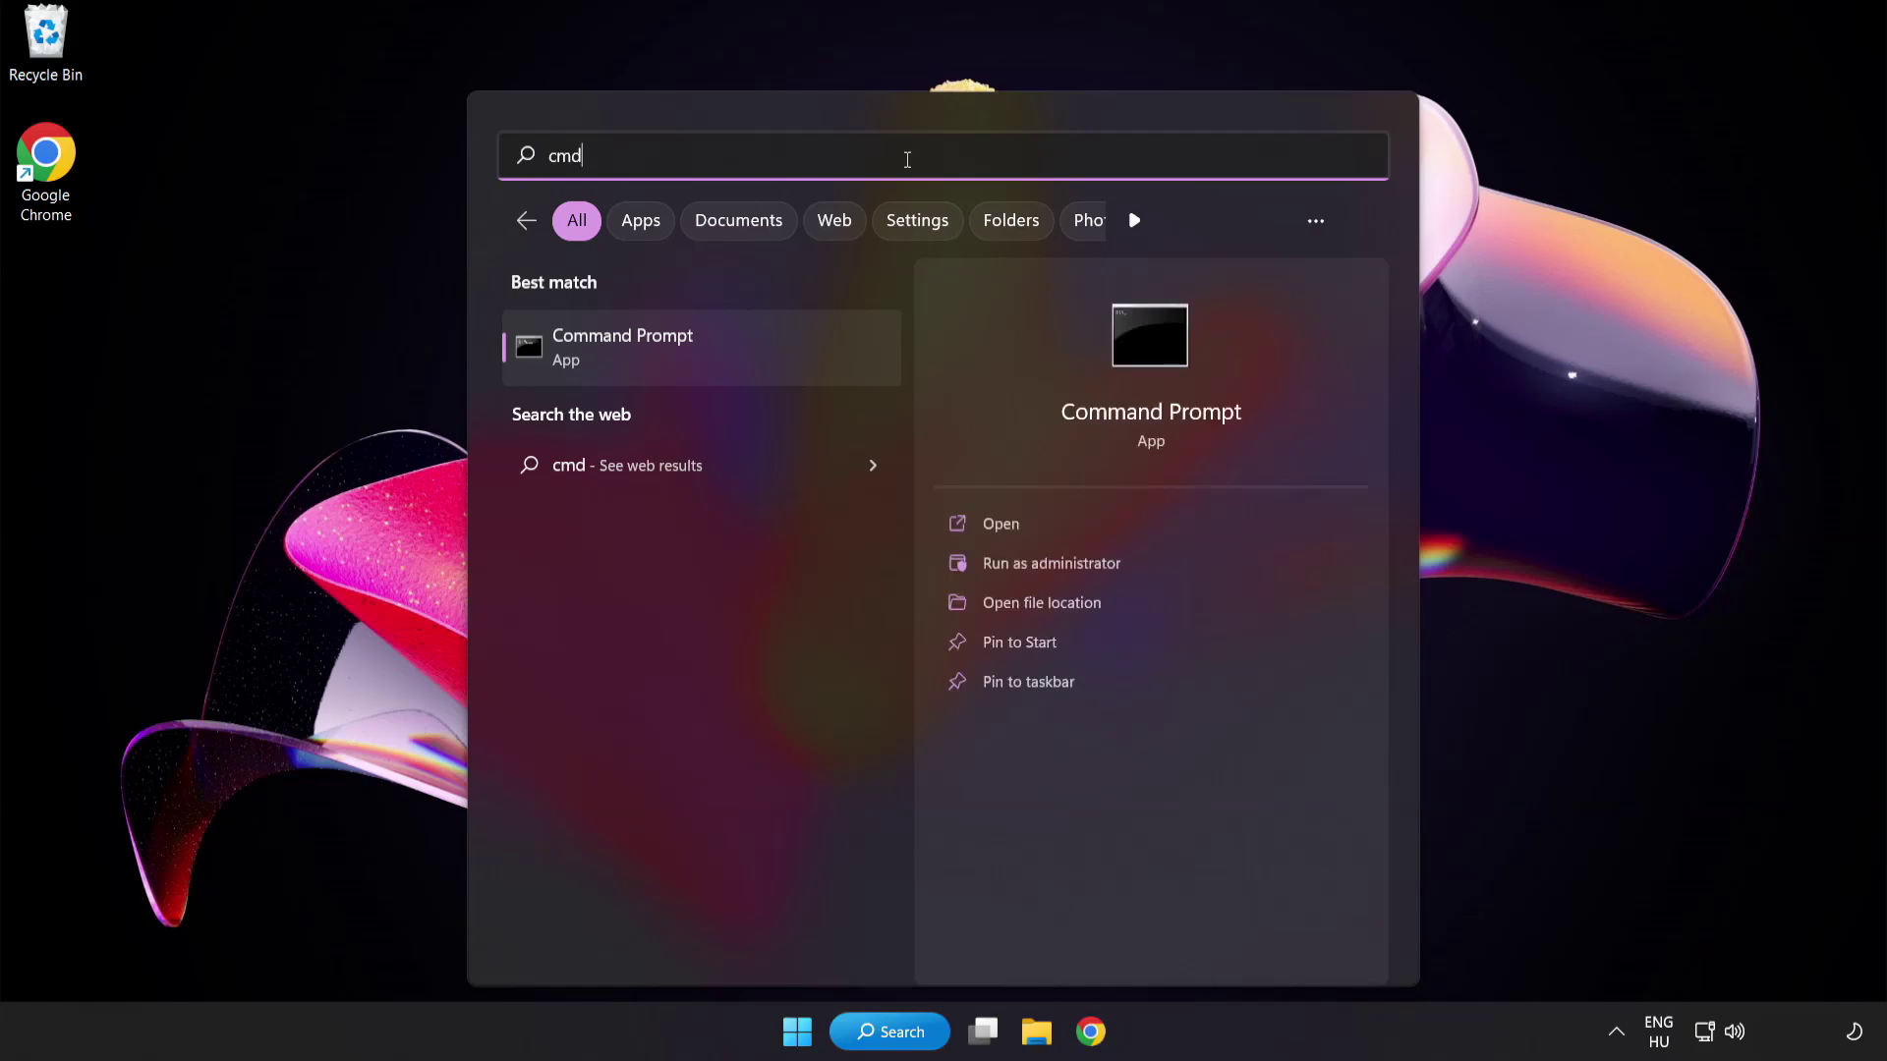
{"action": "right_click", "coordinate": [707, 360]}
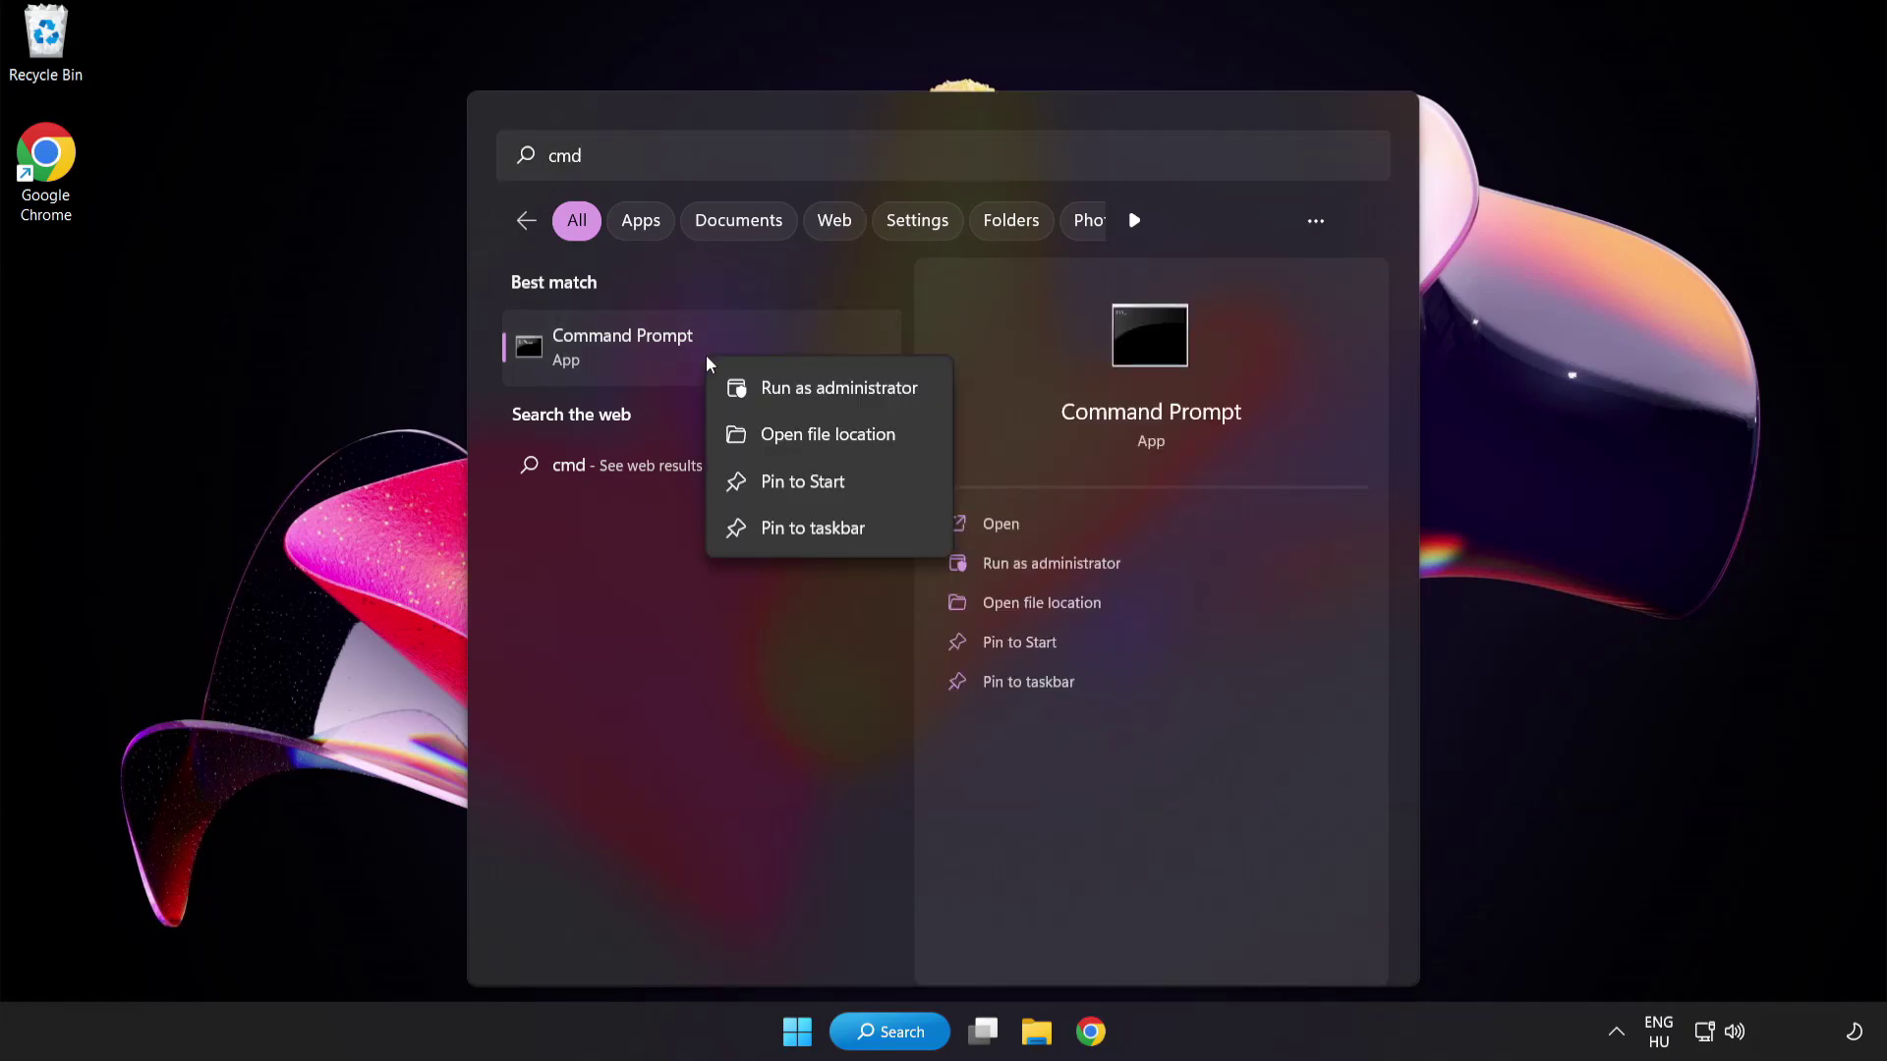
{"action": "left_click", "coordinate": [795, 393]}
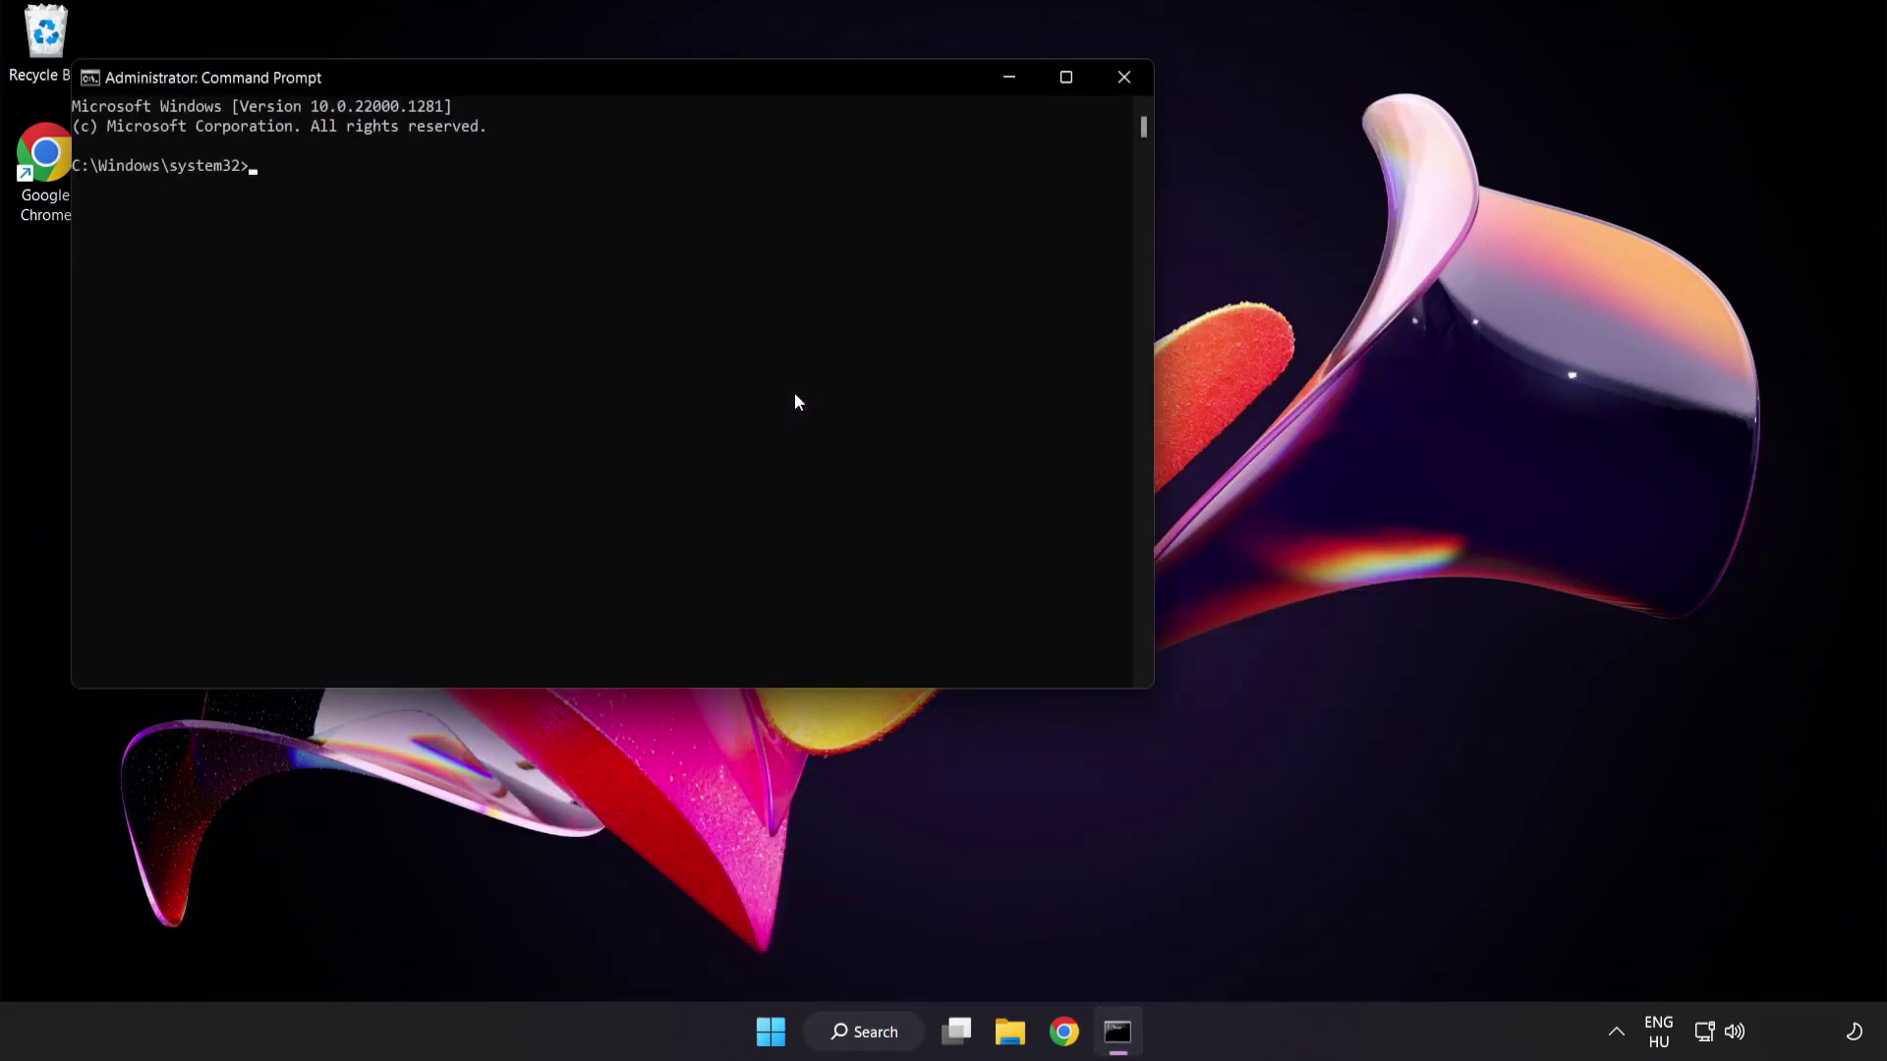
Step: Run 'sfc /scannow' to 100% with no integrity violations, then close Command Prompt
{"action": "left_click_drag", "start_coordinate": [536, 77], "coordinate": [819, 185]}
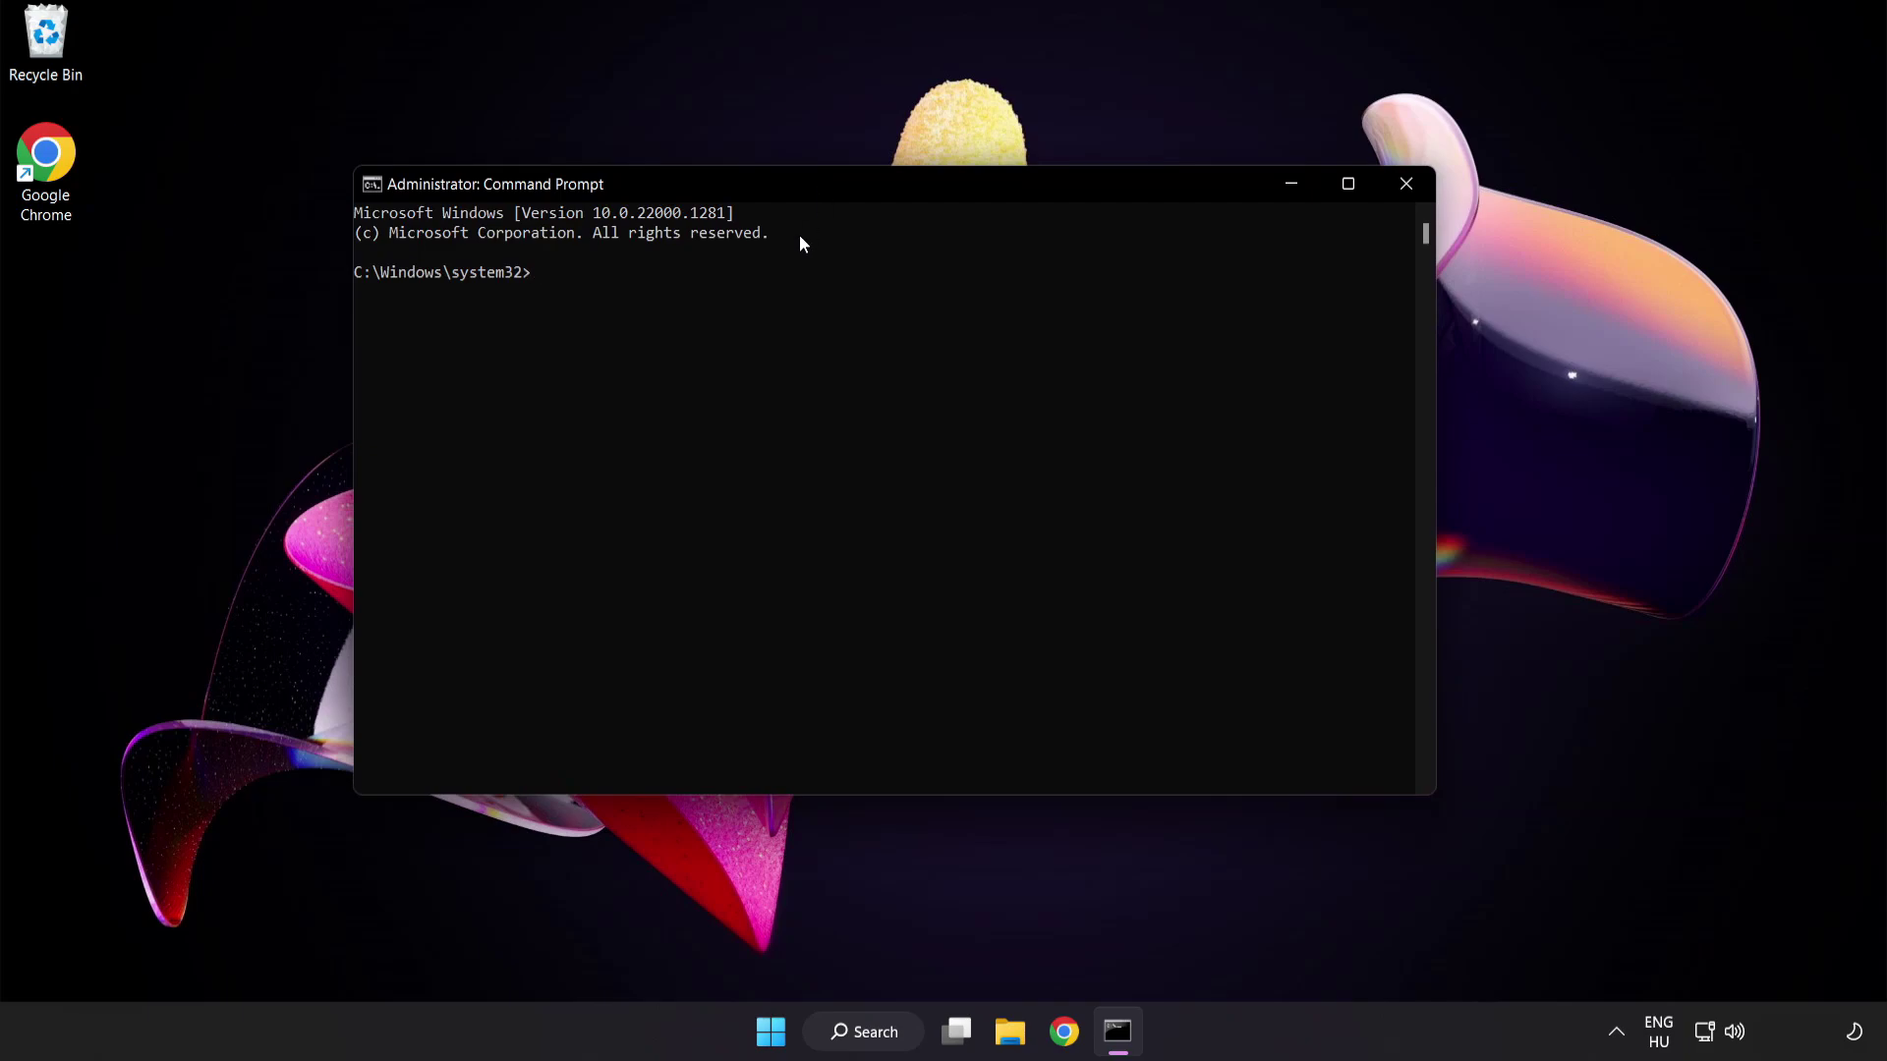
{"action": "type", "text": "sfc"}
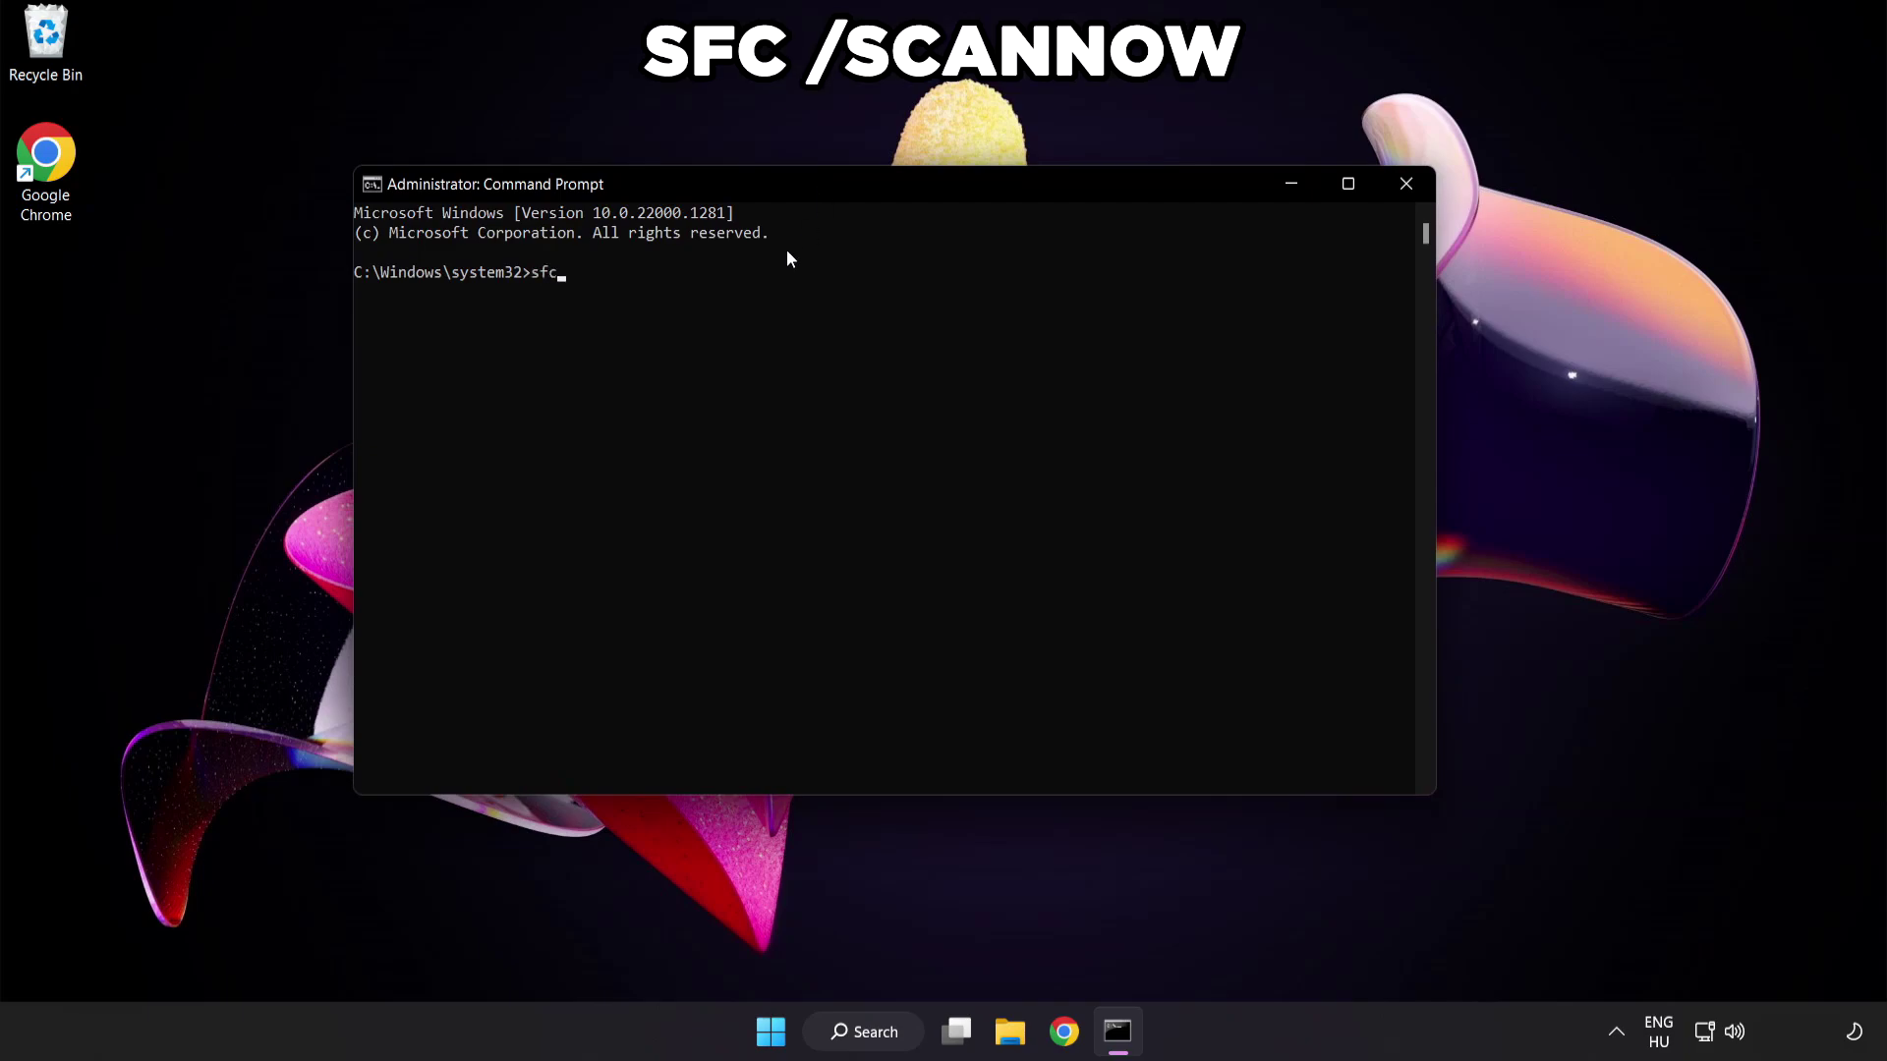
{"action": "type", "text": " /scannow"}
{"action": "key", "text": "Return"}
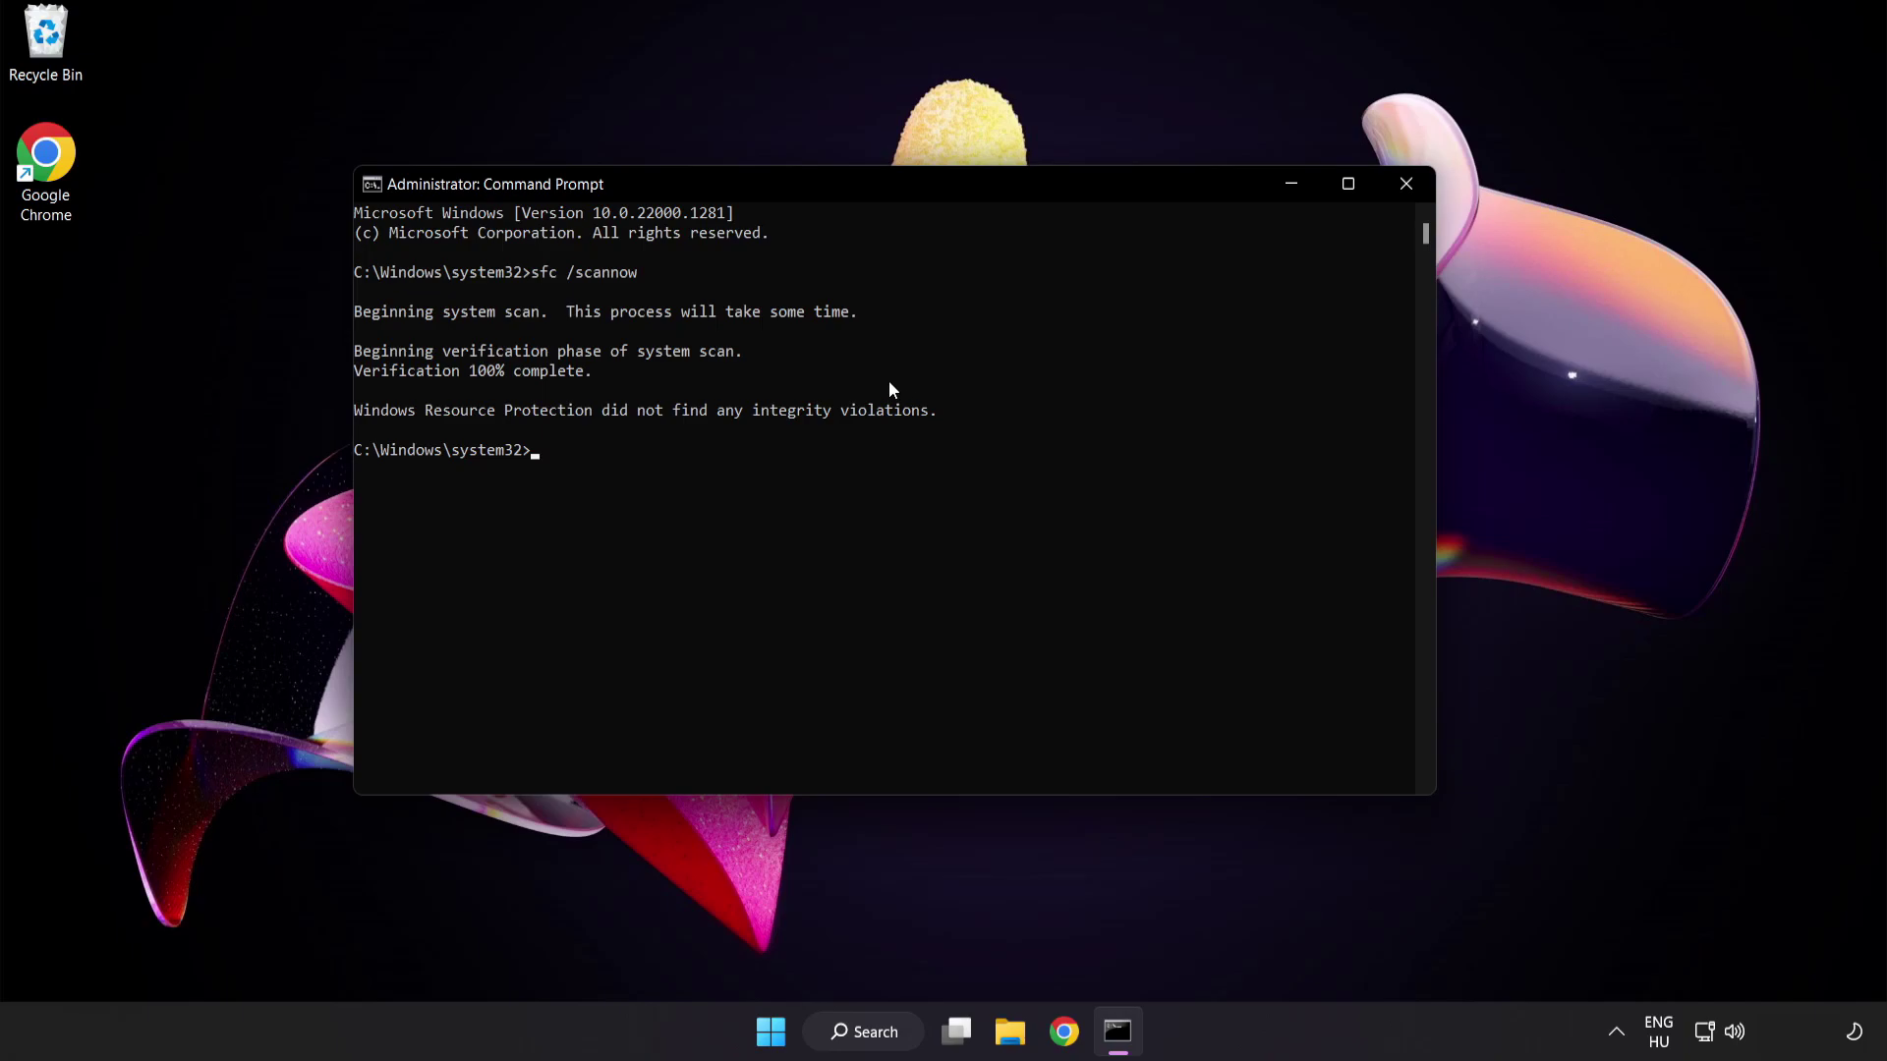
{"action": "left_click", "coordinate": [1406, 189]}
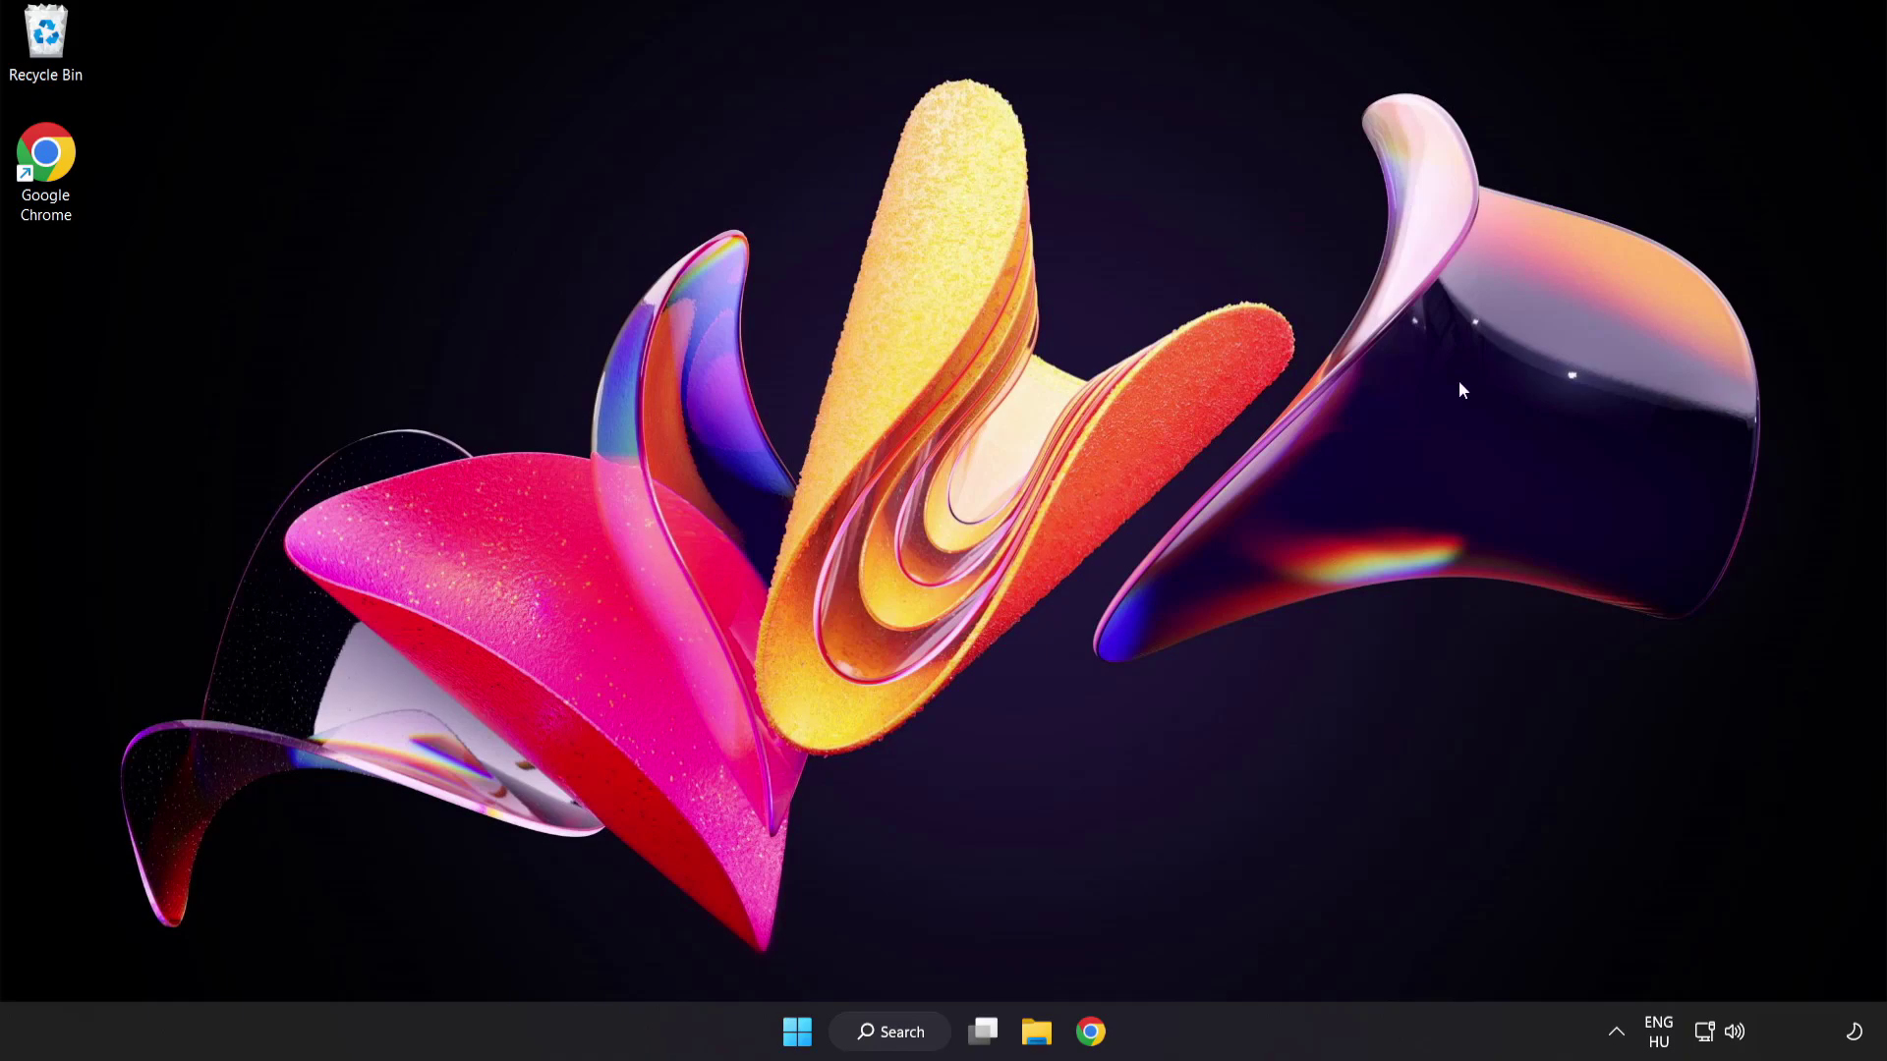